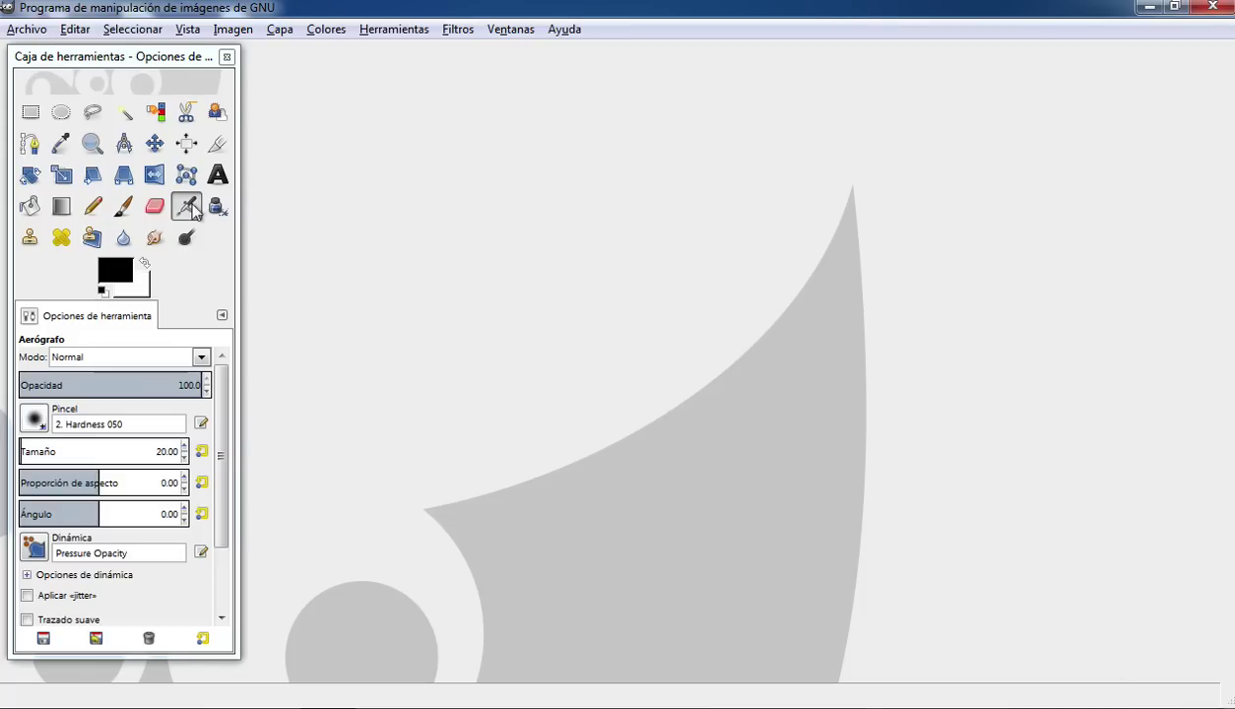
- Create a new 400 x 400 px image filled with white (Blanco)
click(18, 31)
click(45, 52)
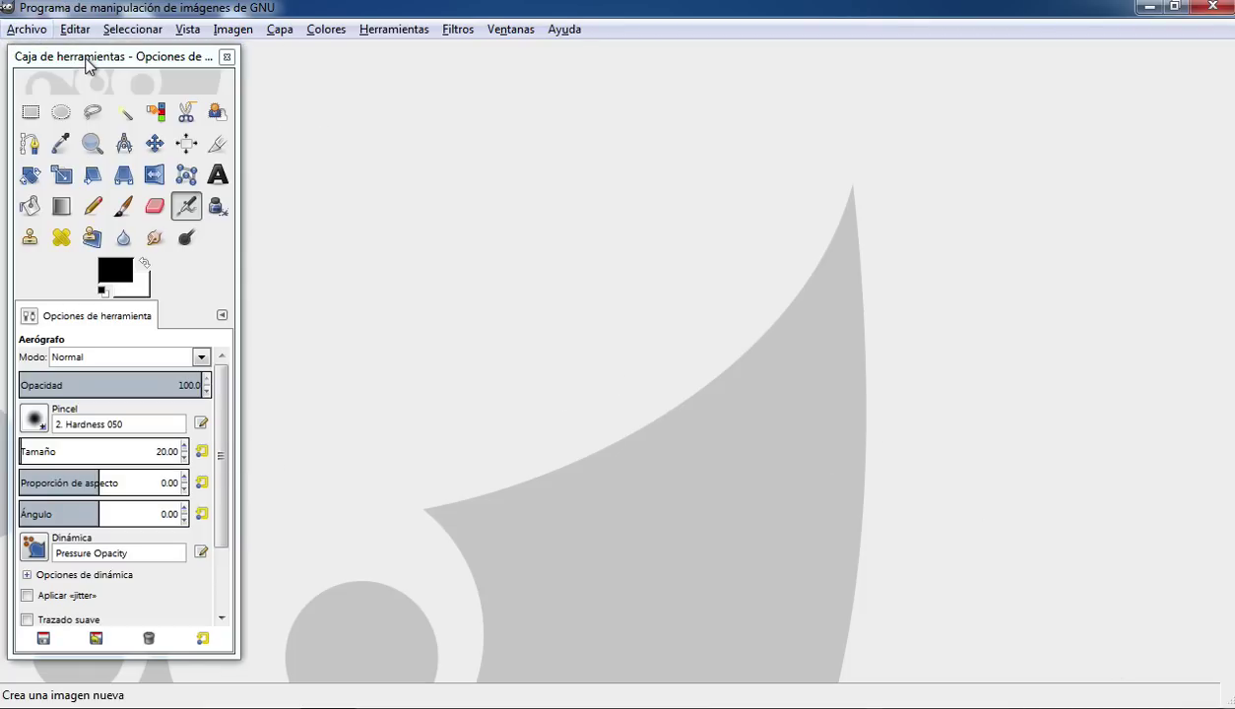
text(400)
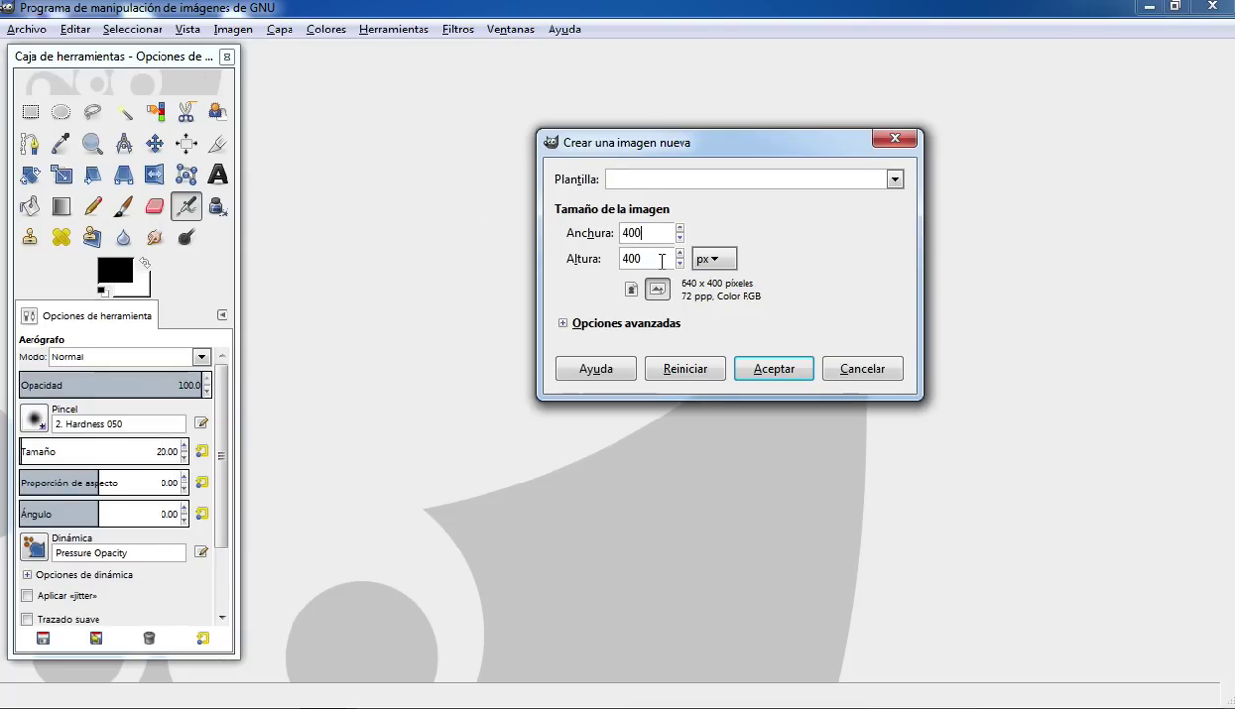
click(562, 322)
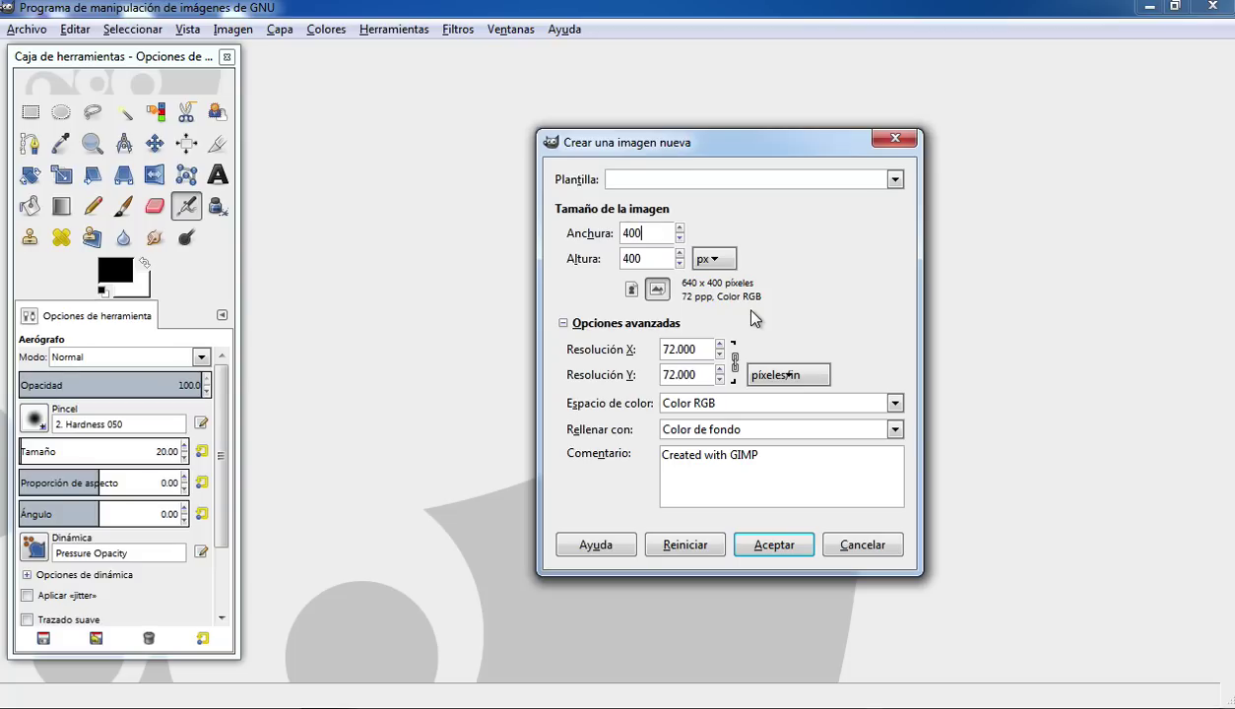
click(802, 433)
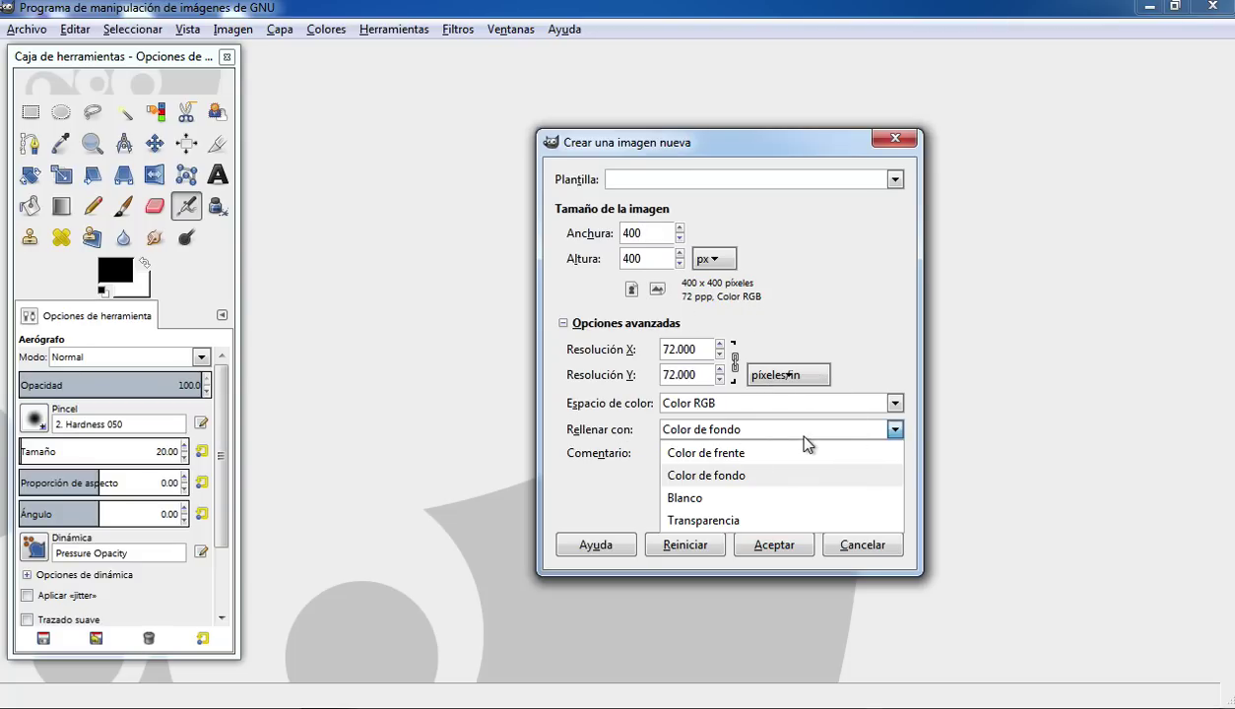
click(695, 500)
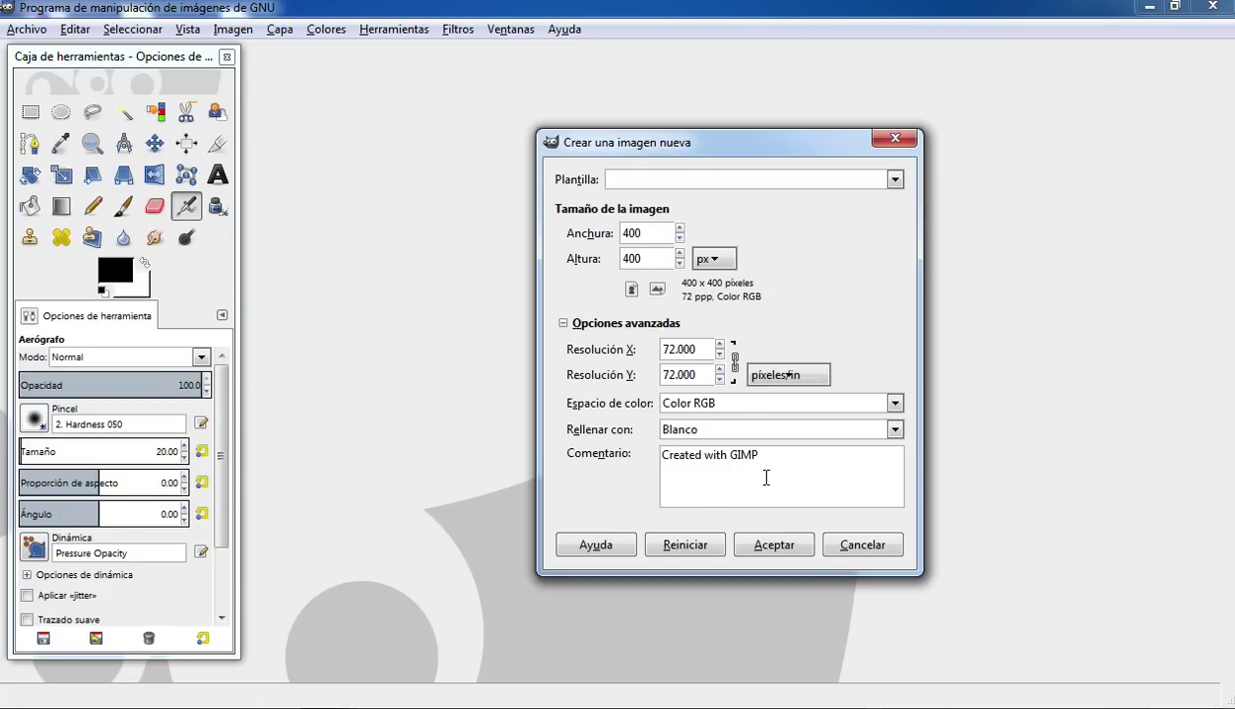
click(769, 546)
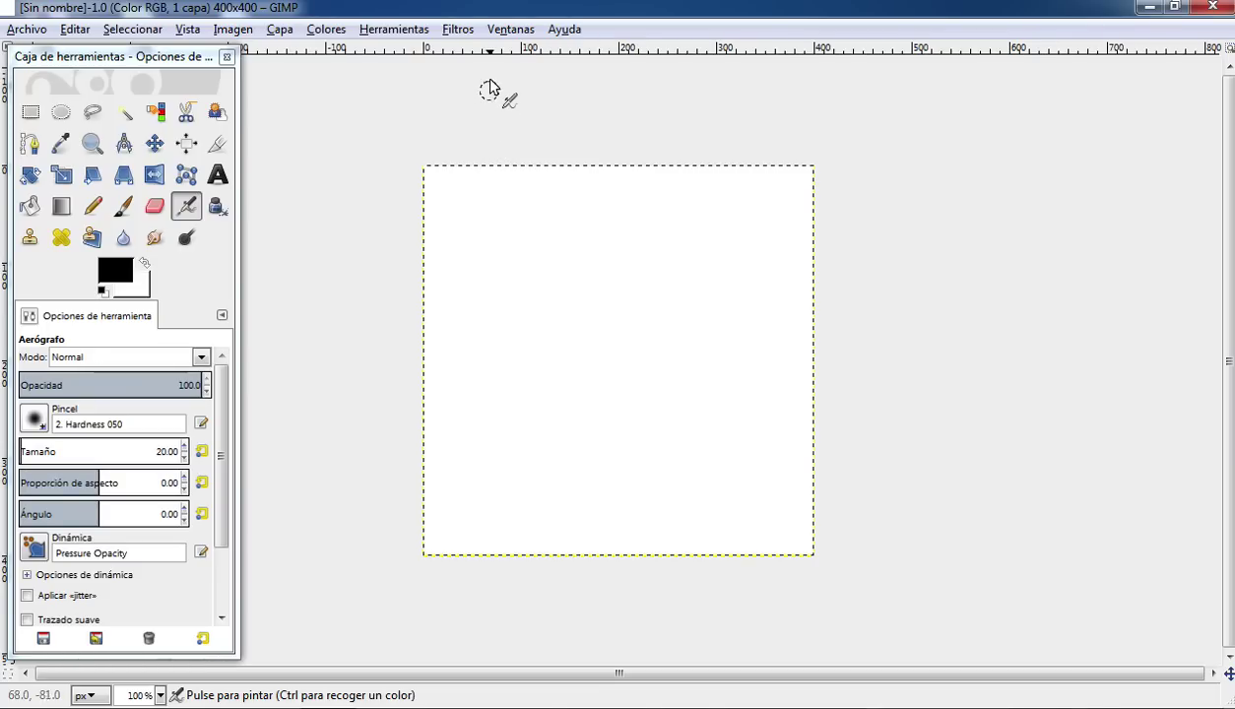
- Show the Layers (Capas) dialog and place it beside the canvas, clear of the image
click(494, 31)
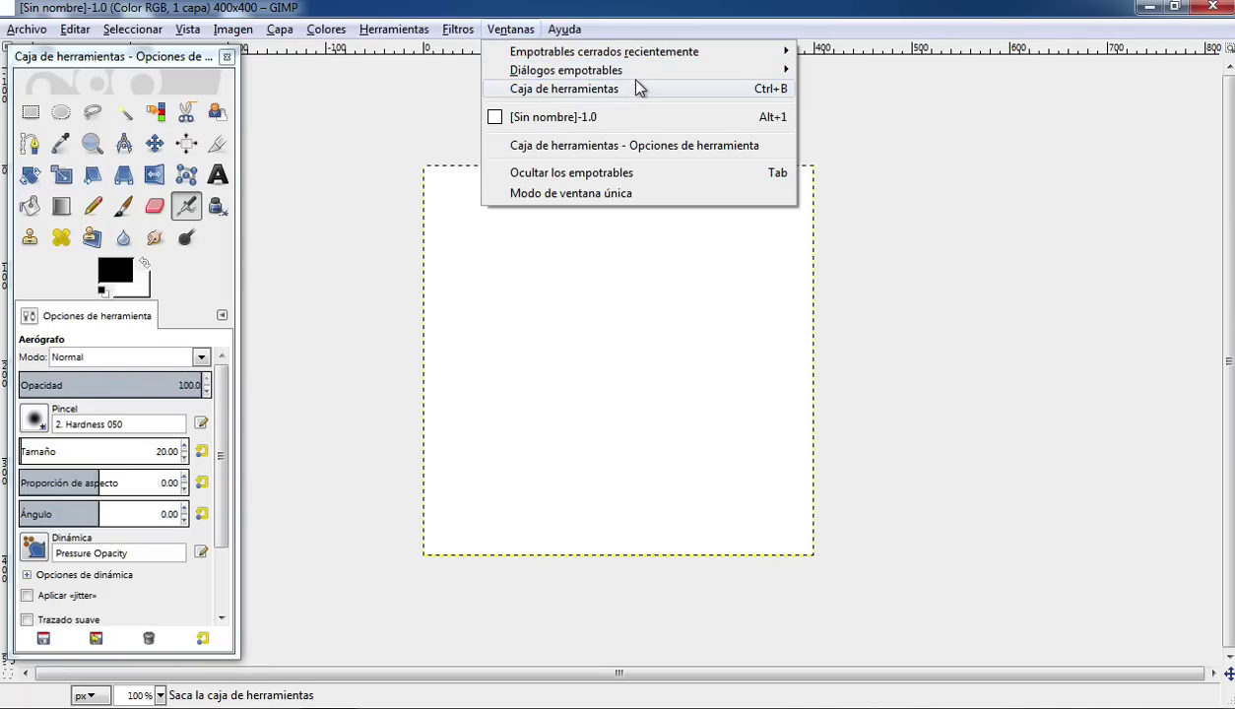
mouse_move(638, 72)
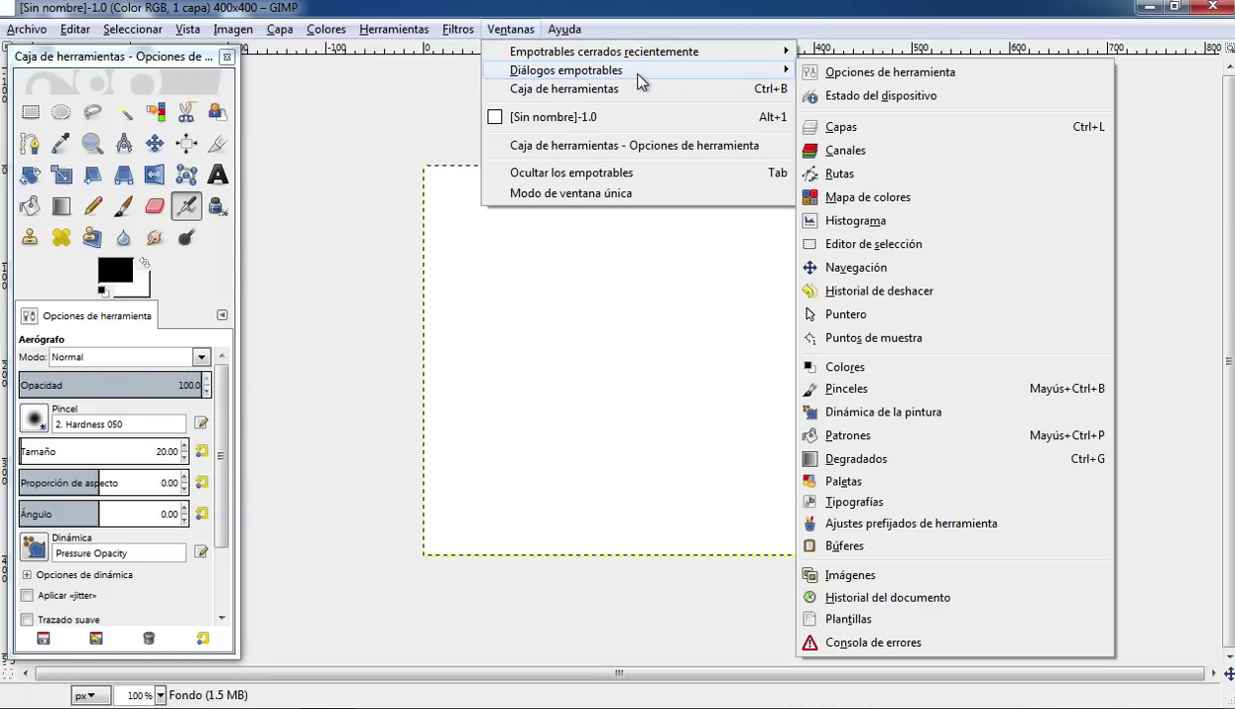
click(932, 139)
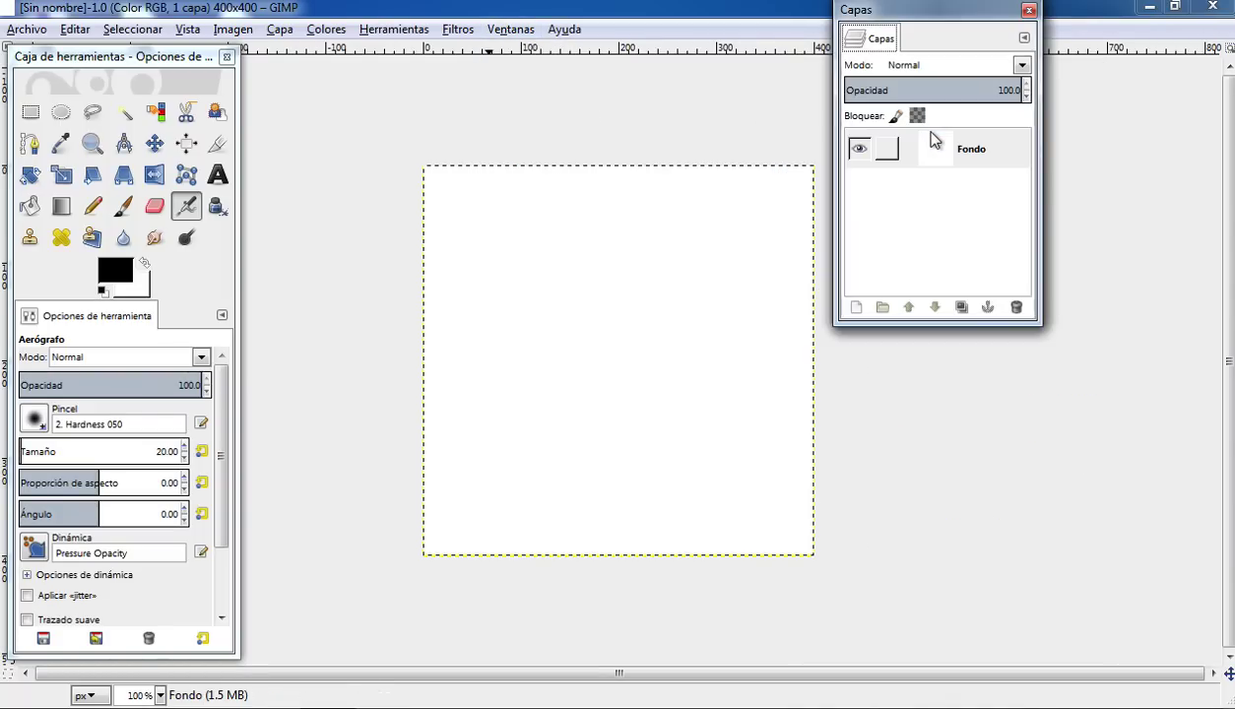
drag(918, 17, 1036, 82)
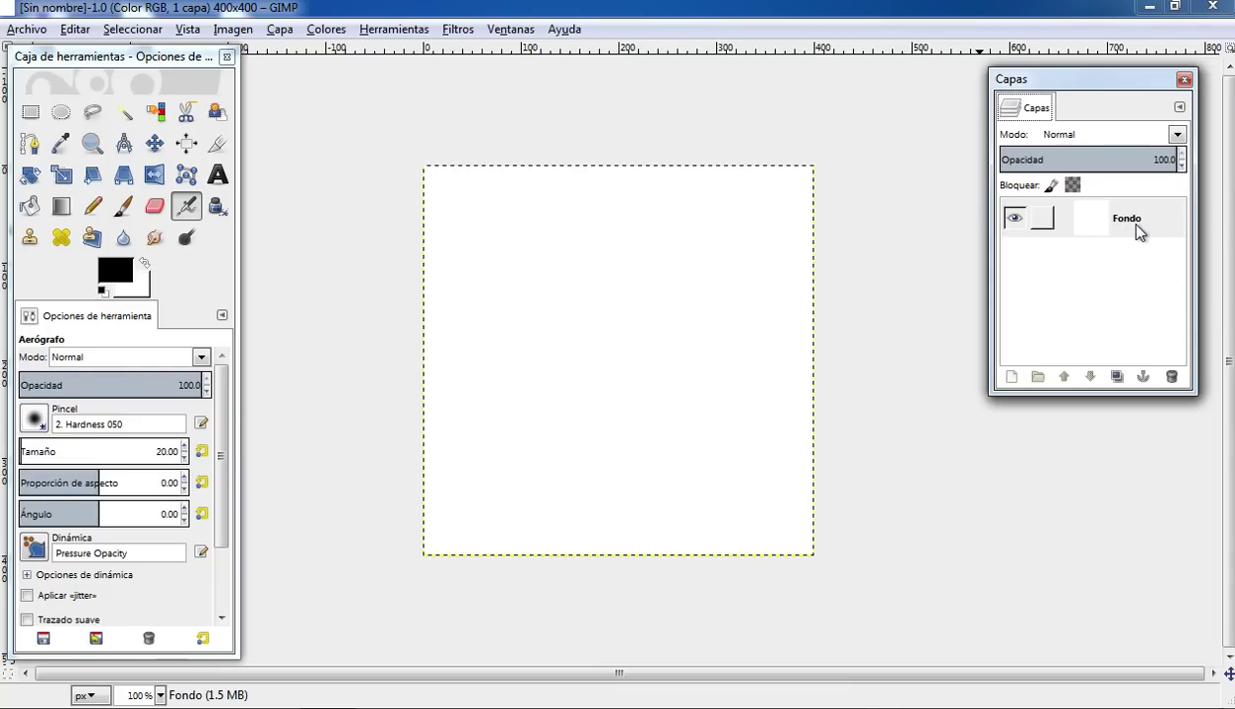
- Hide the Fondo layer and show it again
click(1012, 219)
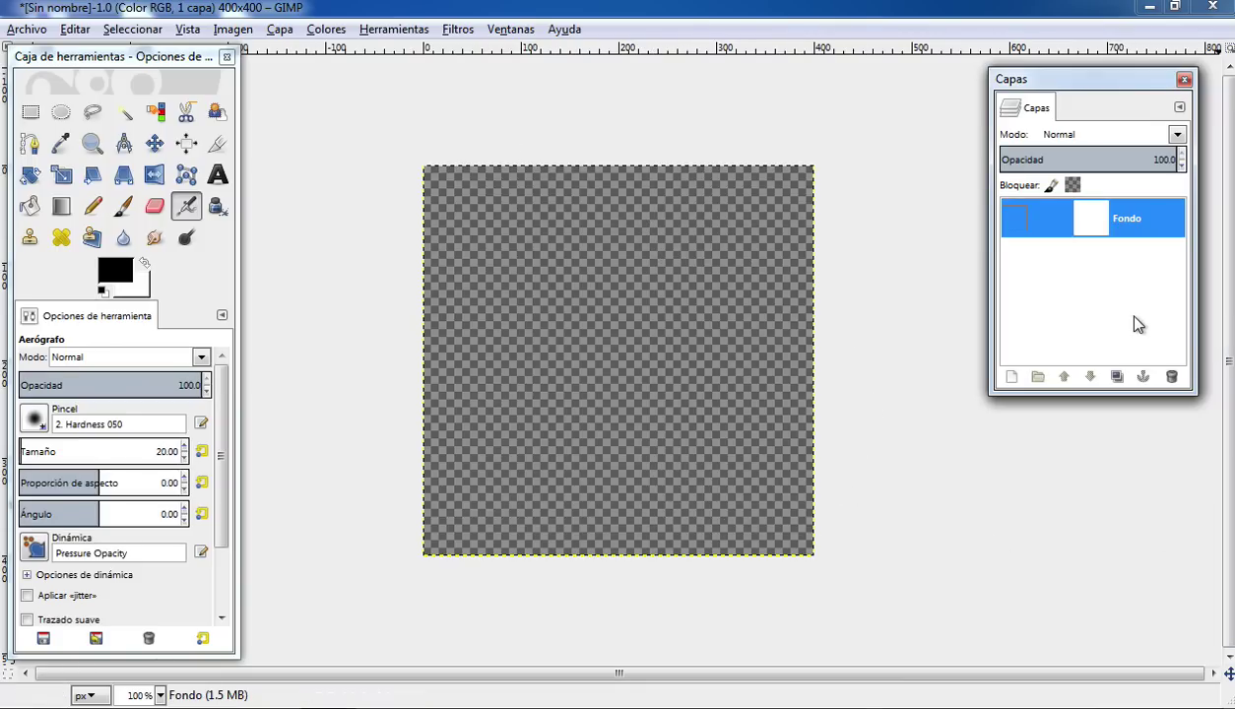
click(1014, 219)
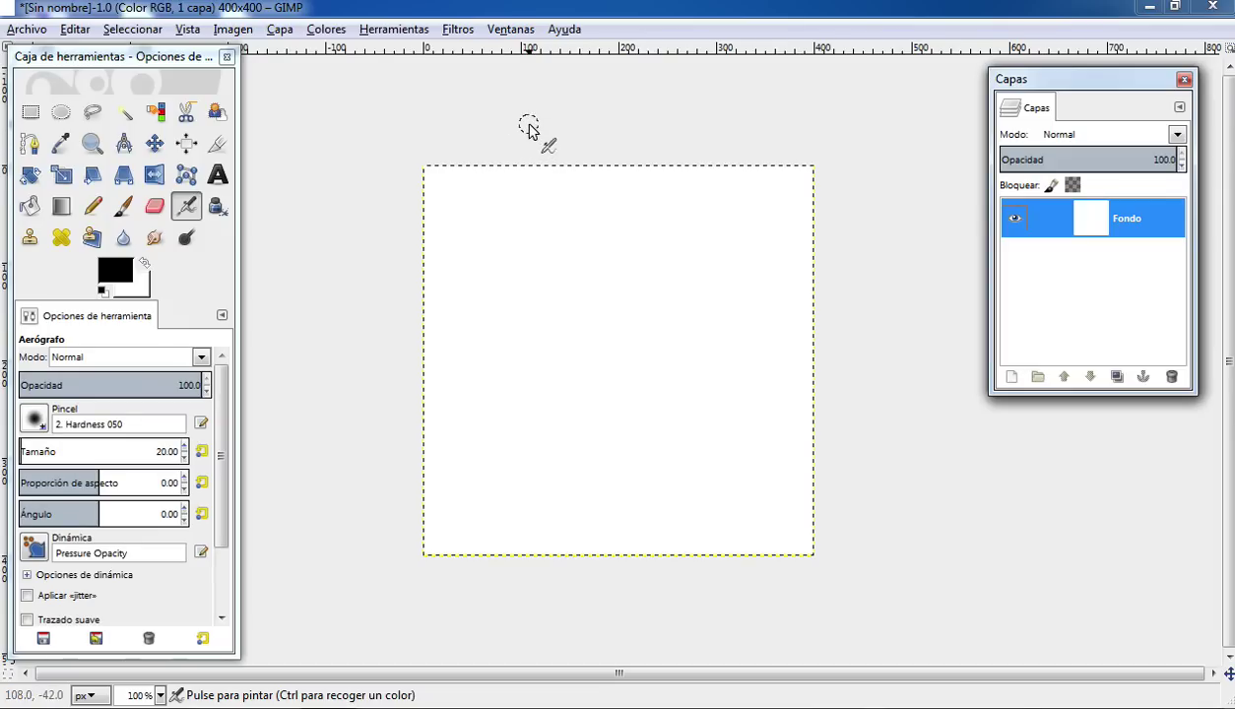
drag(1093, 81, 1068, 102)
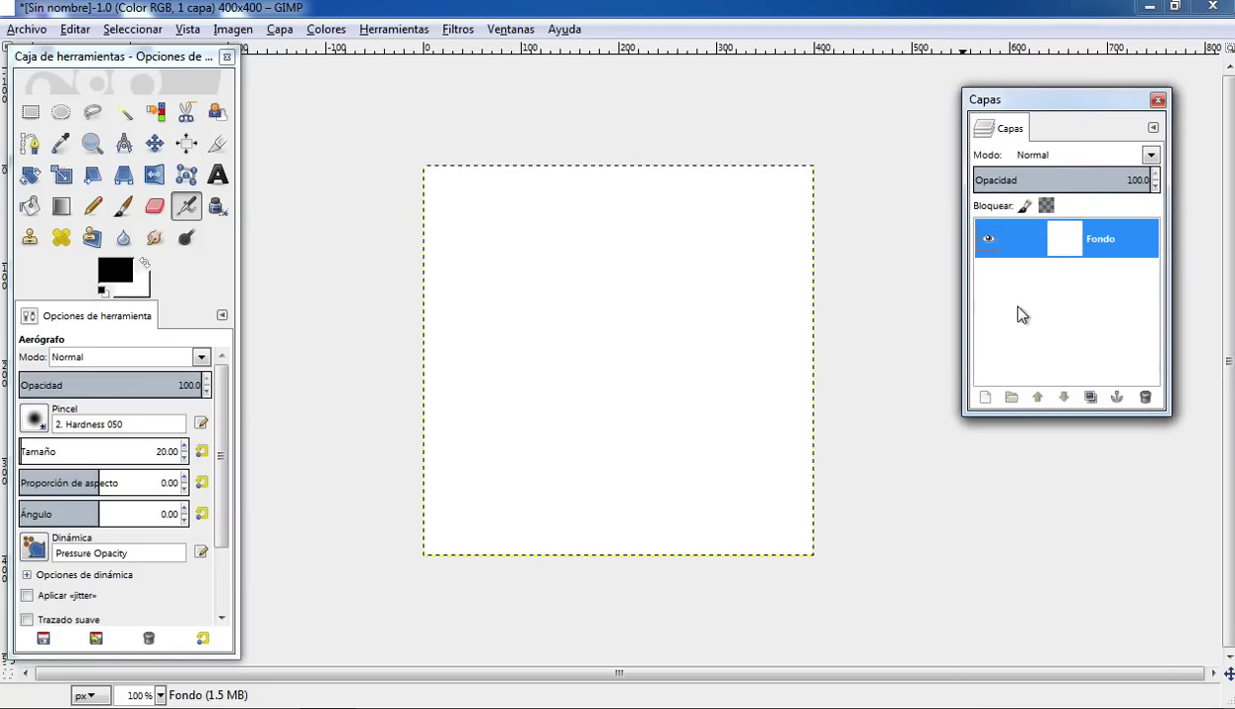
- Add a 400 x 400 px transparent layer named "Rectángulo Rojo"
click(986, 398)
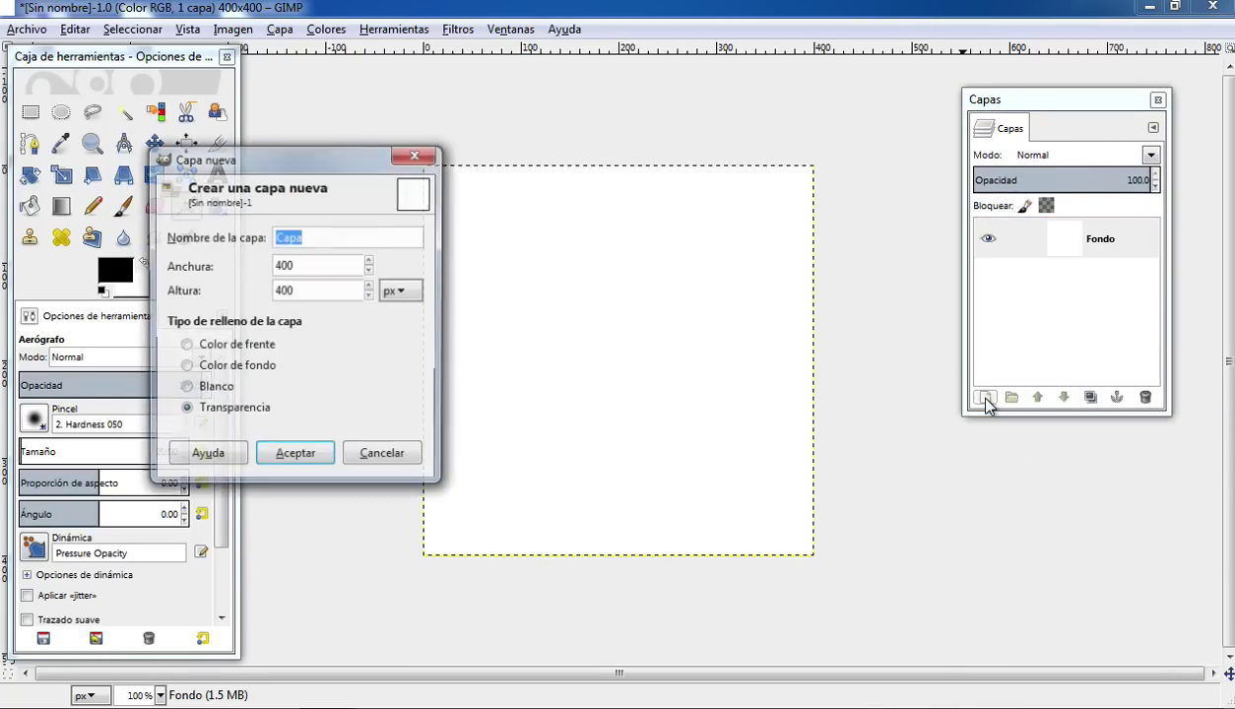
drag(254, 163, 542, 100)
text(Rectángulo Rojo)
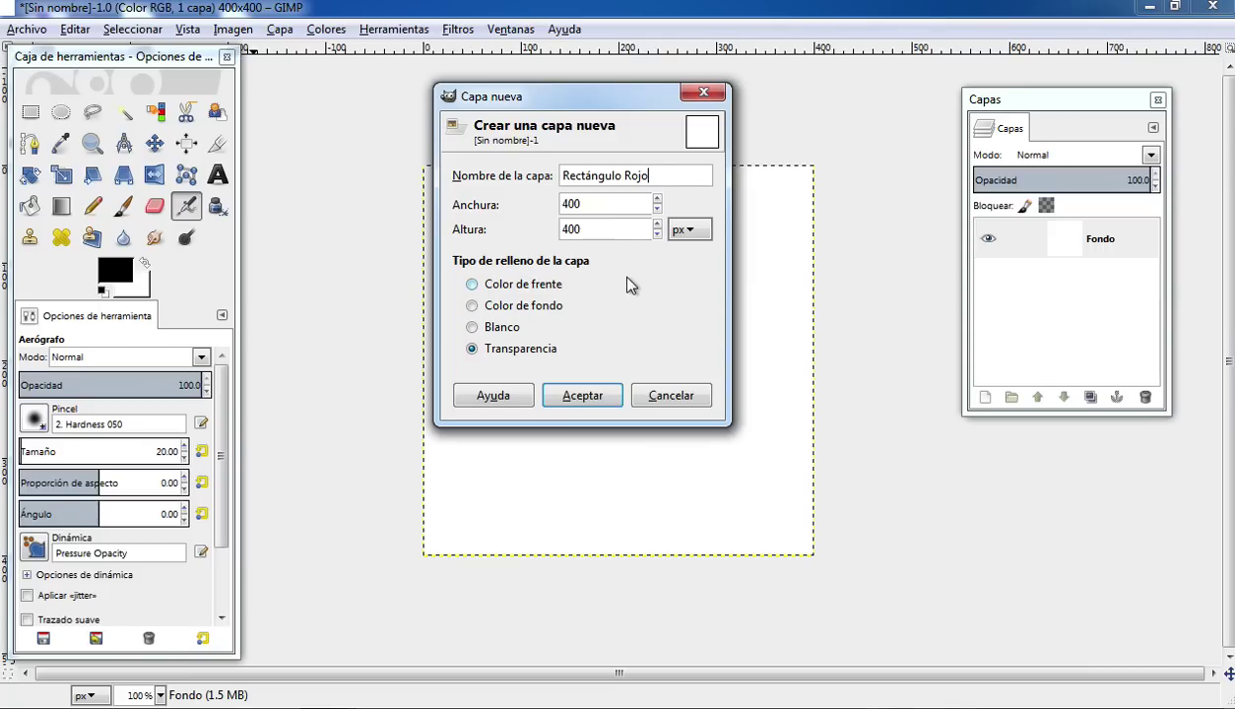
click(565, 398)
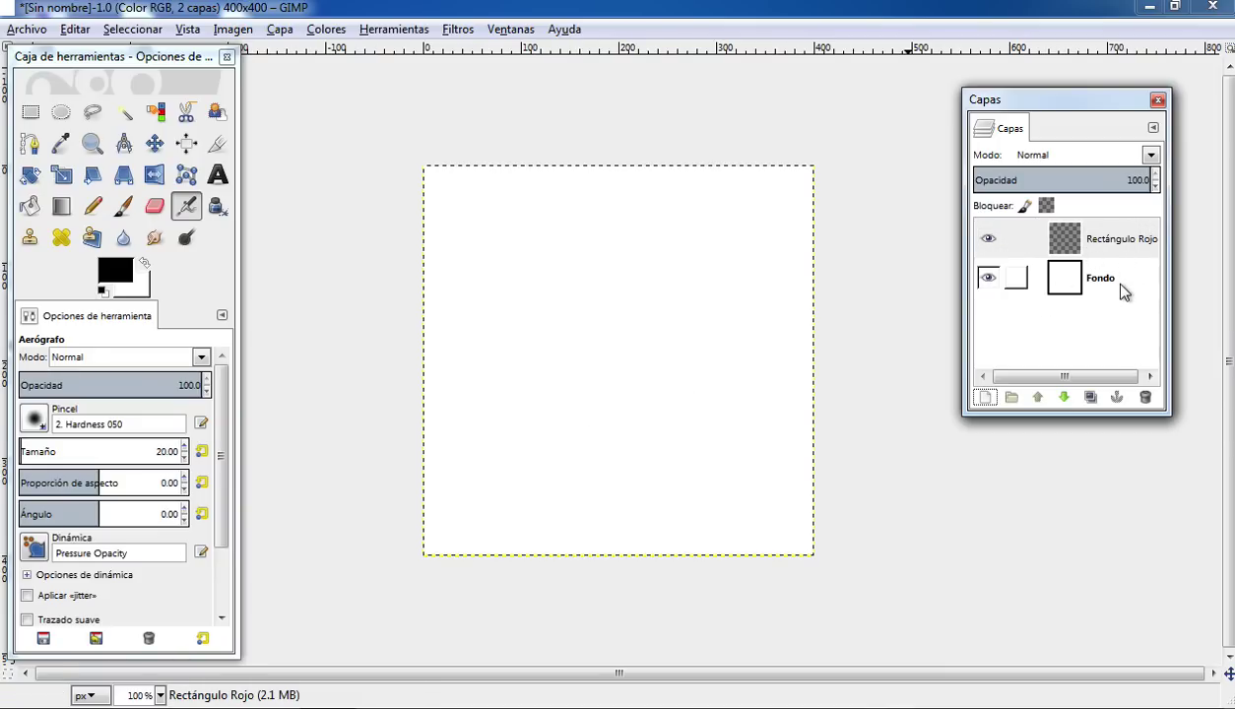
- Switch the active layer from Rectángulo Rojo to Fondo and back to Rectángulo Rojo
mouse_move(1067, 104)
mouse_down()
mouse_move(1056, 116)
mouse_move(1085, 101)
mouse_up()
click(1098, 255)
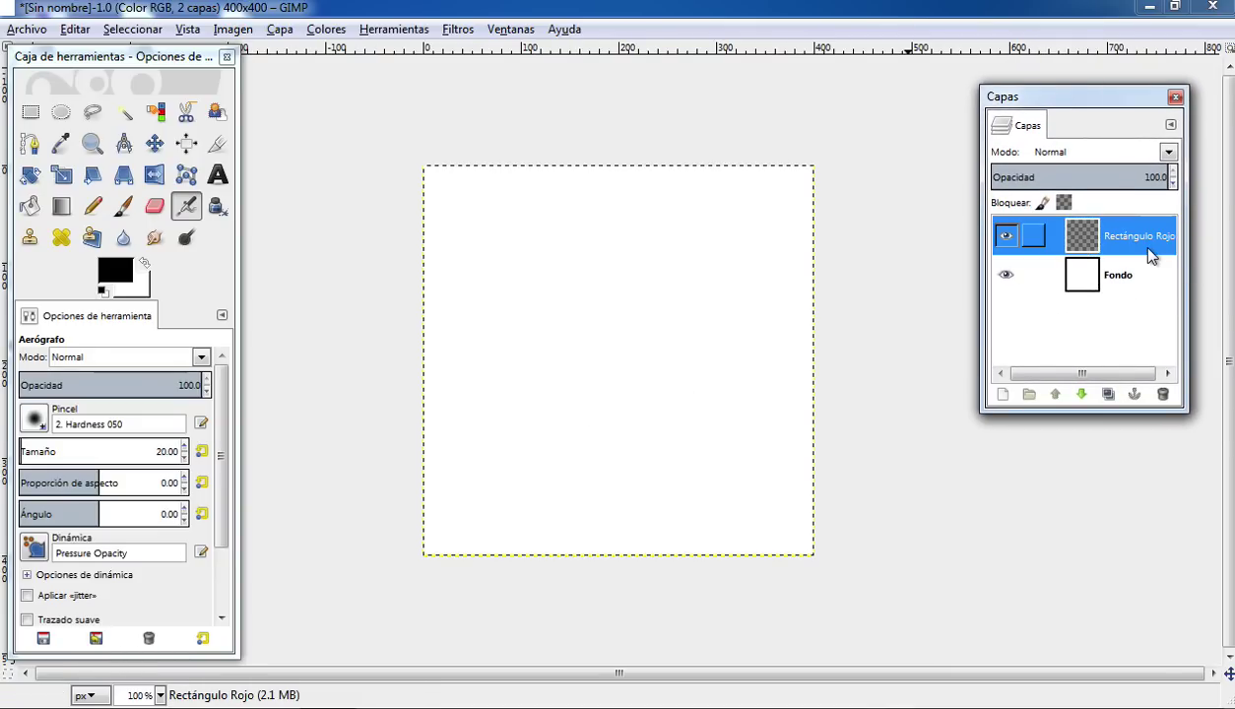
click(1144, 284)
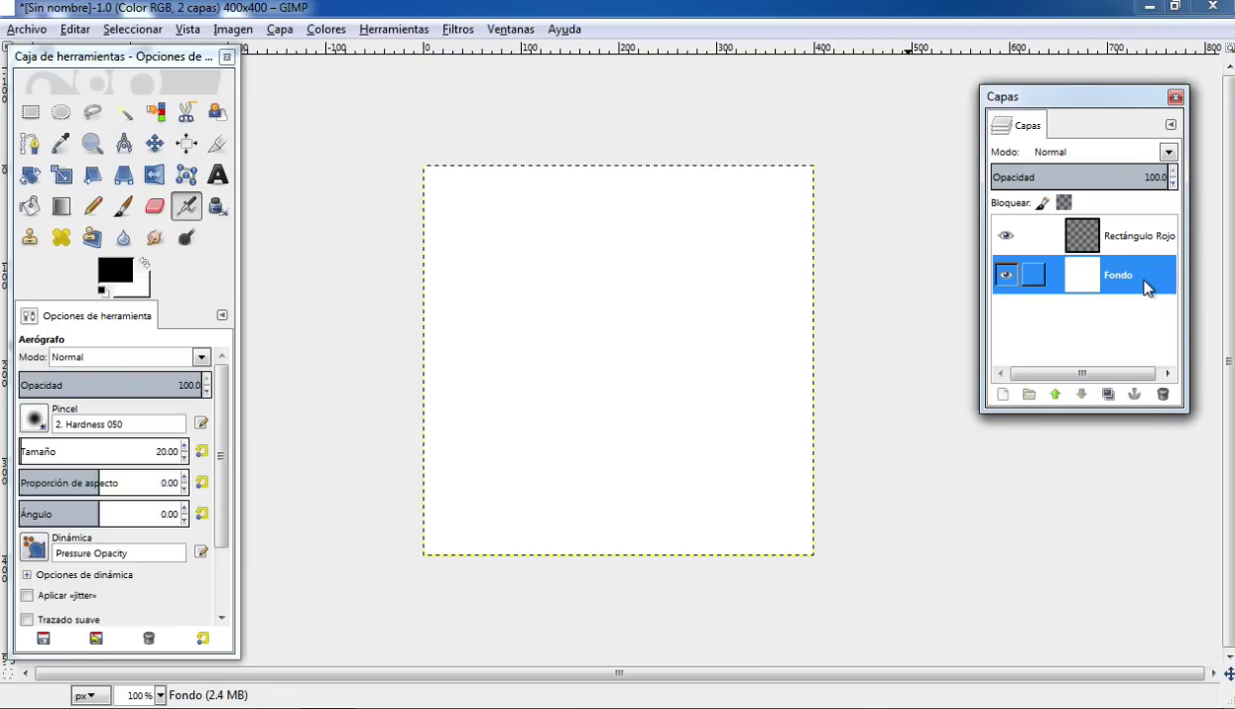
click(1139, 244)
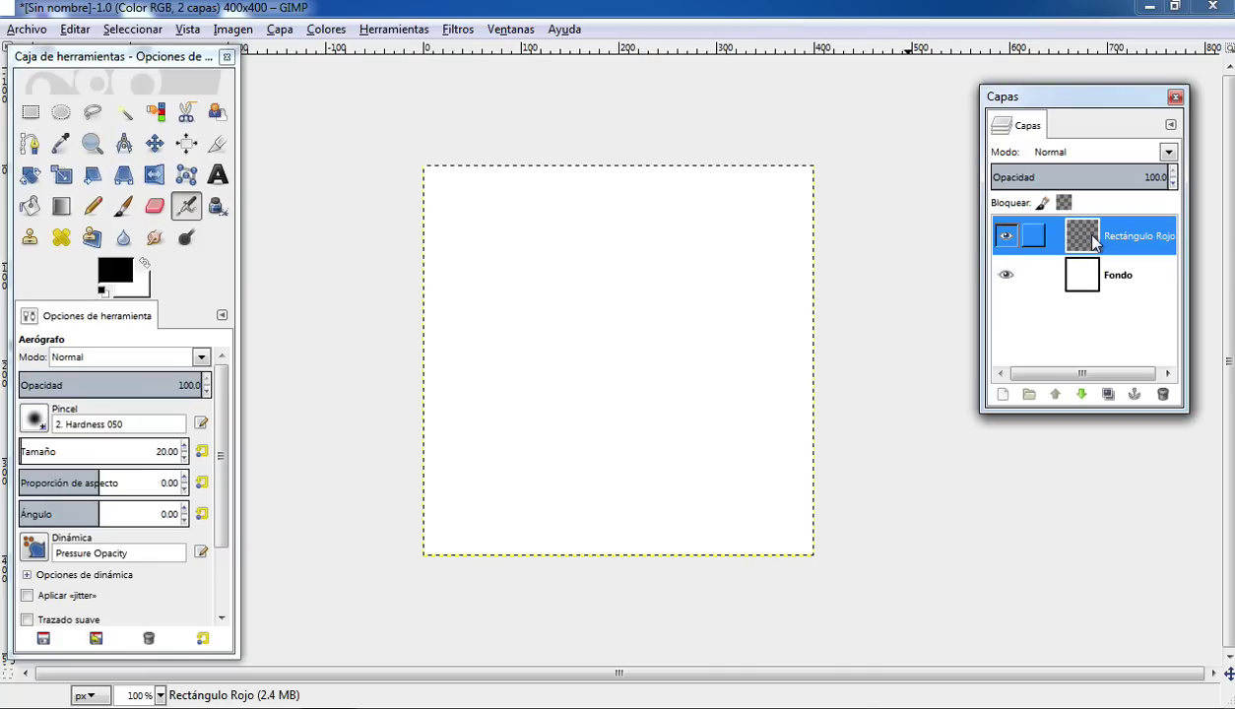
- Add a 400 x 400 px transparent layer named "Circulo Azul" above Rectángulo Rojo
click(1002, 394)
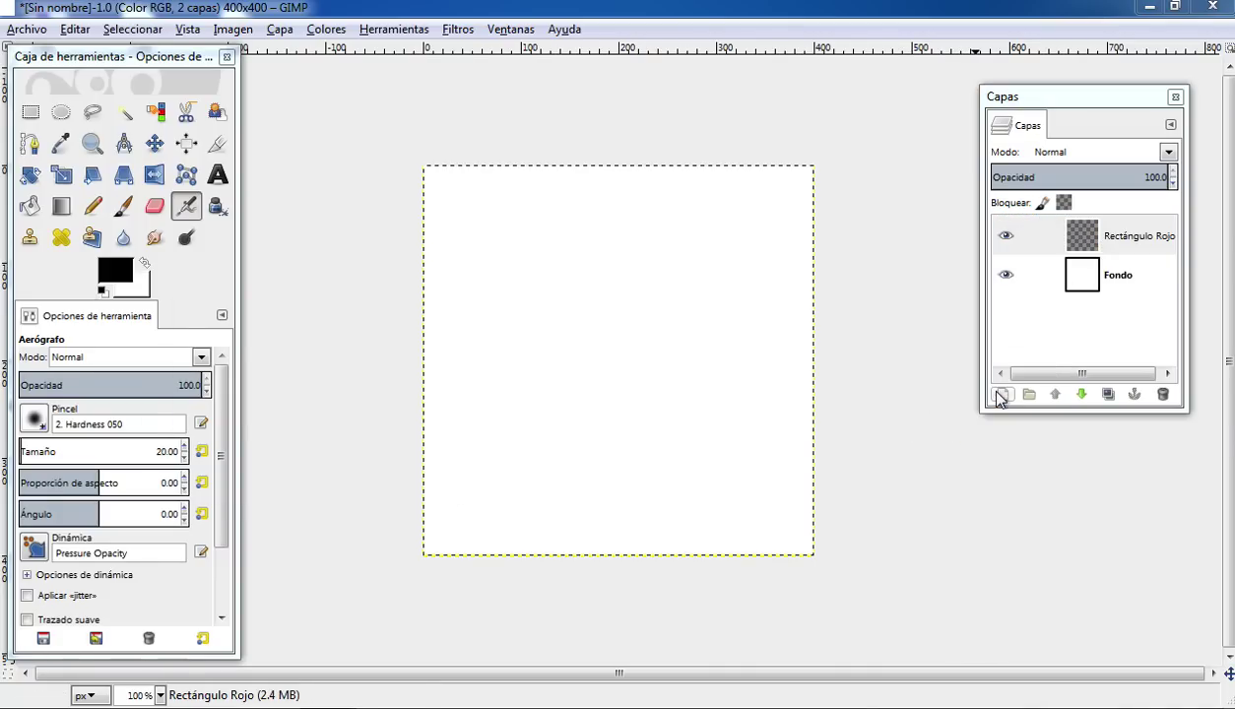
text(C)
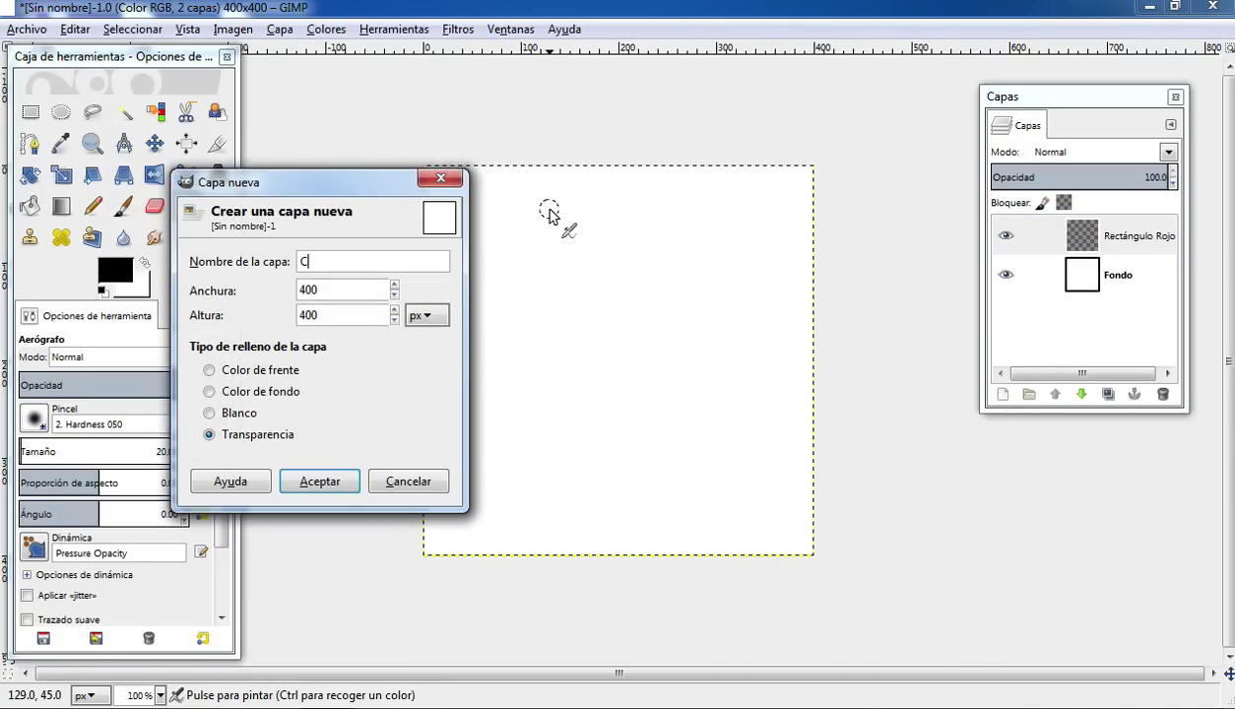
text(irculo Azul)
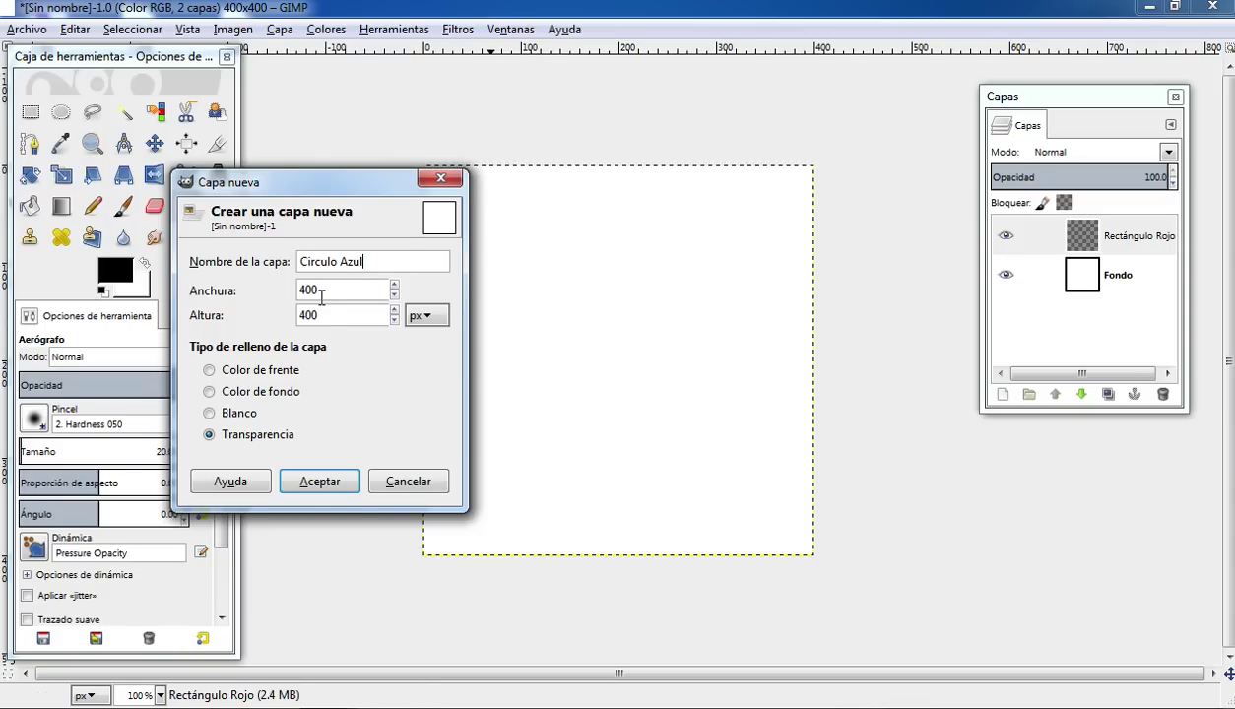
click(287, 479)
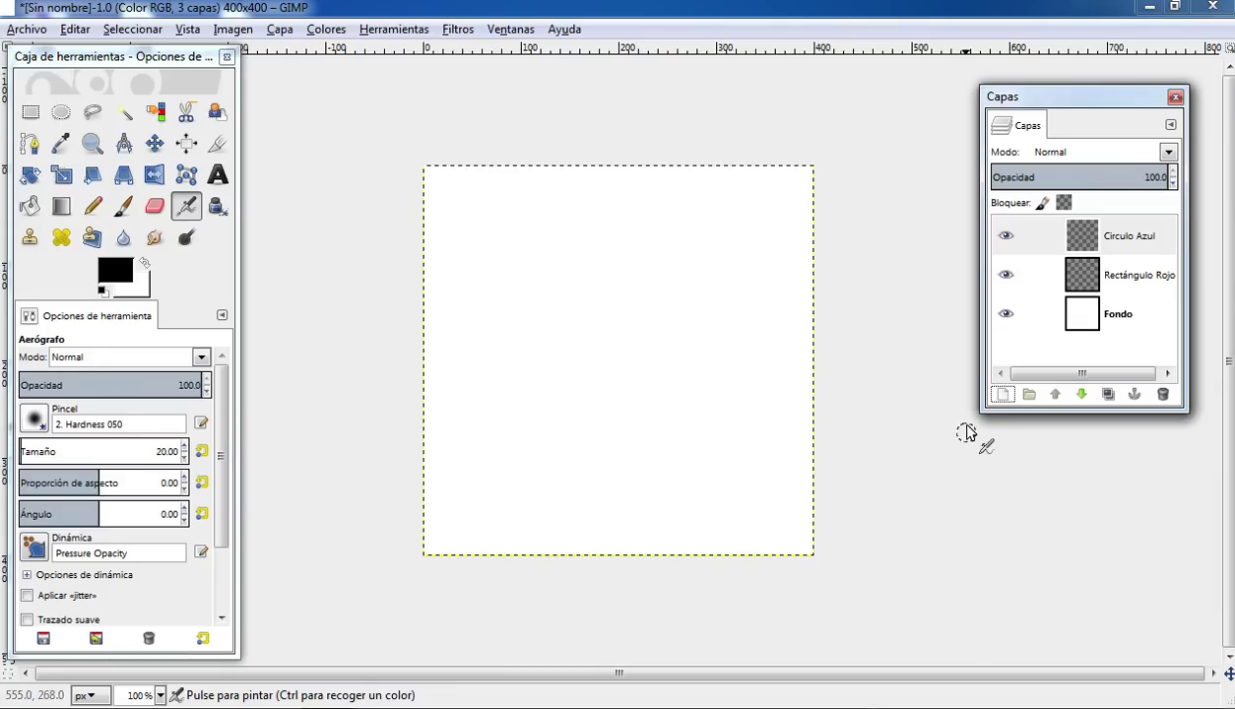
- Add a 400 x 400 px transparent layer named "Rectángulo Verde" above Circulo Azul
click(999, 393)
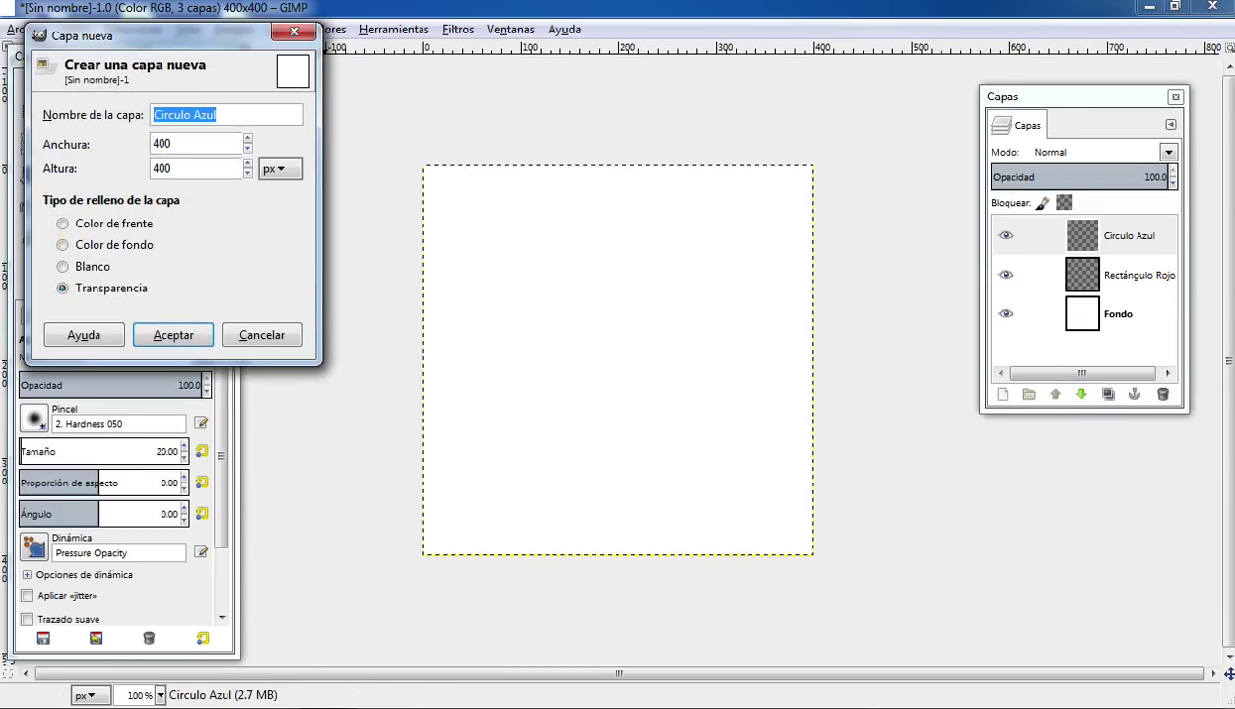
drag(106, 27, 441, 197)
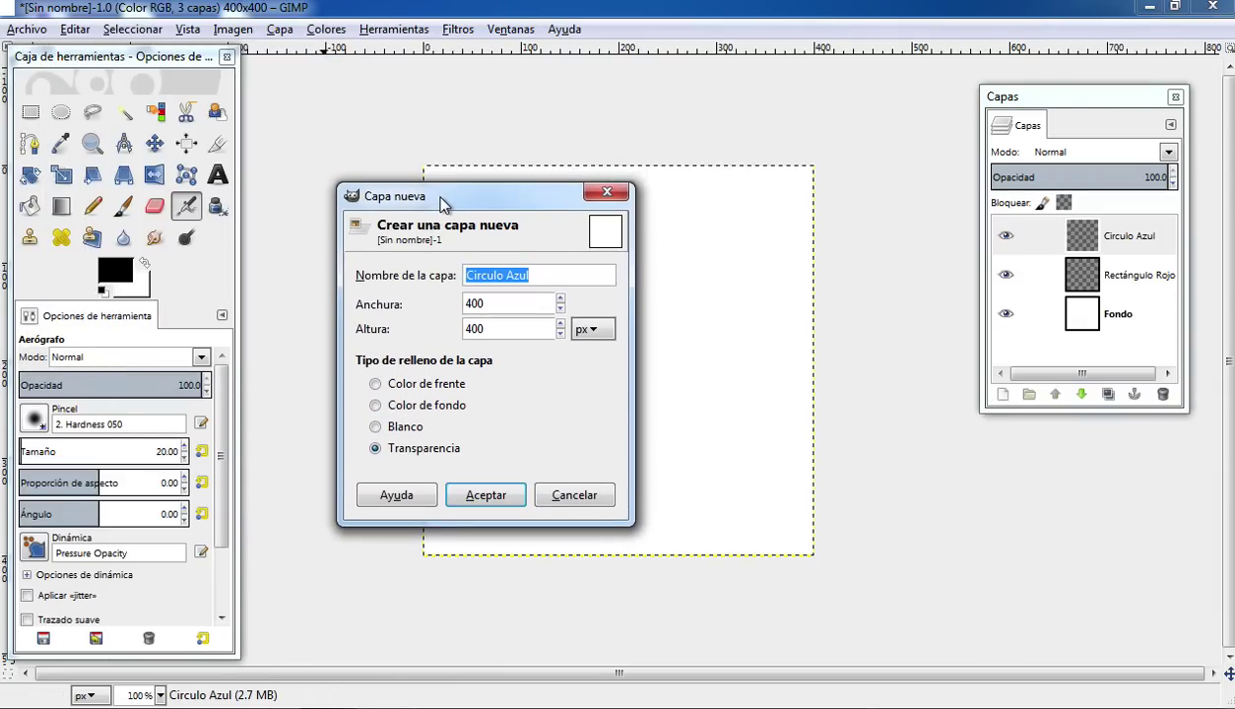
text(Rectángu)
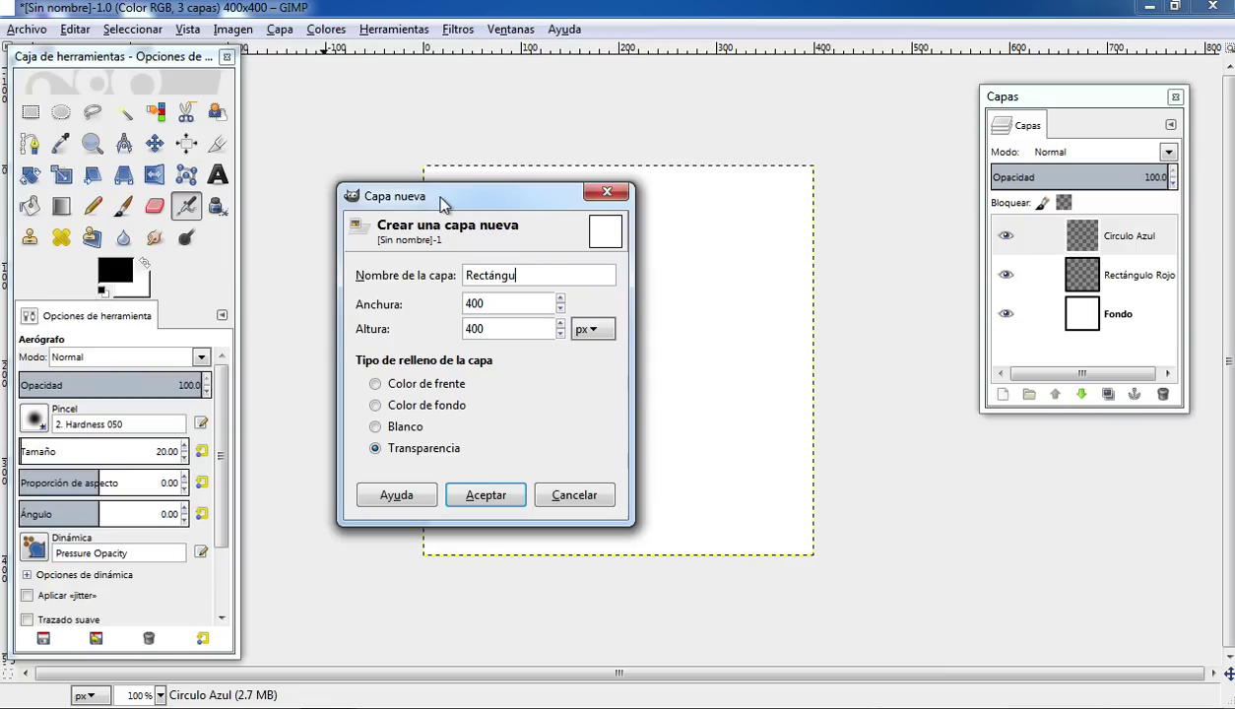
text(lo Verde)
click(375, 448)
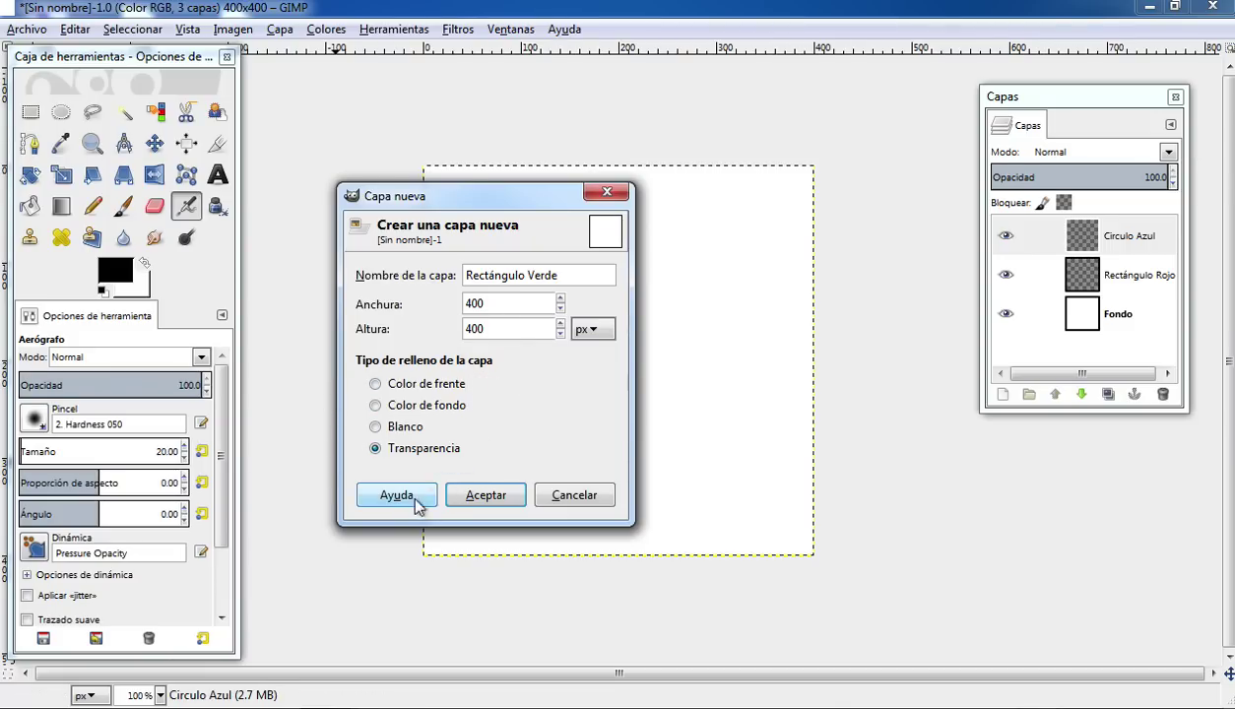
click(478, 498)
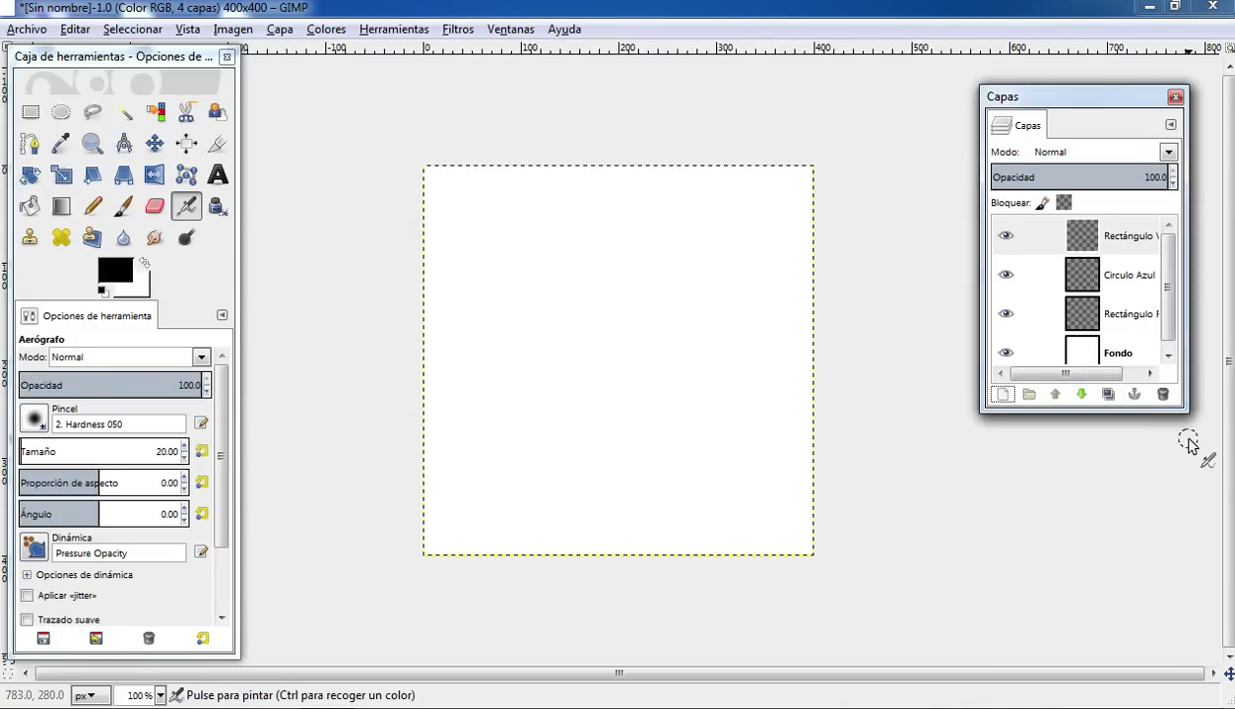
- Enlarge the Layers dialog to fit all the layers with their full names, and make Rectángulo Verde the active layer
drag(979, 412, 931, 491)
click(1044, 346)
click(1108, 317)
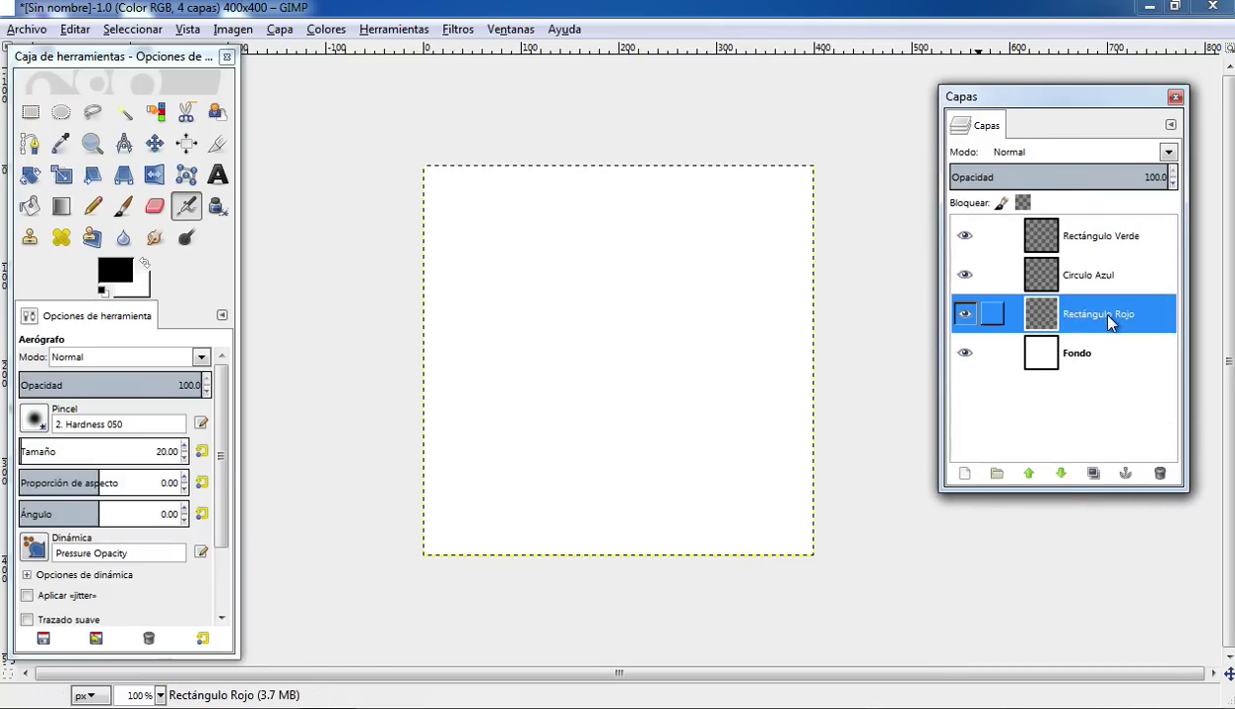
click(1107, 283)
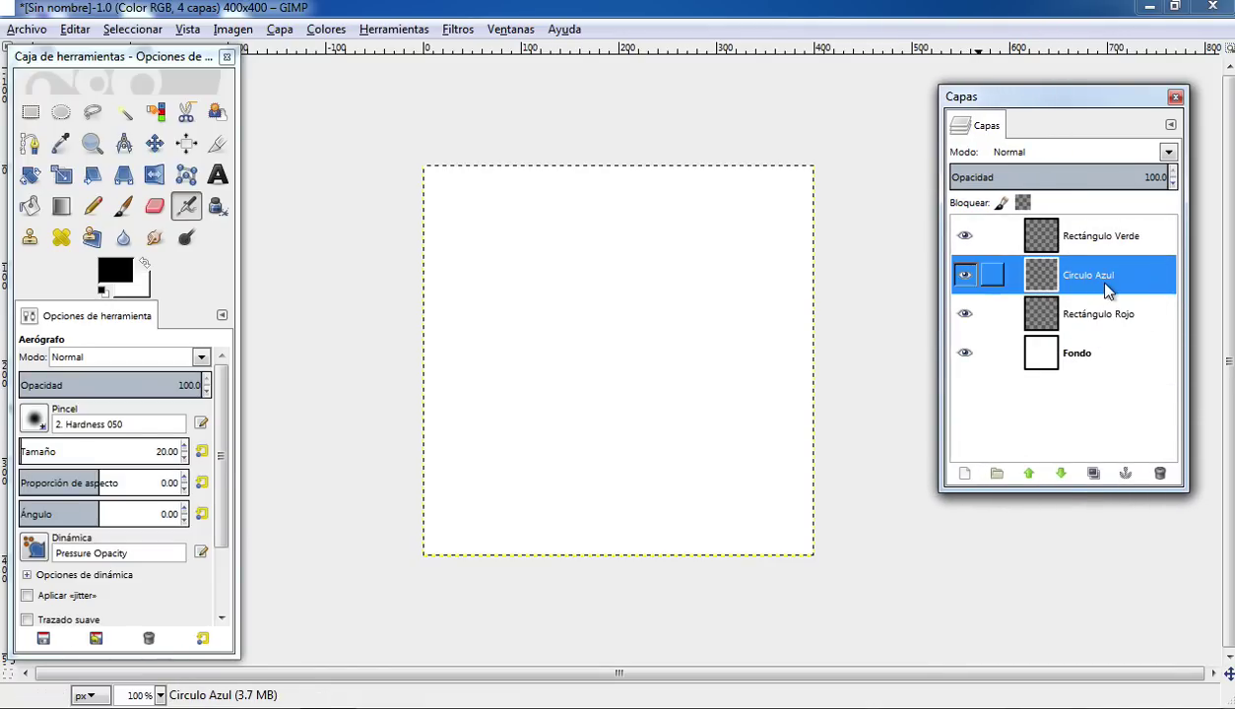
click(1114, 246)
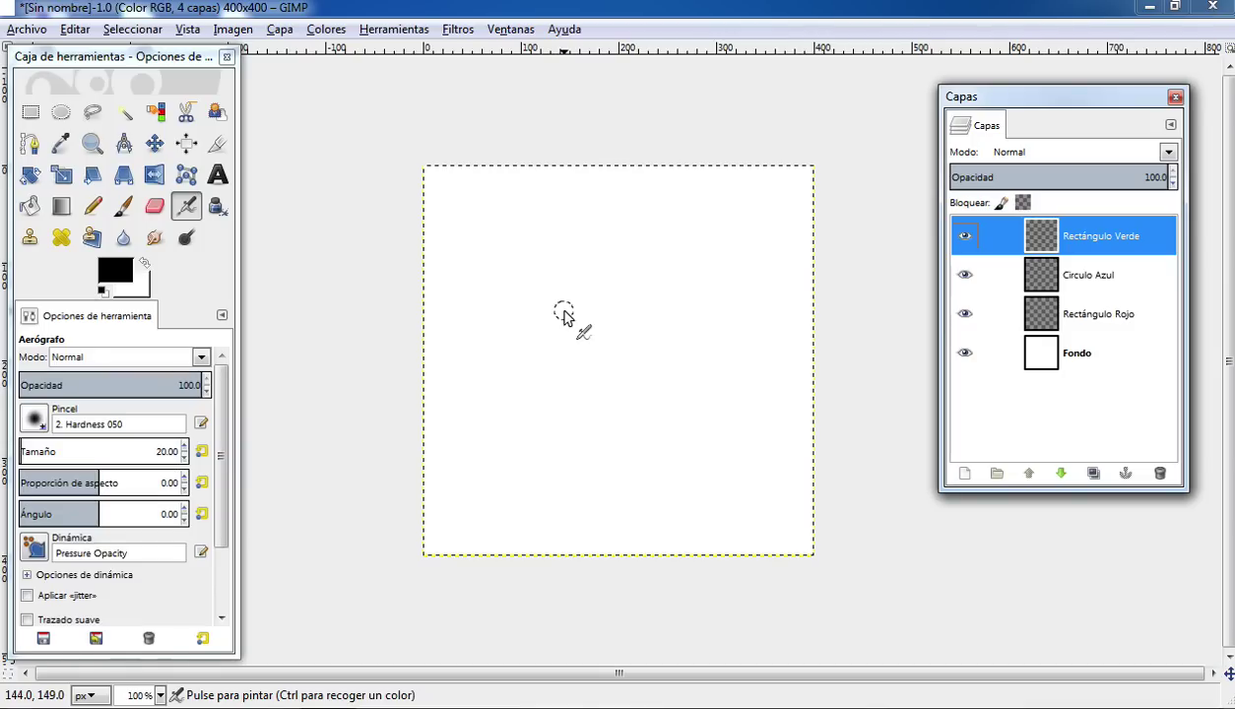
click(1109, 248)
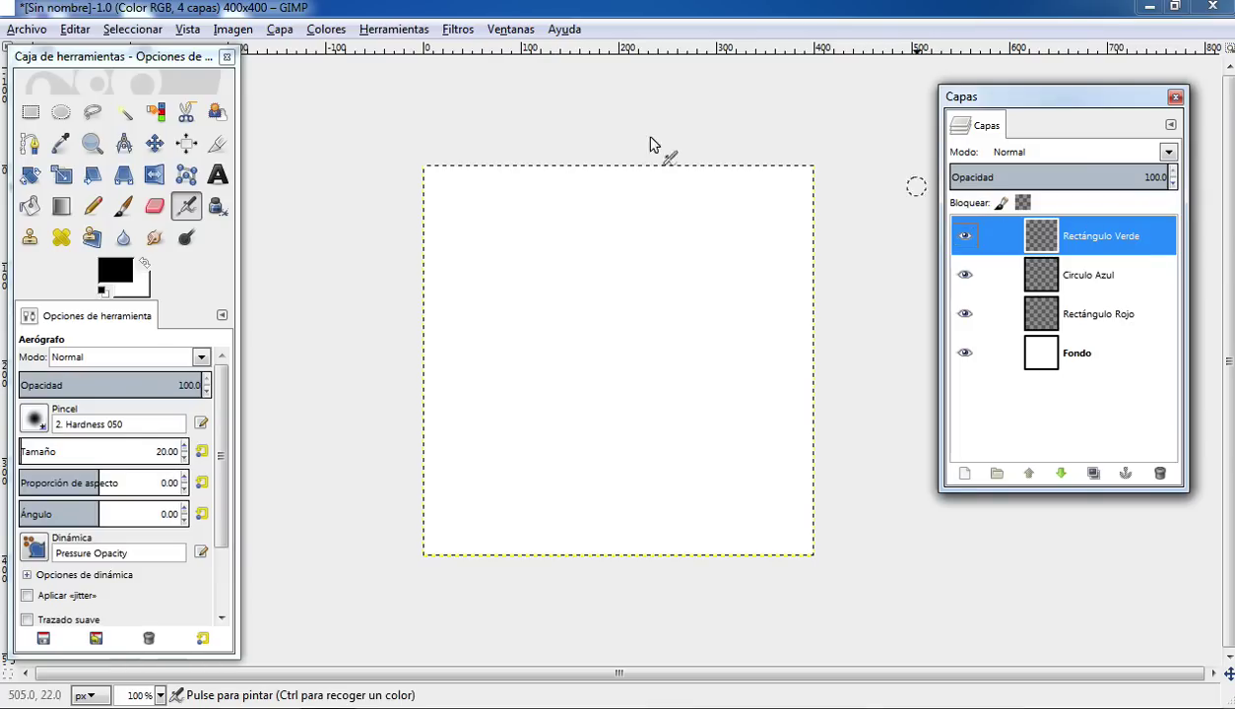
- Draw a rectangular selection of about 298 x 185 px in the upper half of the canvas
click(32, 114)
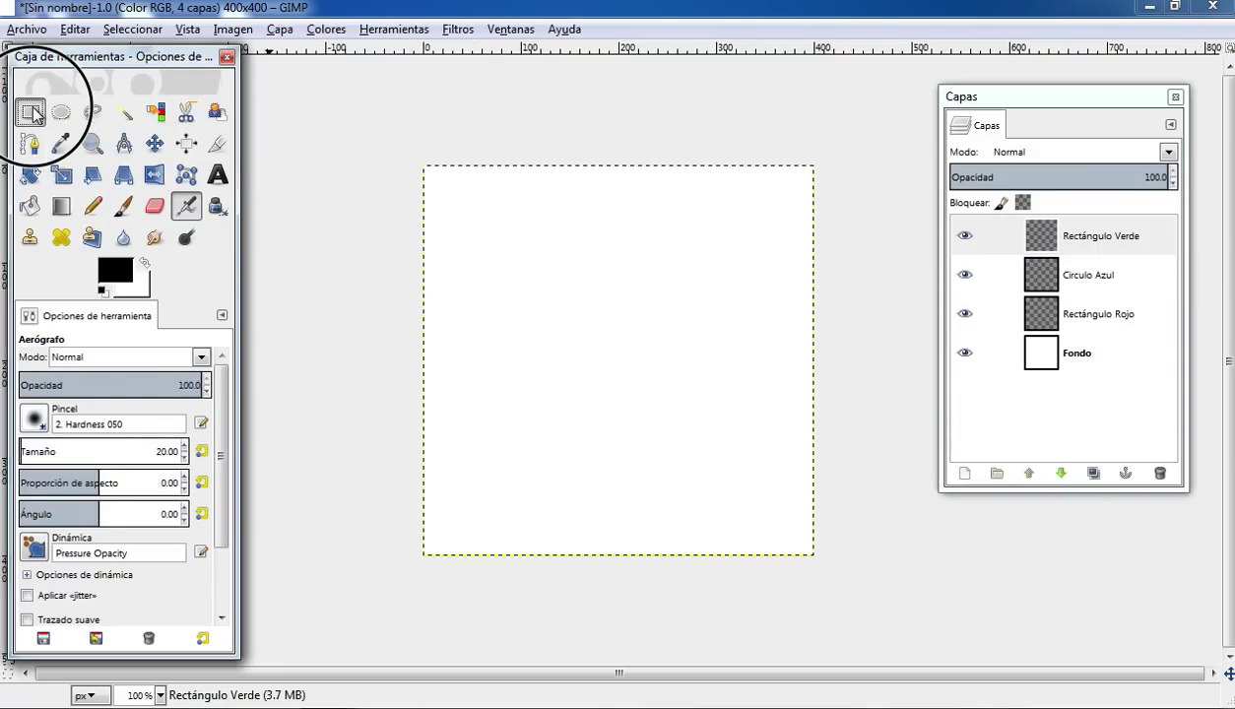
click(467, 226)
drag(468, 226, 759, 402)
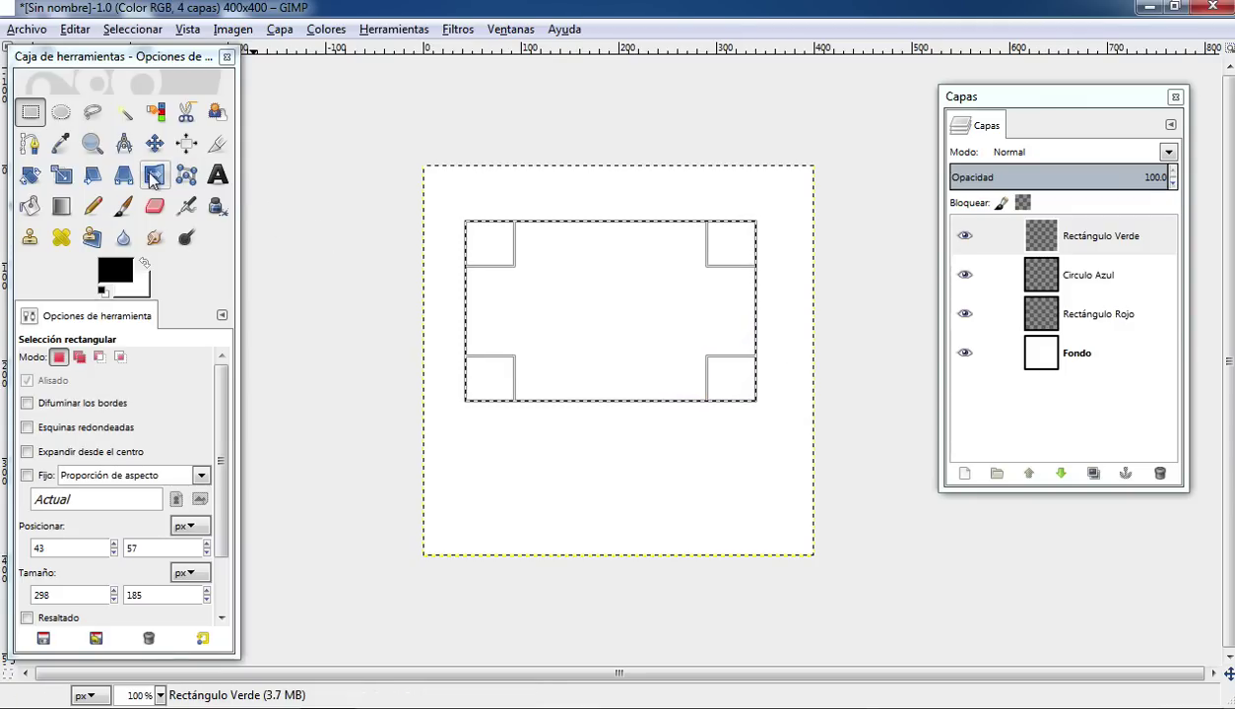
- Fill the rectangular selection on the Rectángulo Verde layer with green using Bucket Fill, and clear the selection
click(117, 272)
click(116, 263)
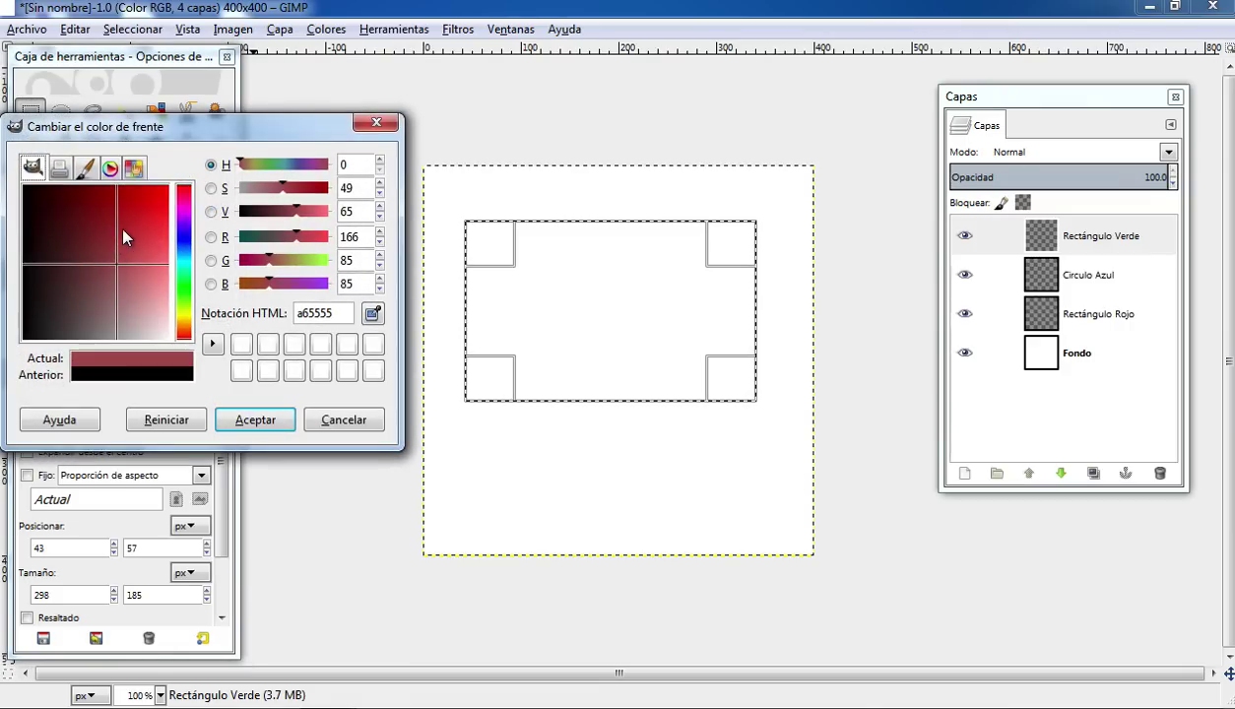
click(184, 283)
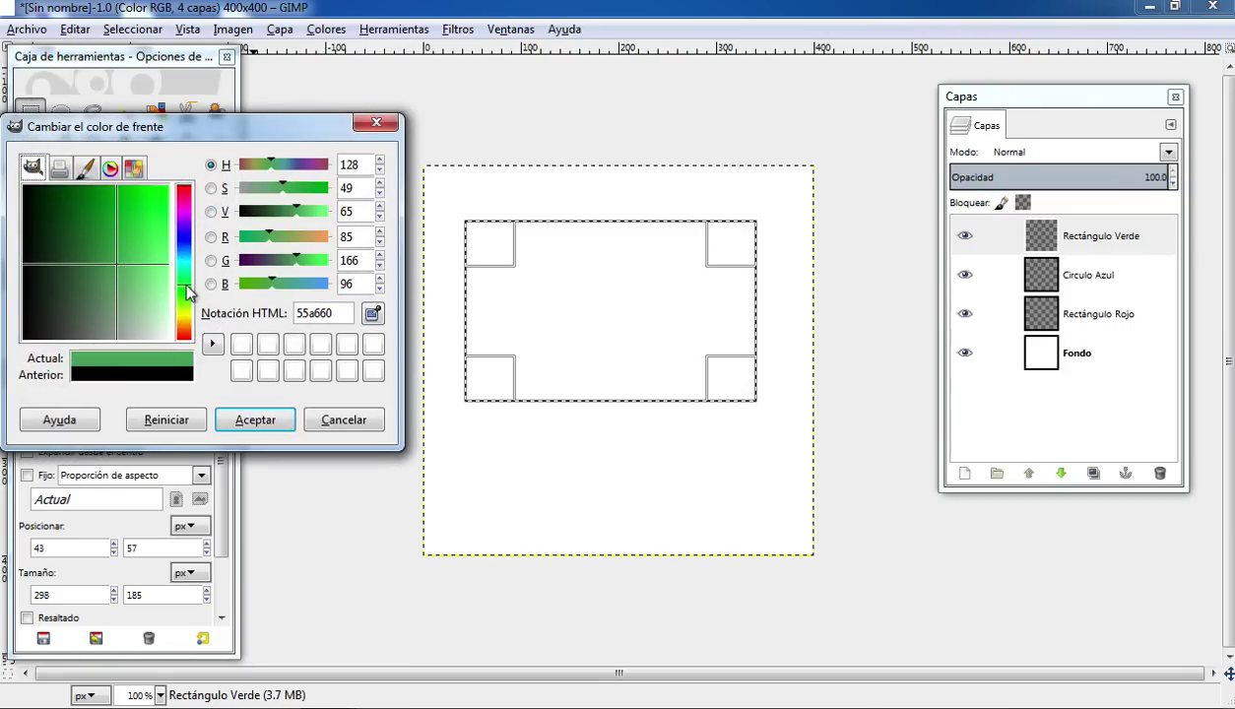
click(248, 414)
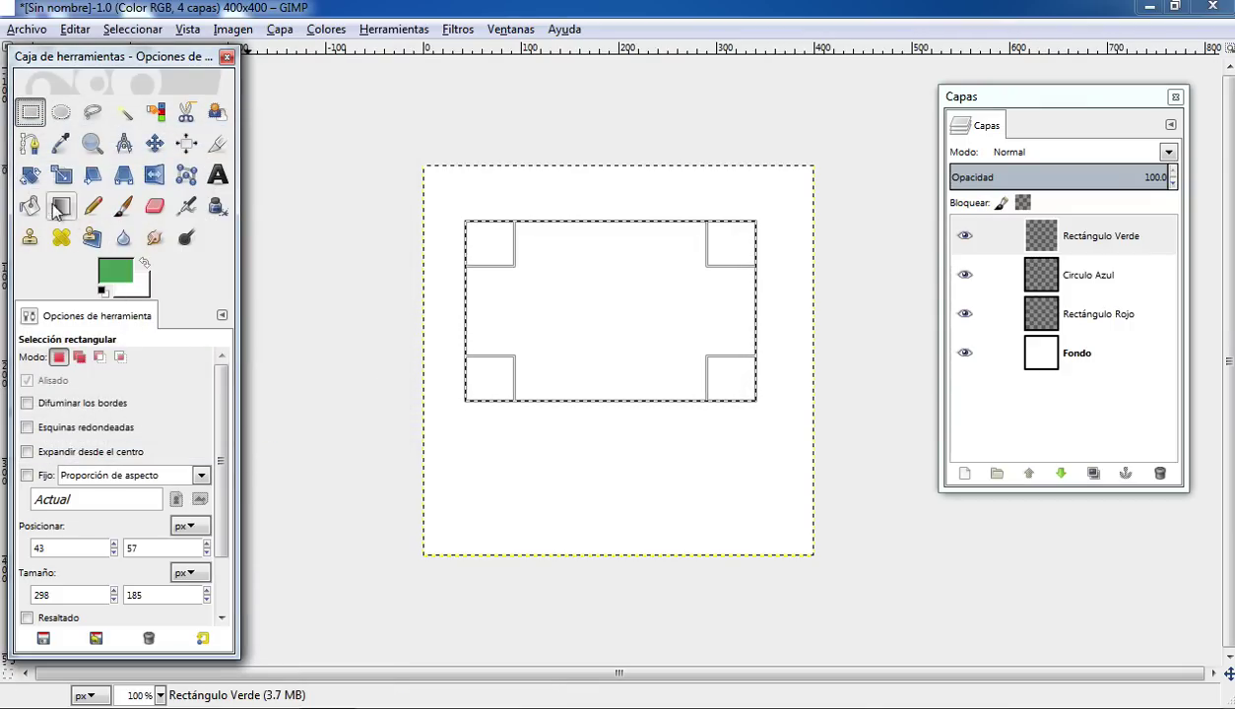
click(31, 207)
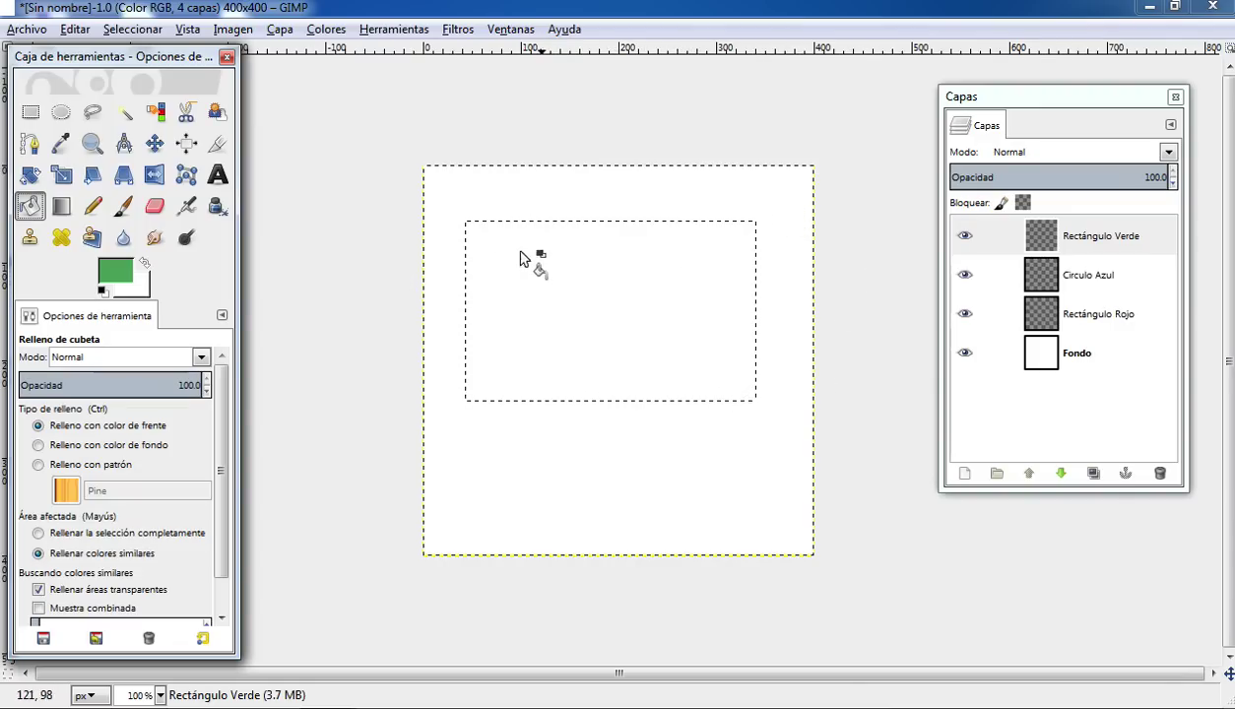
click(572, 297)
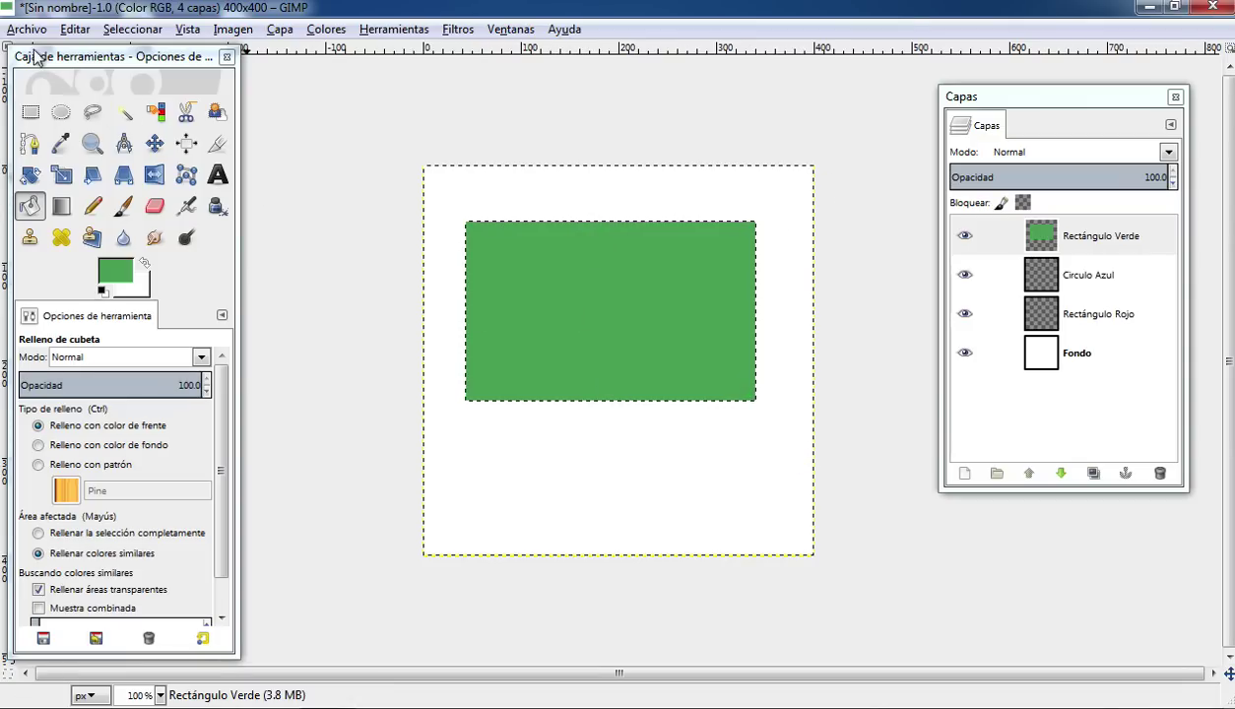
click(152, 37)
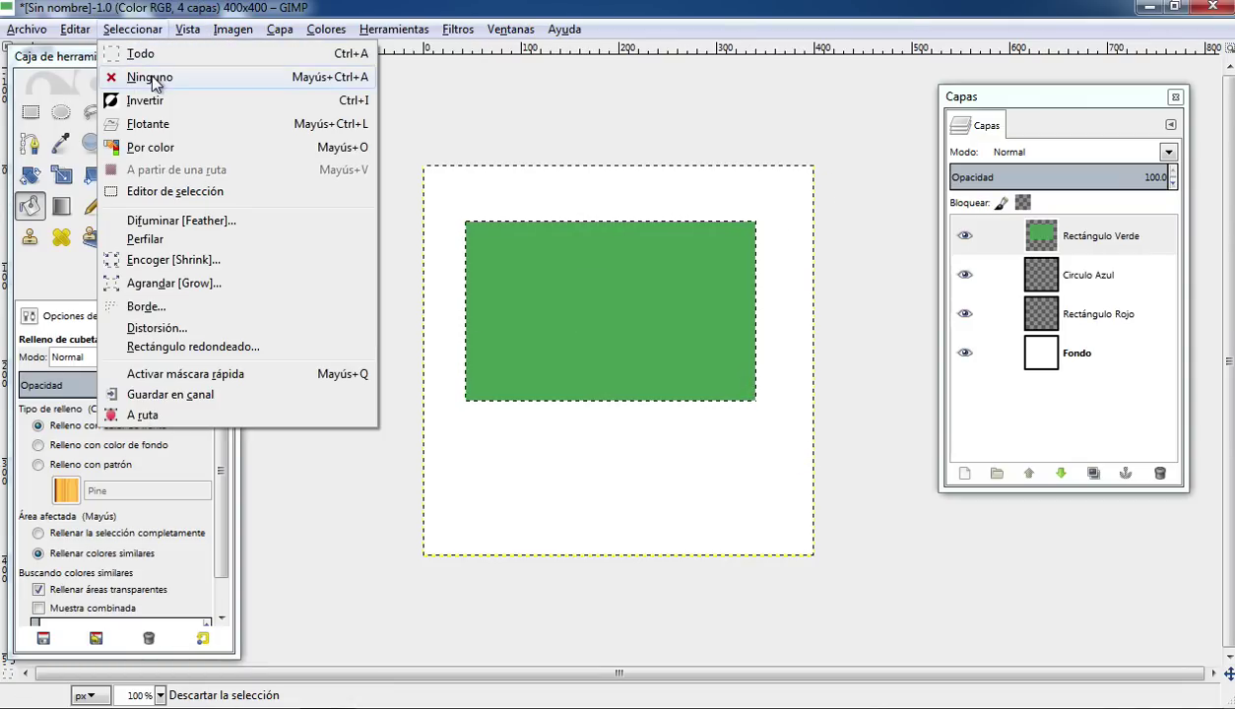
click(152, 79)
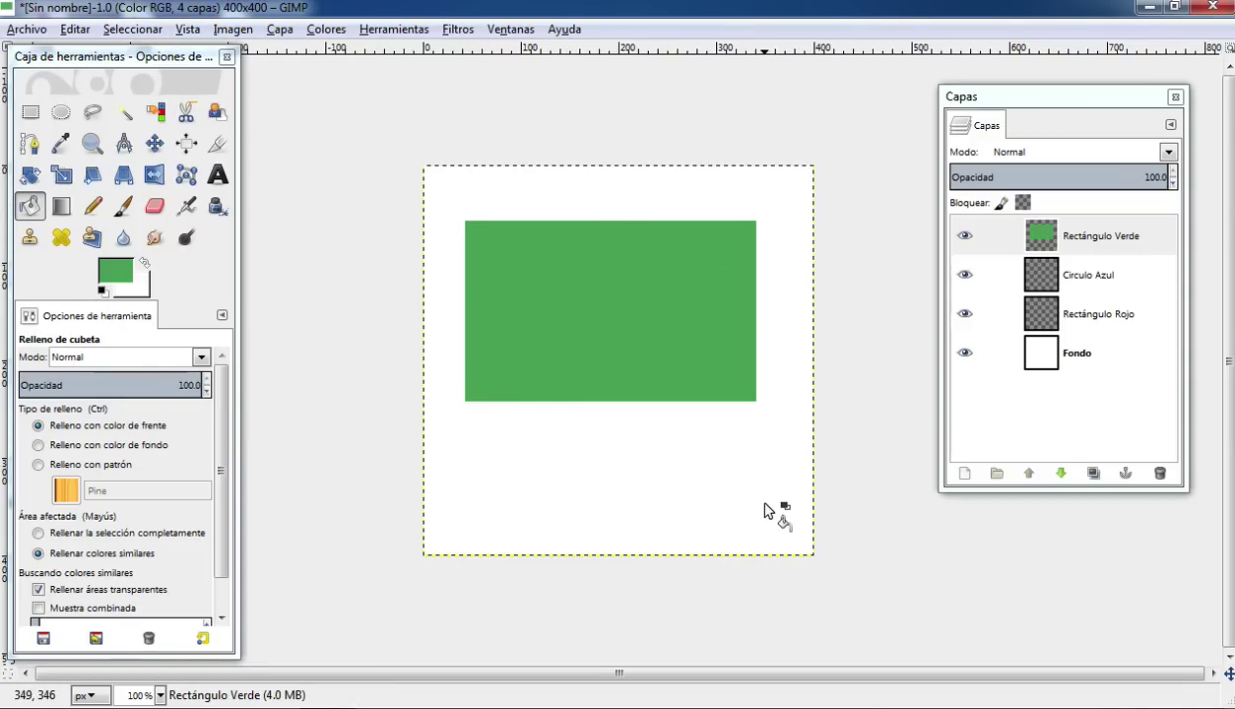
- On the Circulo Azul layer, draw an elliptical selection of about 150 x 134 px below the green rectangle
click(1111, 277)
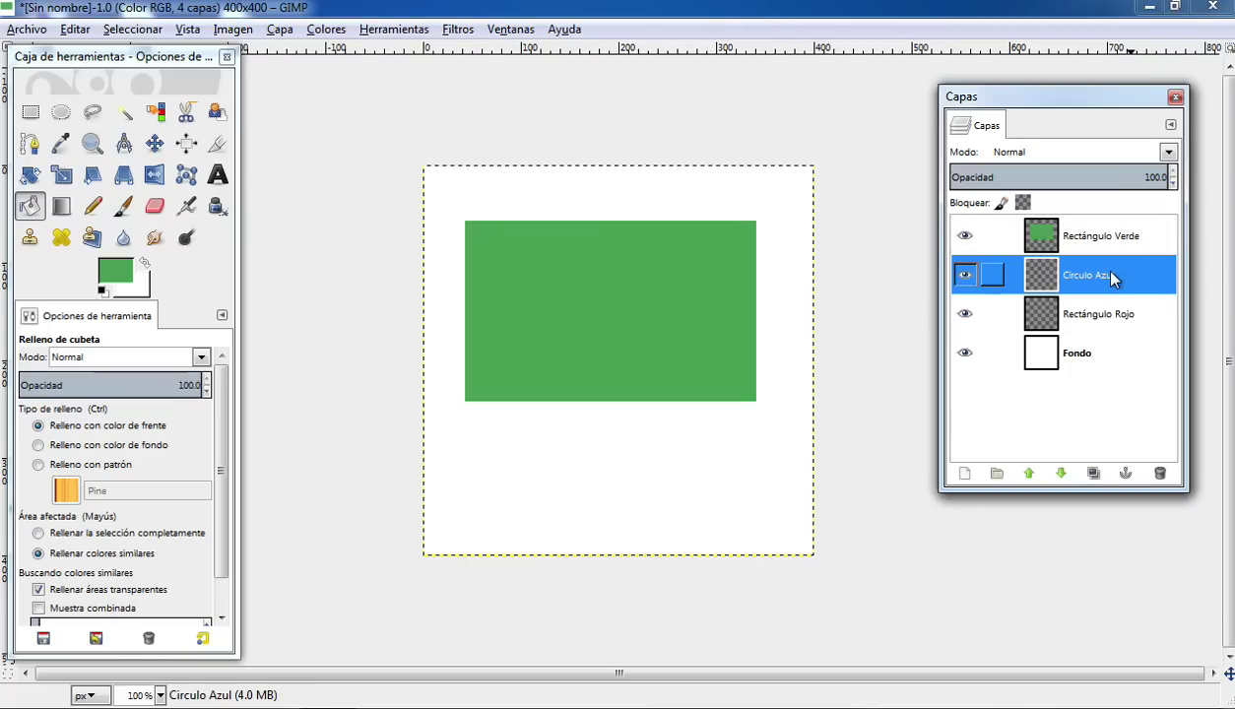
click(56, 114)
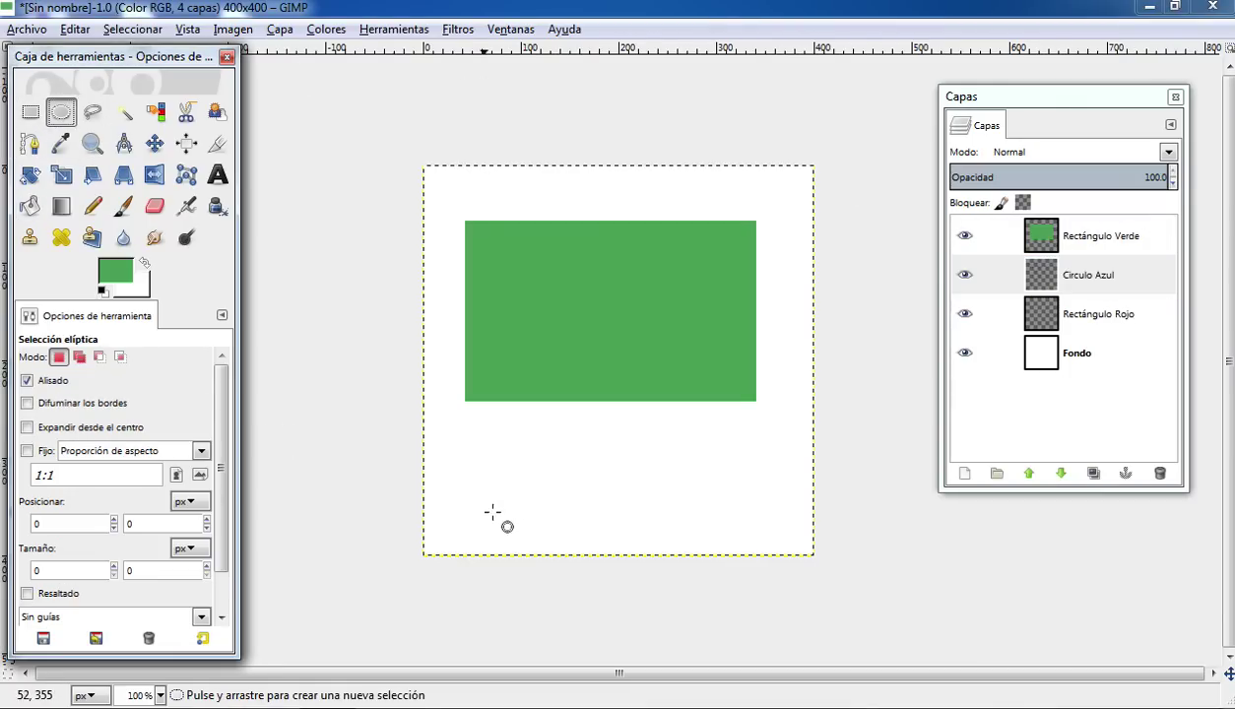
drag(518, 412, 666, 544)
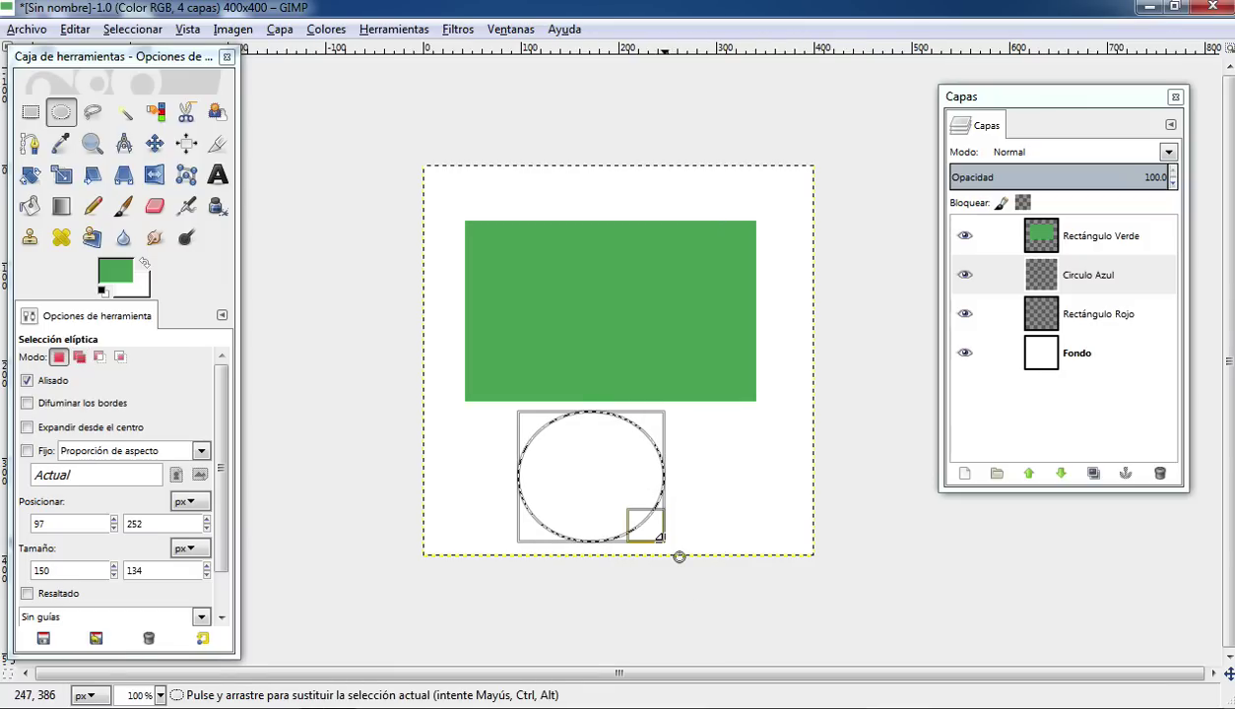
- Fill the elliptical selection on the Circulo Azul layer with a dark pink foreground colour
click(107, 272)
drag(183, 207, 183, 191)
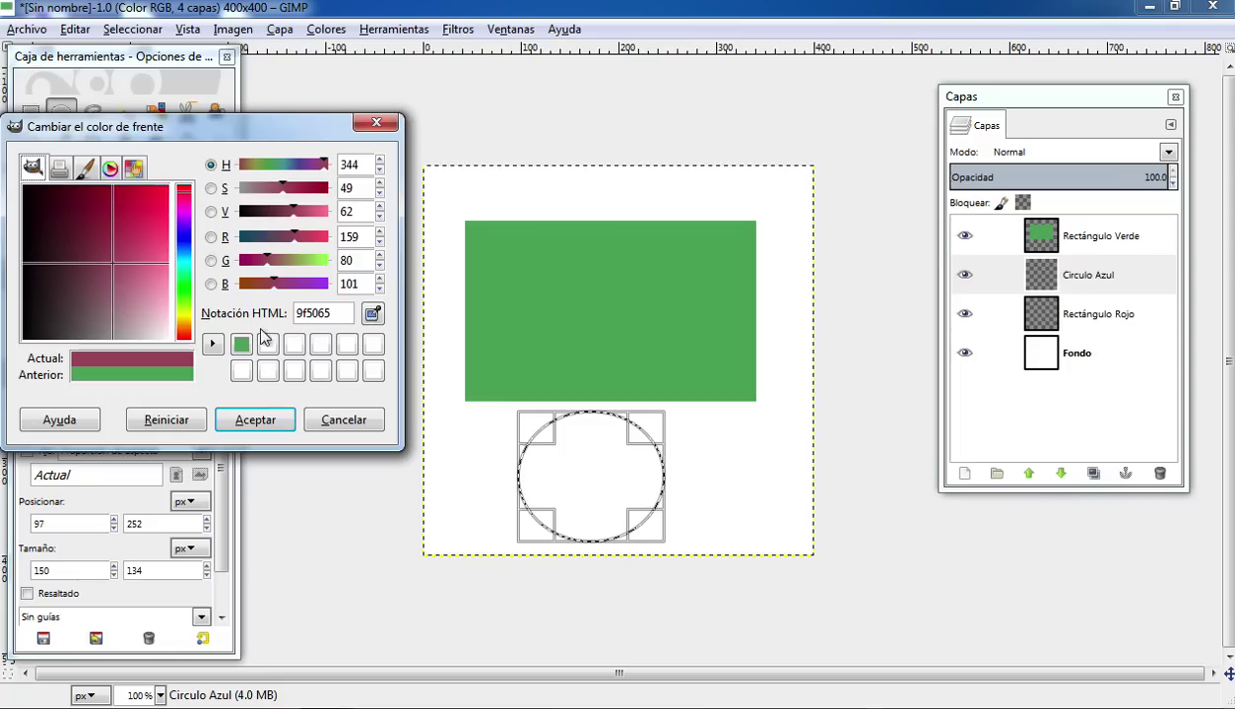
click(264, 418)
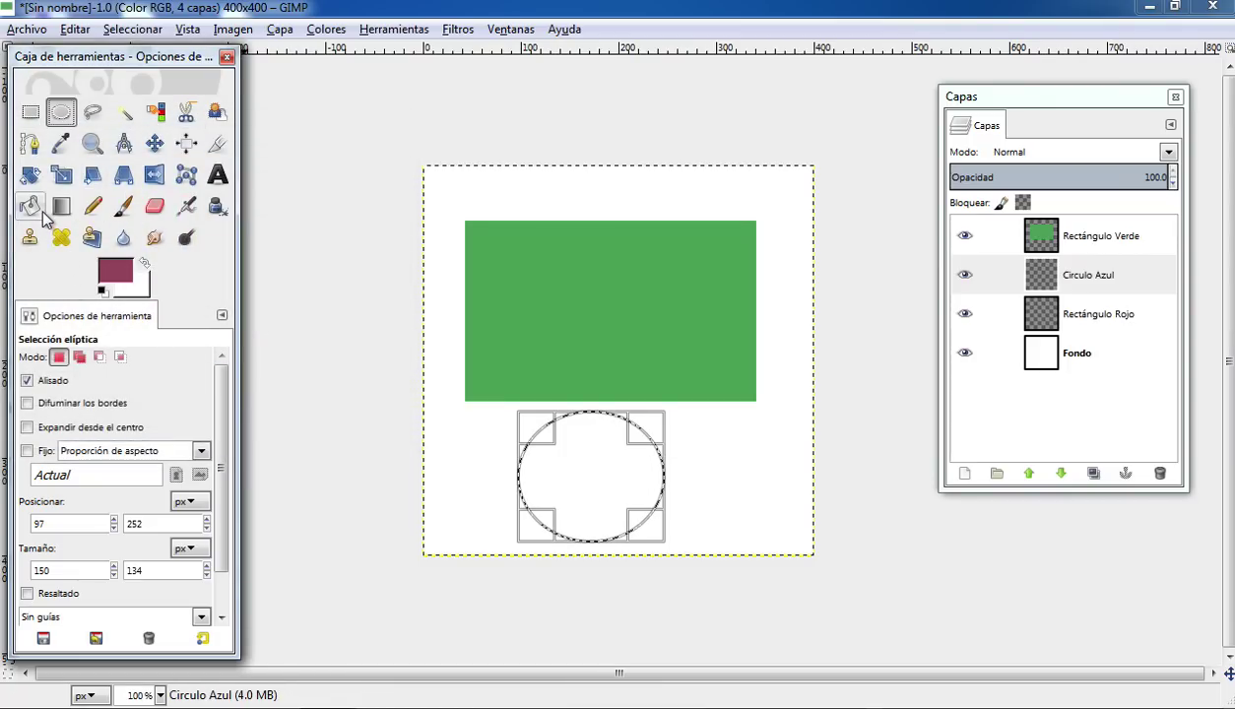
click(32, 208)
click(569, 462)
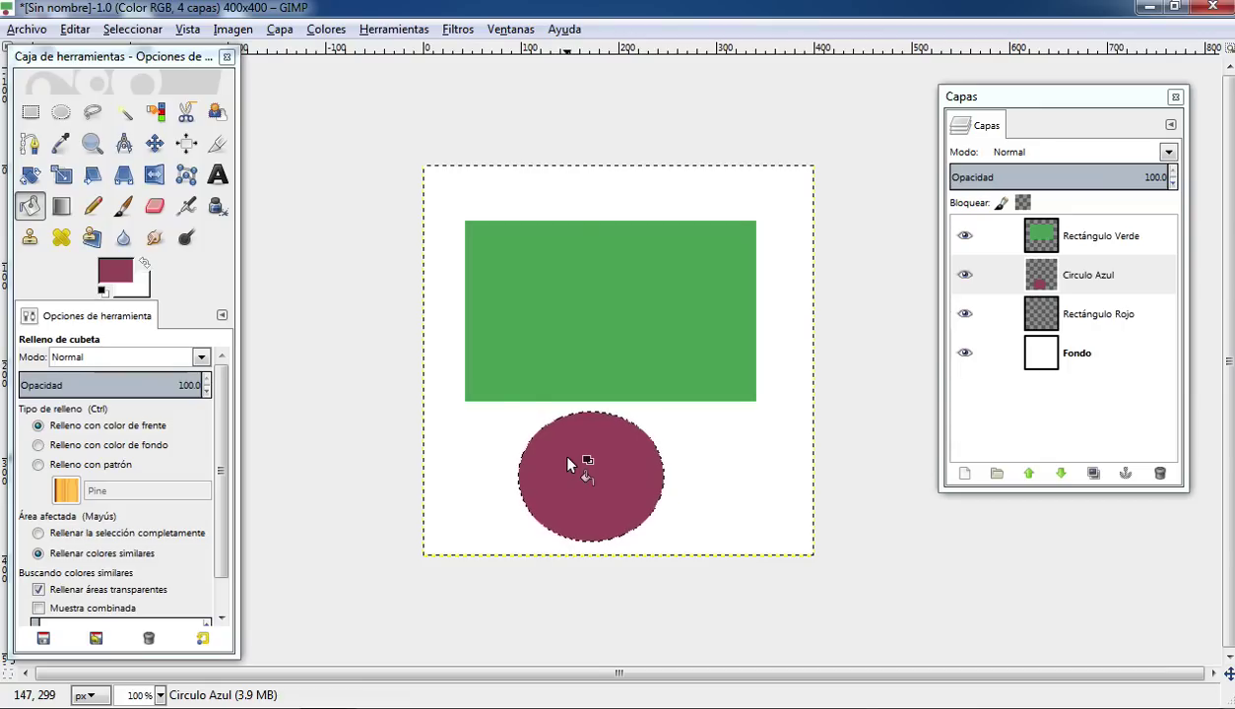
- Set the foreground colour to blue (4d648f) and refill the ellipse on the Circulo Azul layer with it
click(106, 270)
click(184, 245)
click(255, 420)
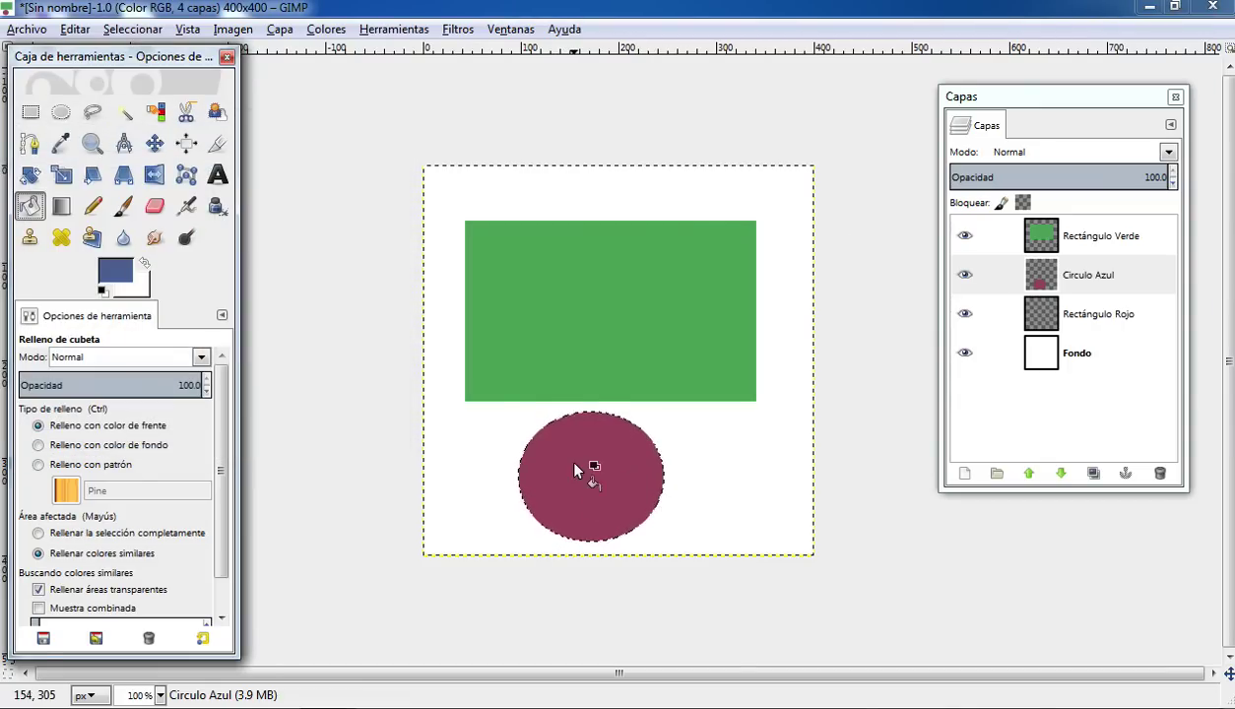
click(563, 455)
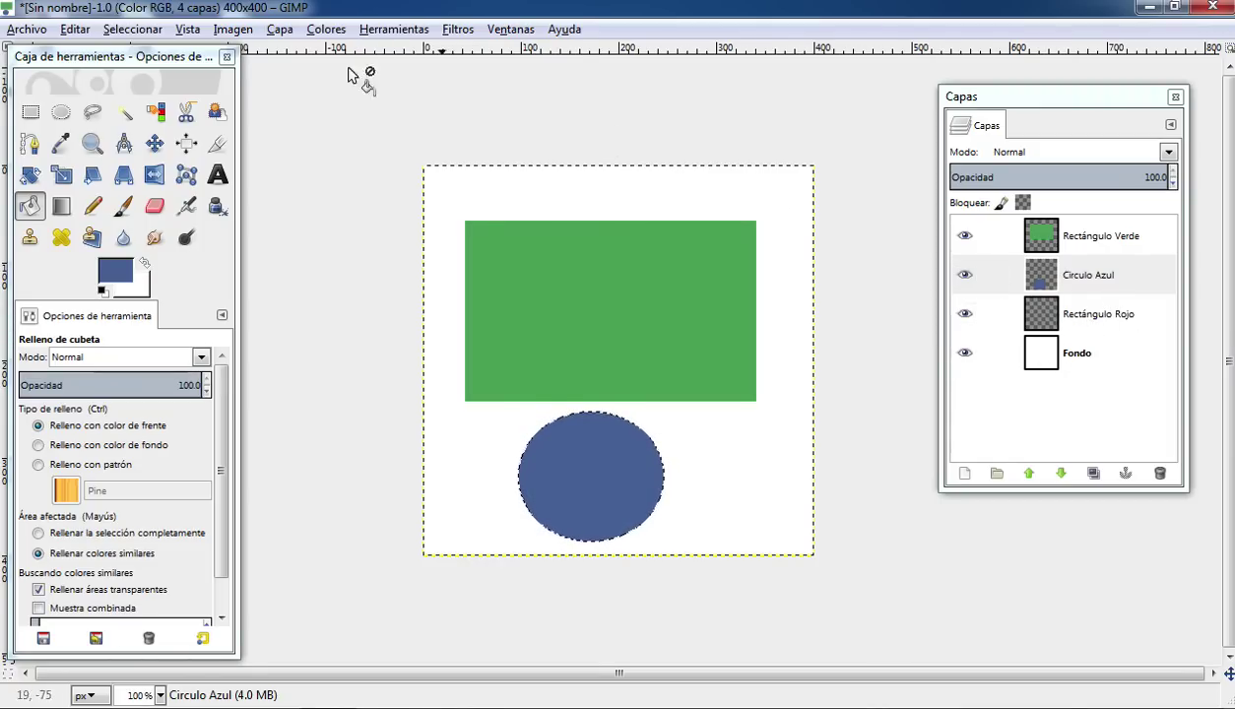
- On the Rectángulo Rojo layer, draw an upright rectangular selection of about 111 x 211 px overlapping the green rectangle's lower-right corner
click(1152, 315)
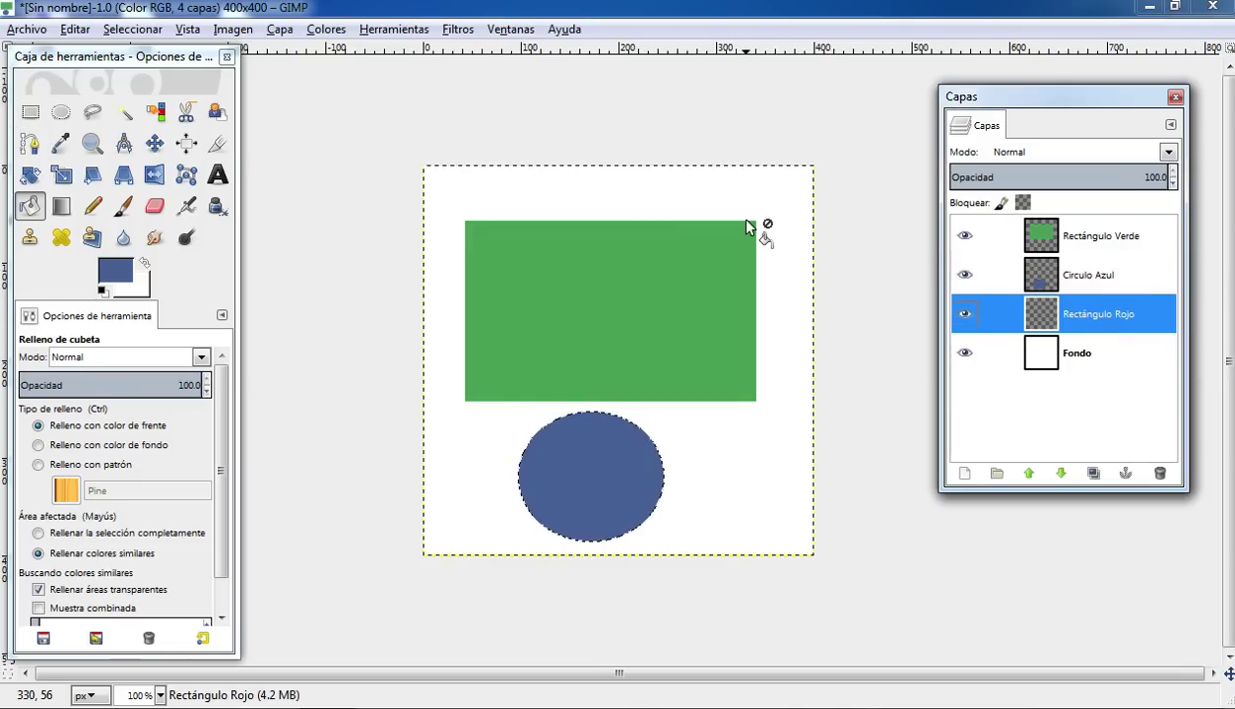
click(34, 114)
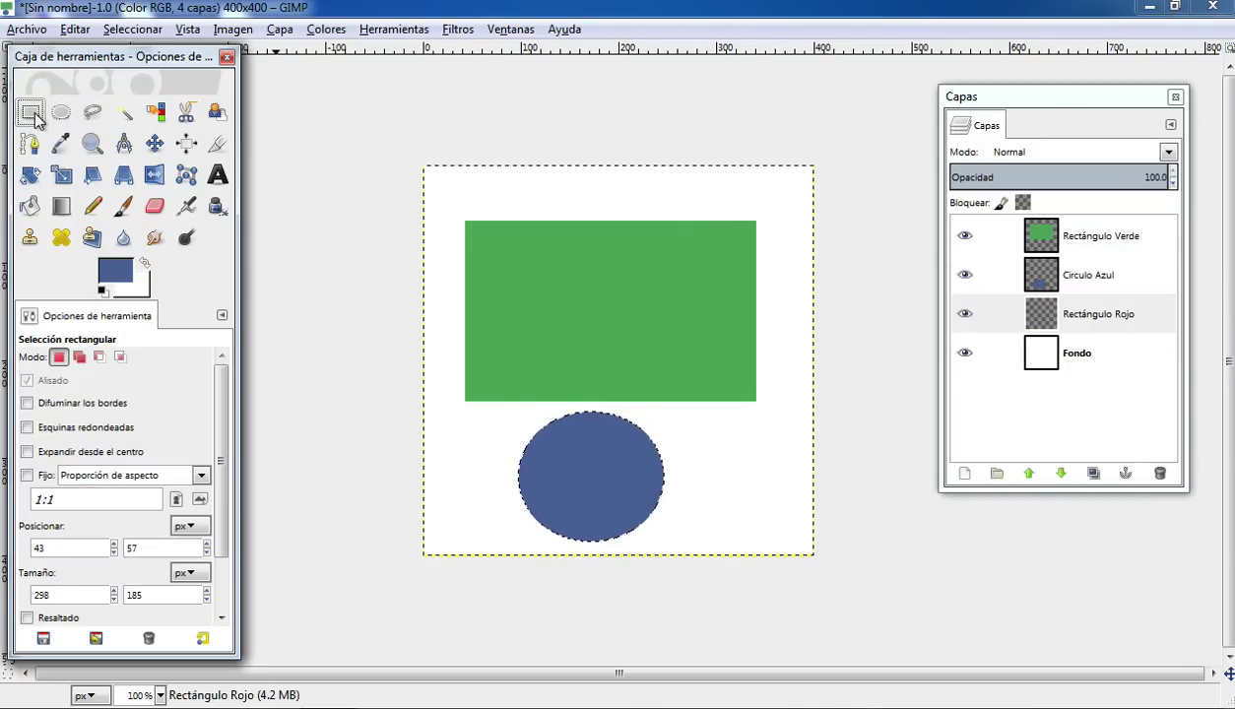
drag(681, 314, 787, 522)
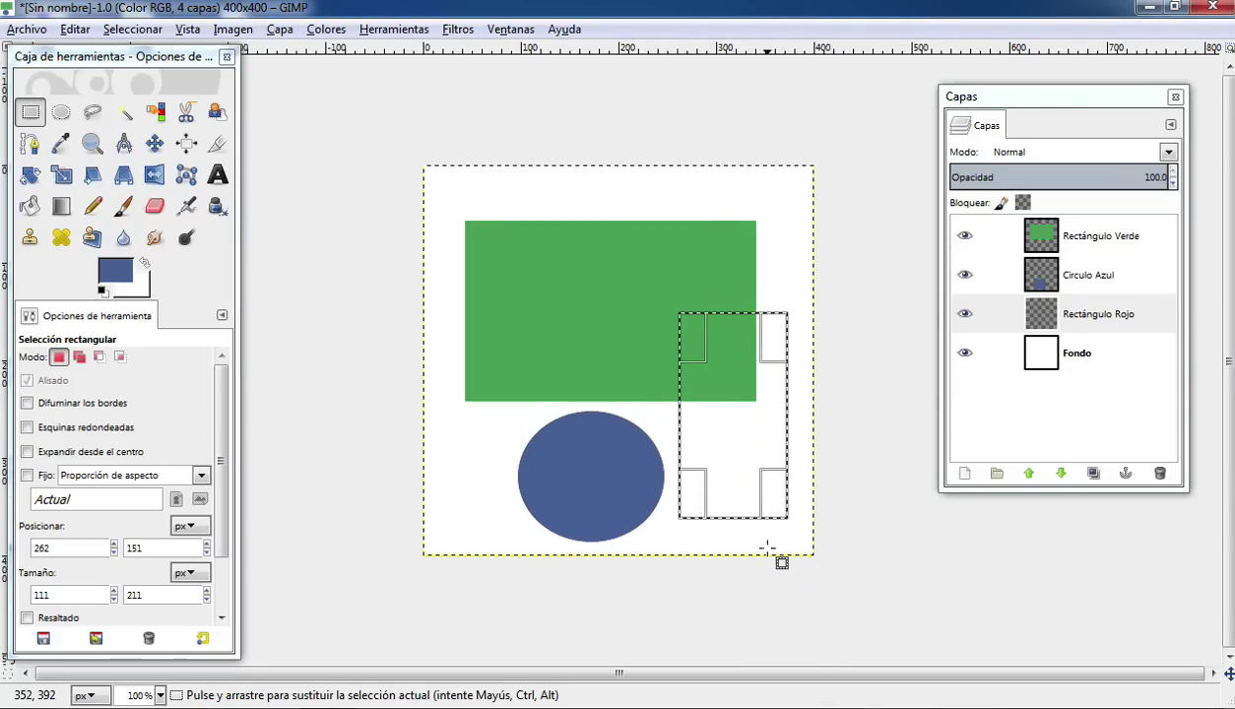
- Fill the rectangular selection on the Rectángulo Rojo layer with bright red using Bucket Fill, and clear the selection
click(106, 276)
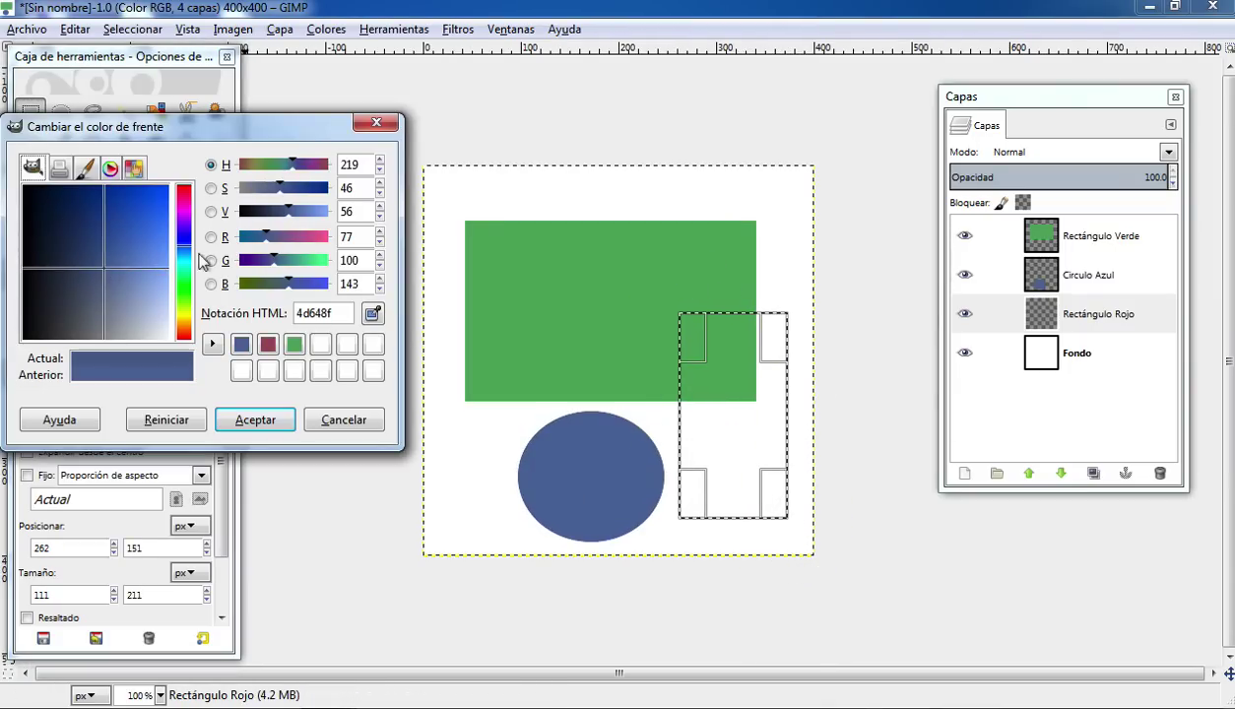
drag(187, 200, 178, 162)
drag(133, 197, 162, 187)
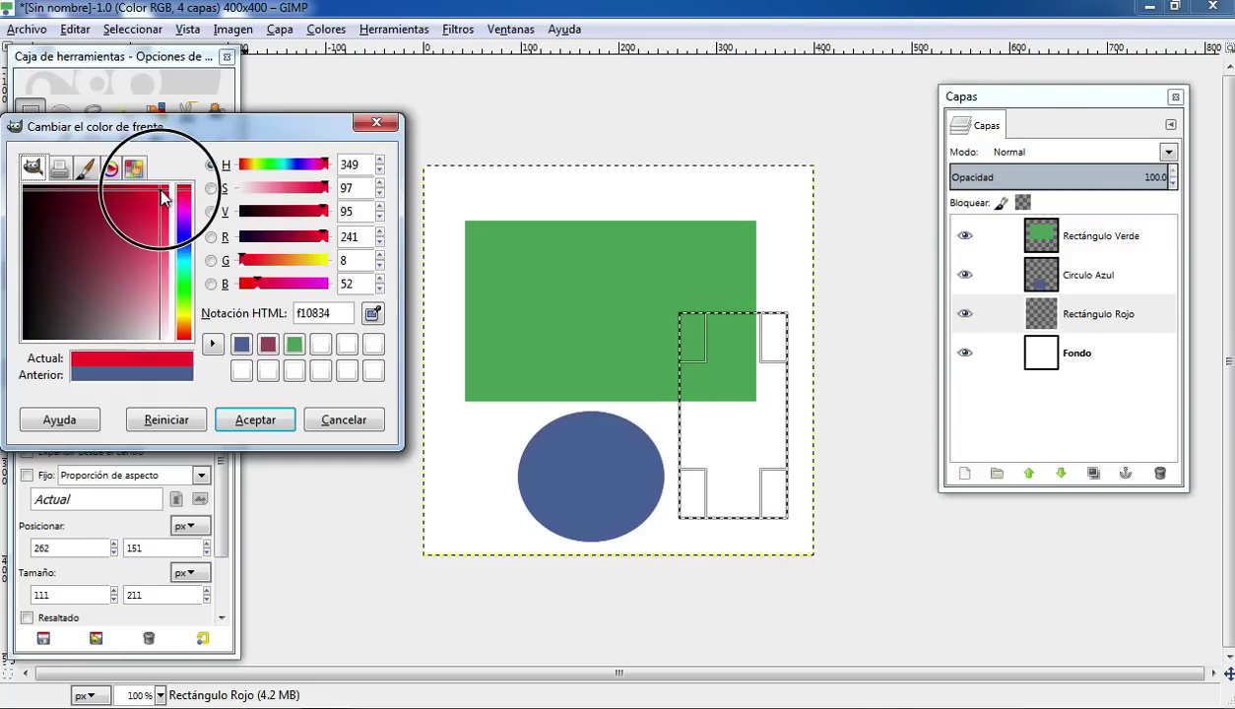
click(249, 416)
click(30, 206)
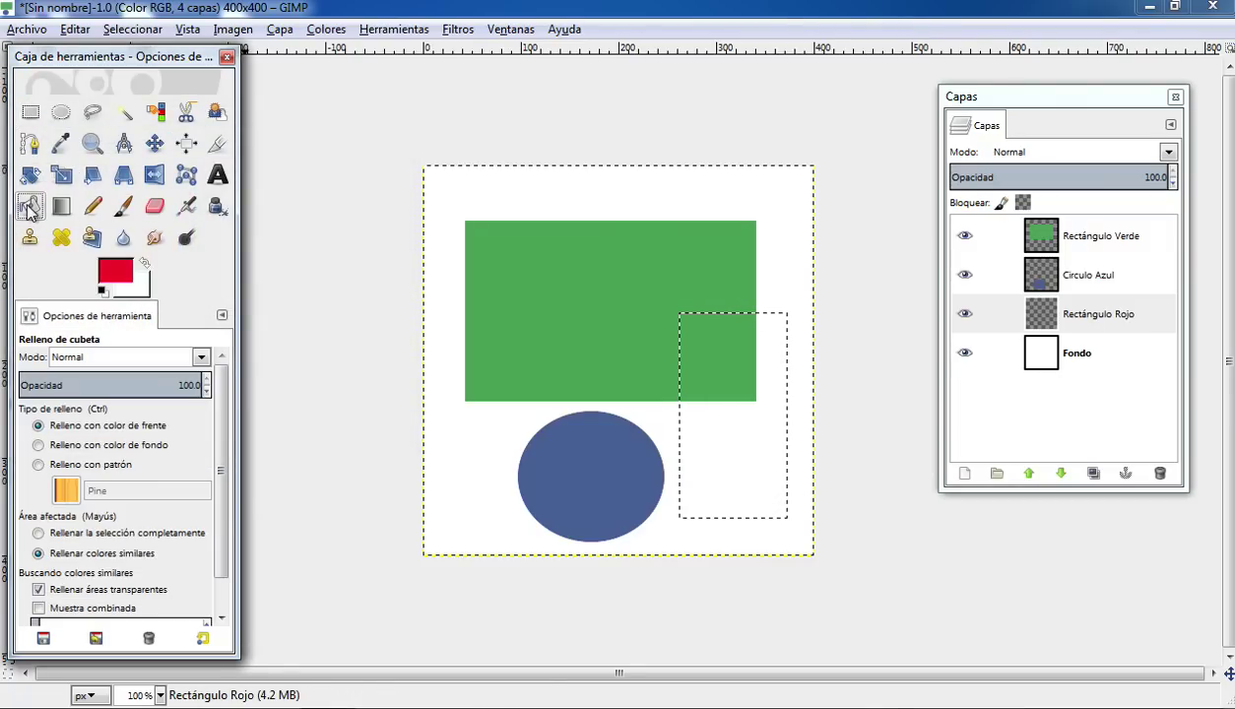
click(733, 359)
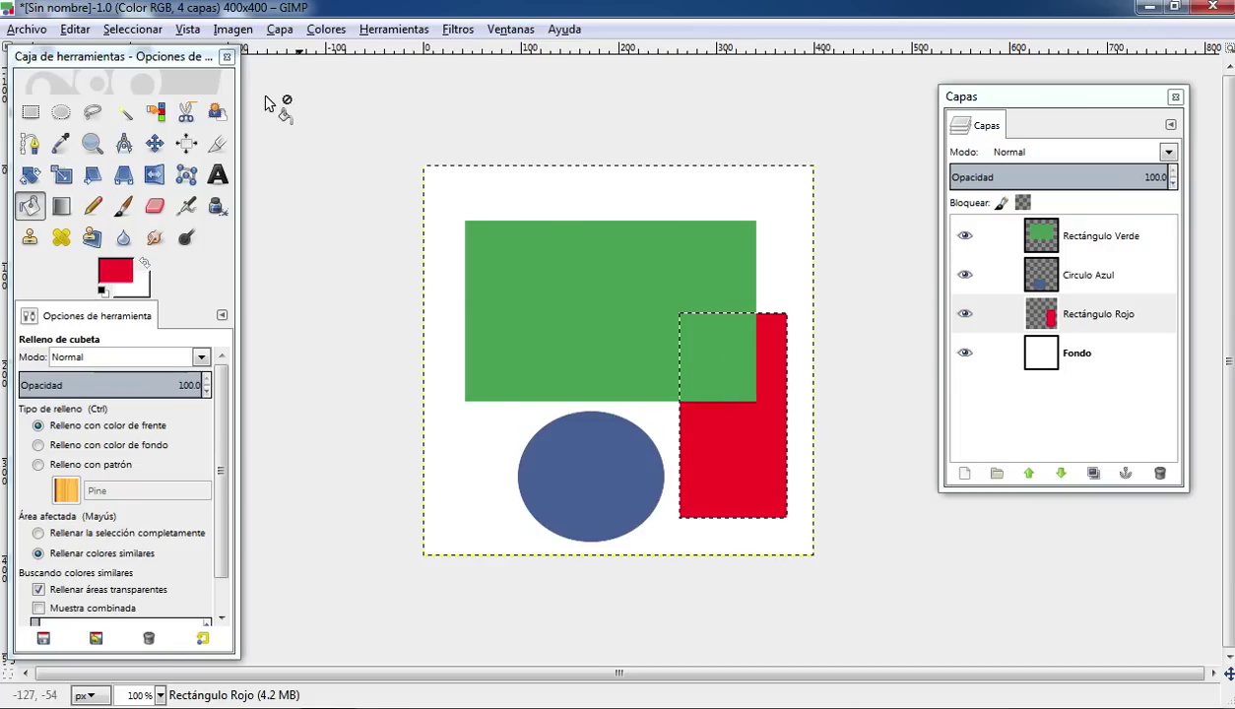
click(130, 29)
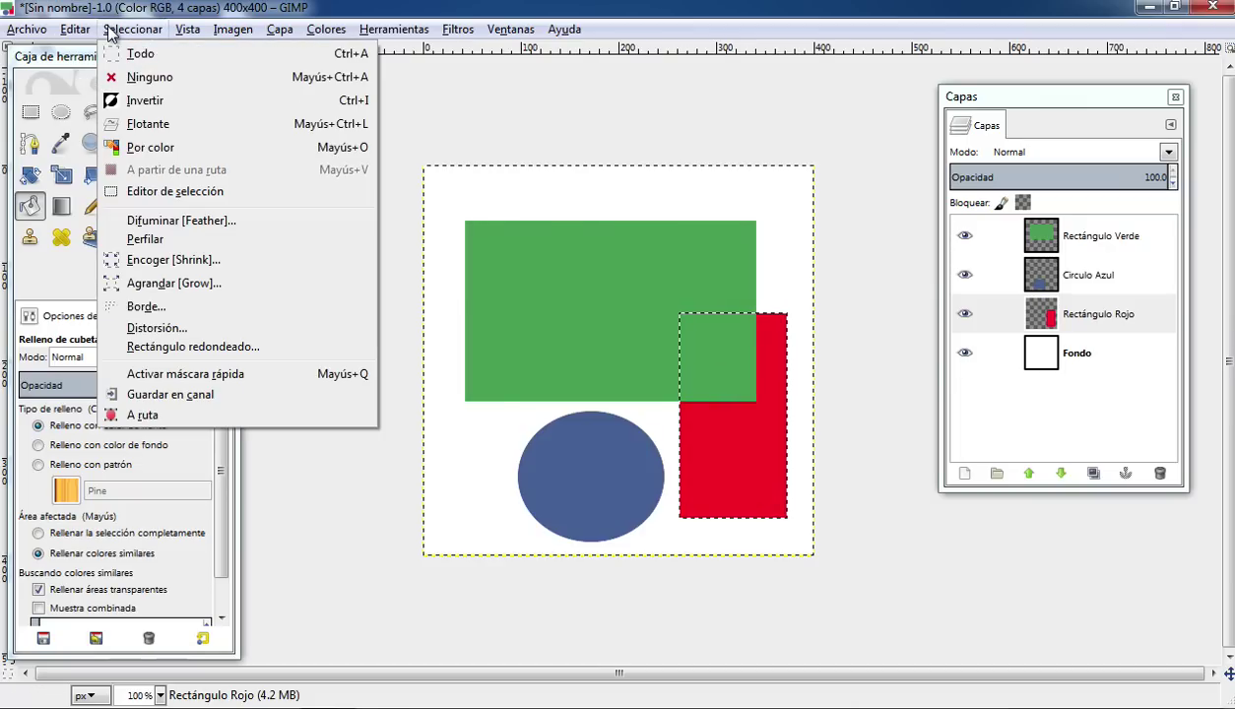
click(152, 78)
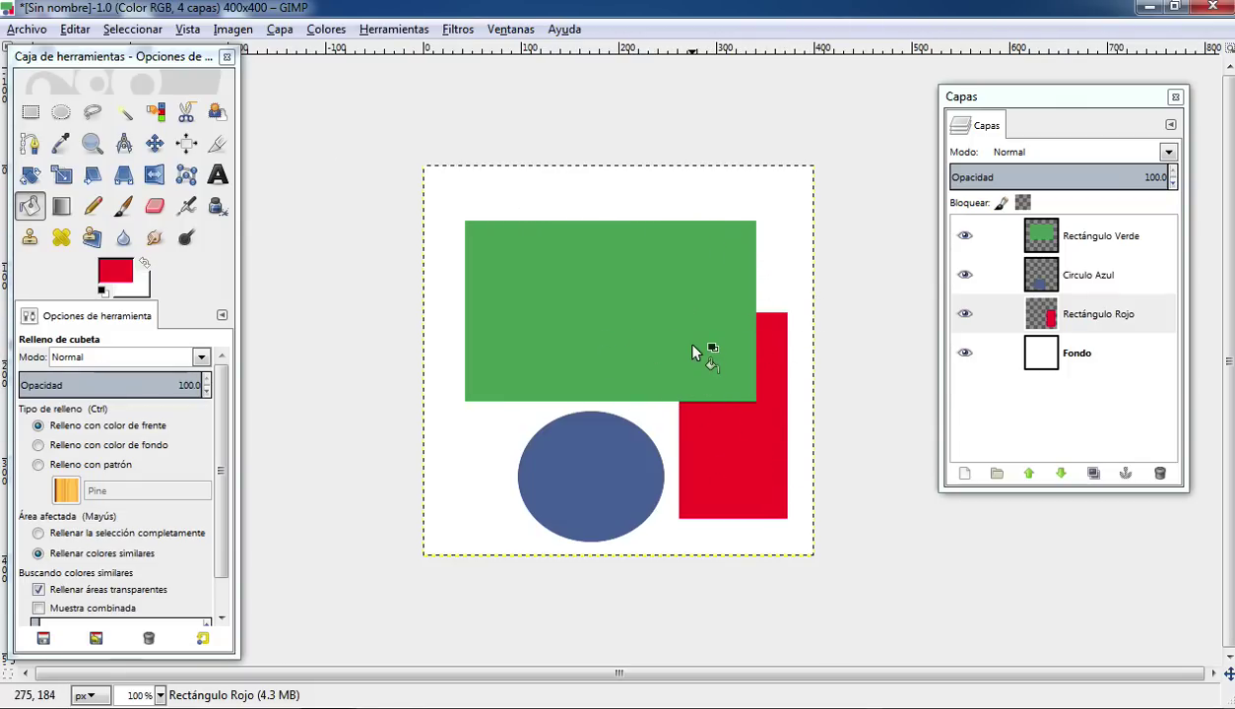
- Select the Rectángulo Verde, Circulo Azul and Rectángulo Rojo layers in turn to compare their stacking order with the shapes on the canvas
click(1124, 241)
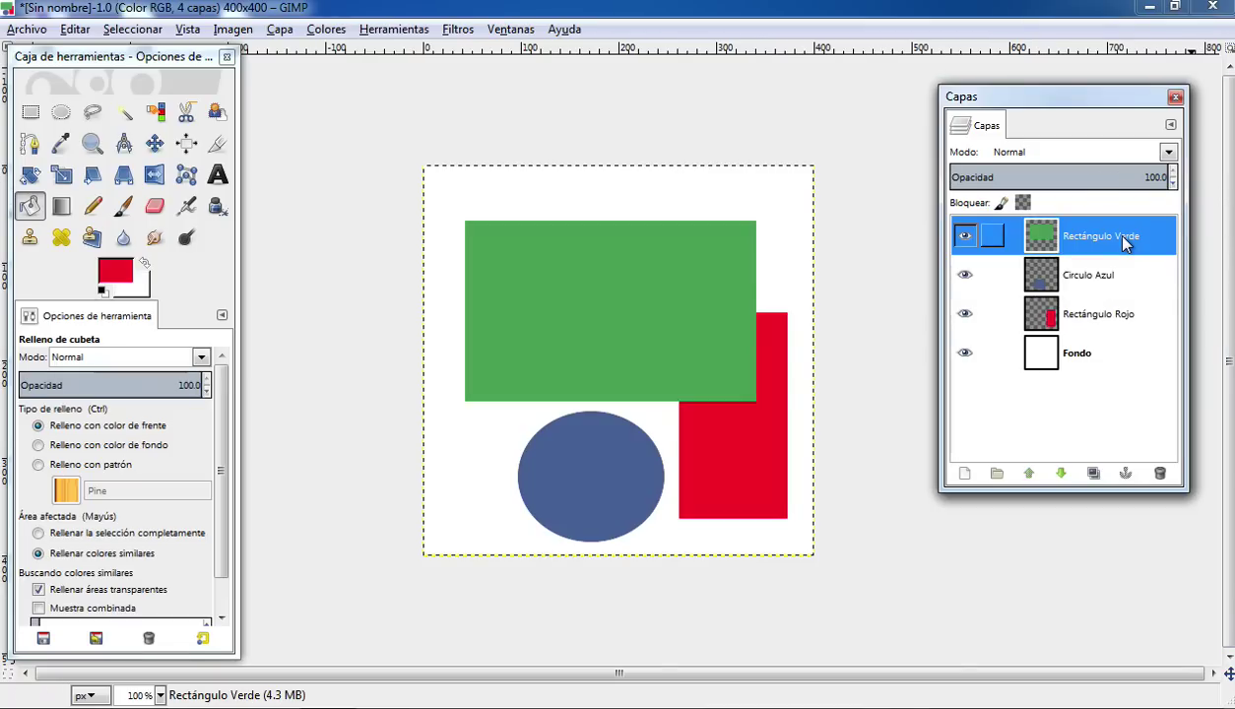
click(1118, 276)
click(1093, 313)
click(1089, 244)
click(1128, 281)
click(1128, 315)
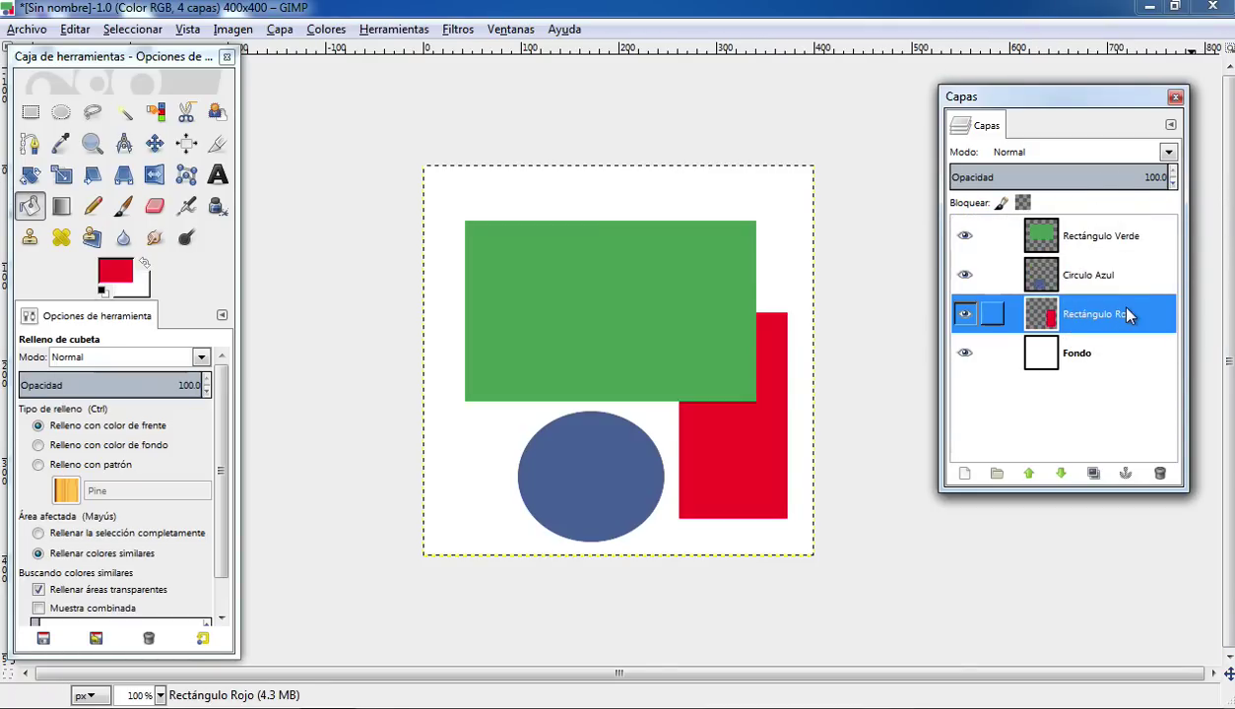
click(1092, 234)
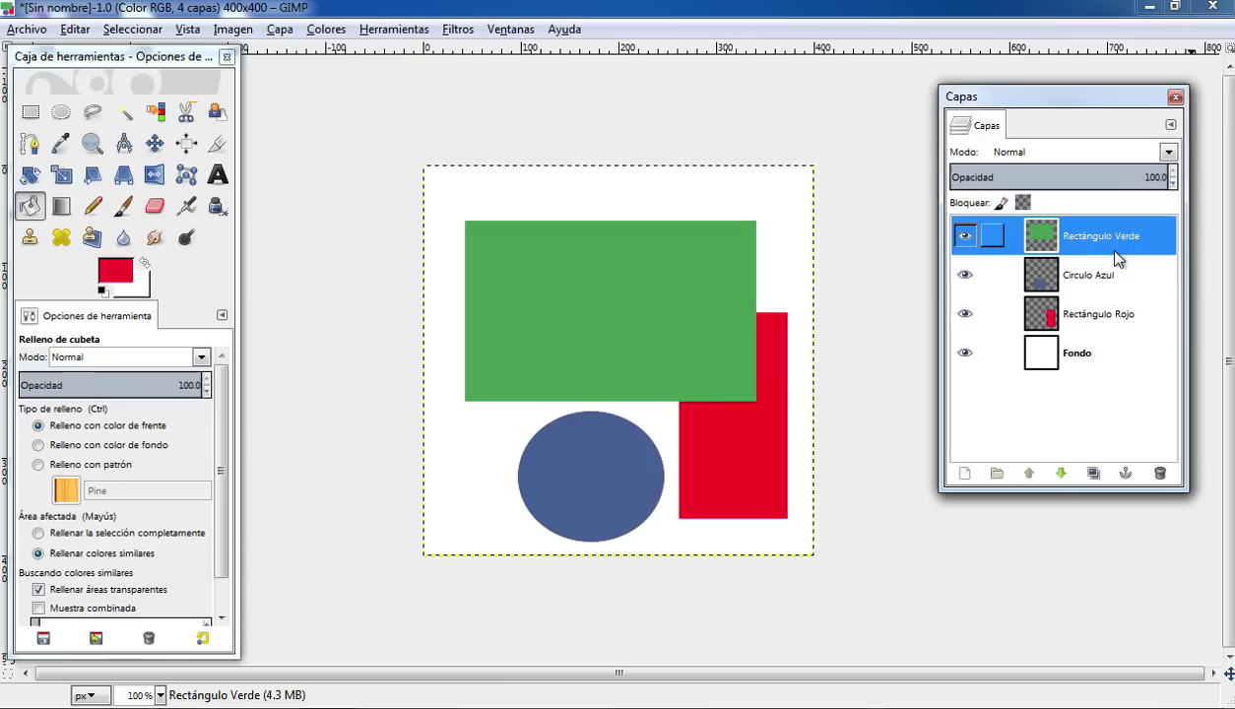
click(1111, 288)
click(1110, 315)
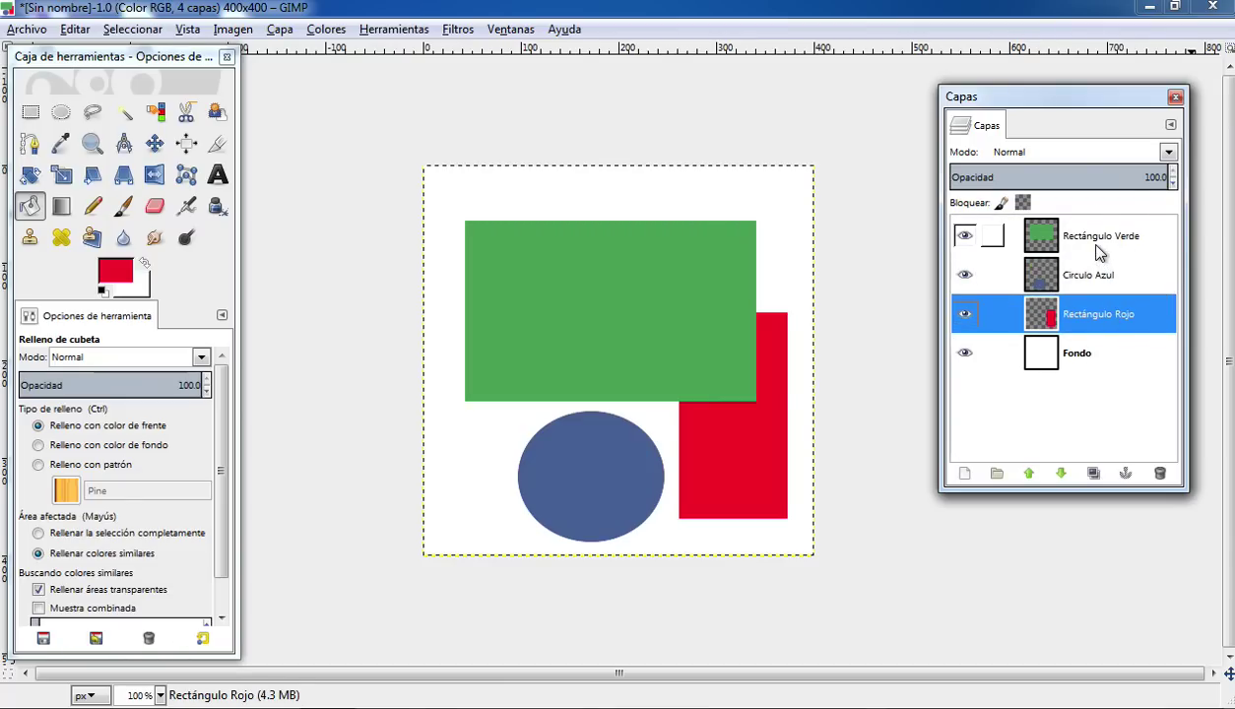
click(1093, 248)
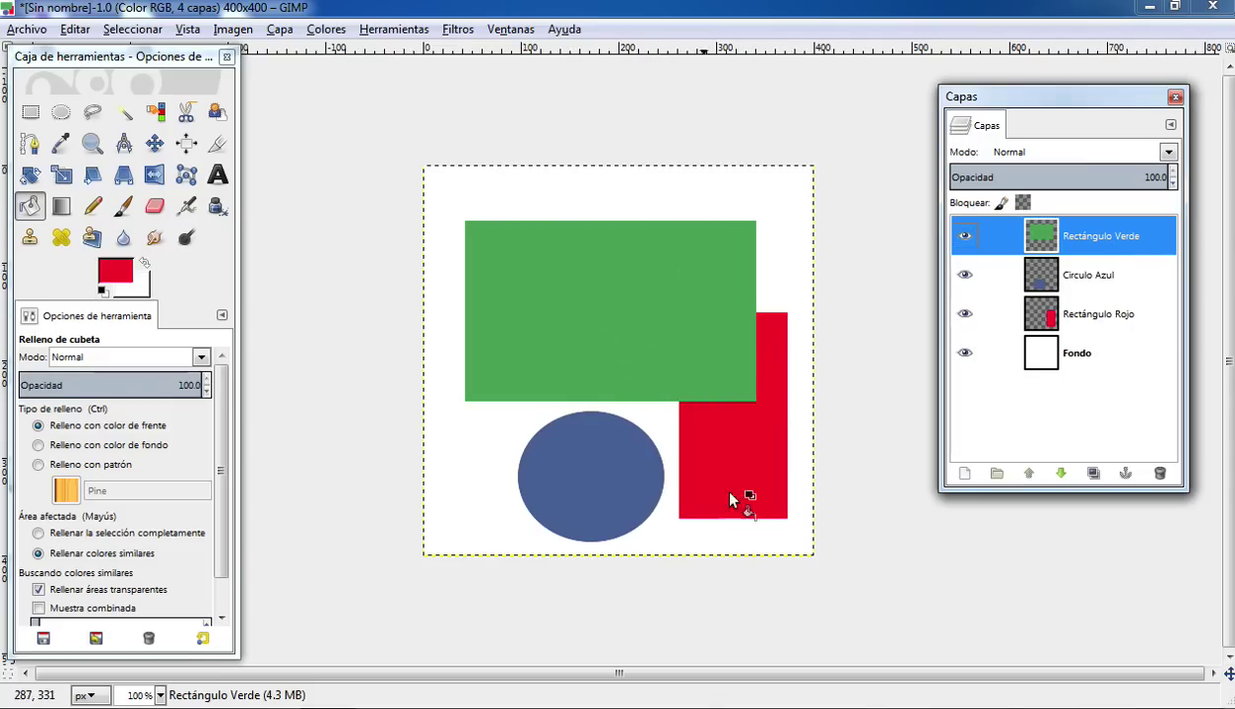
click(1112, 279)
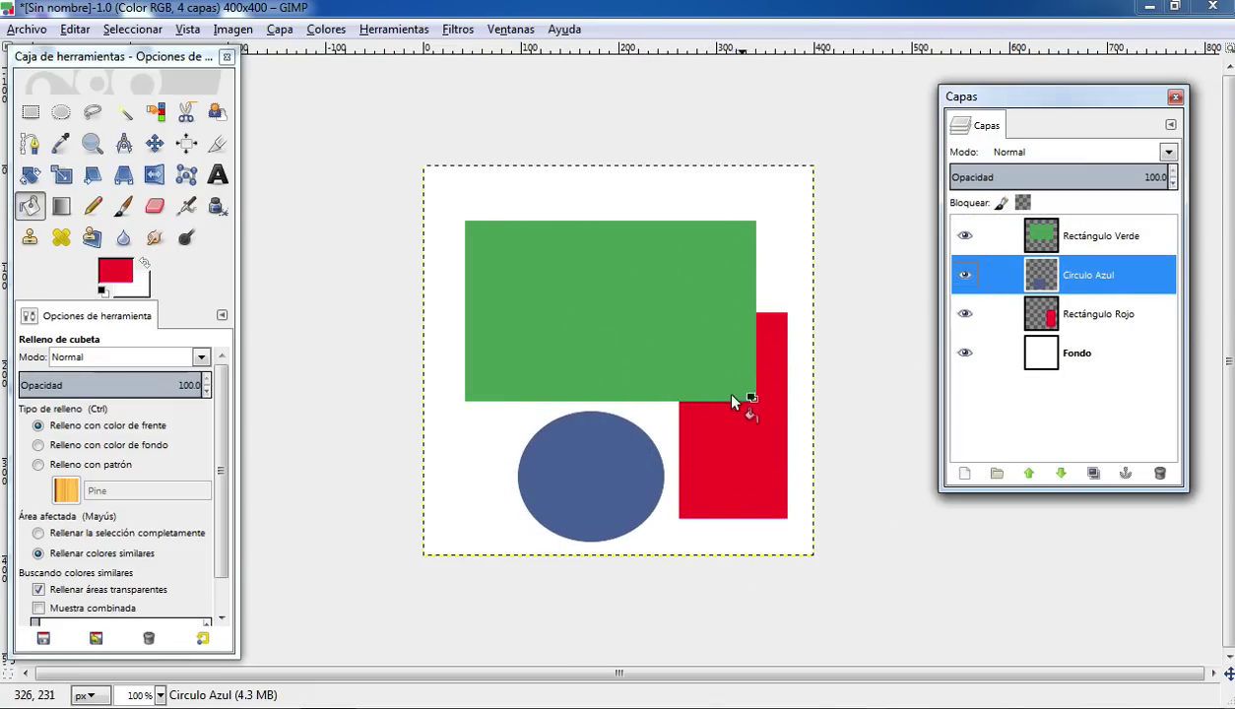
click(1078, 317)
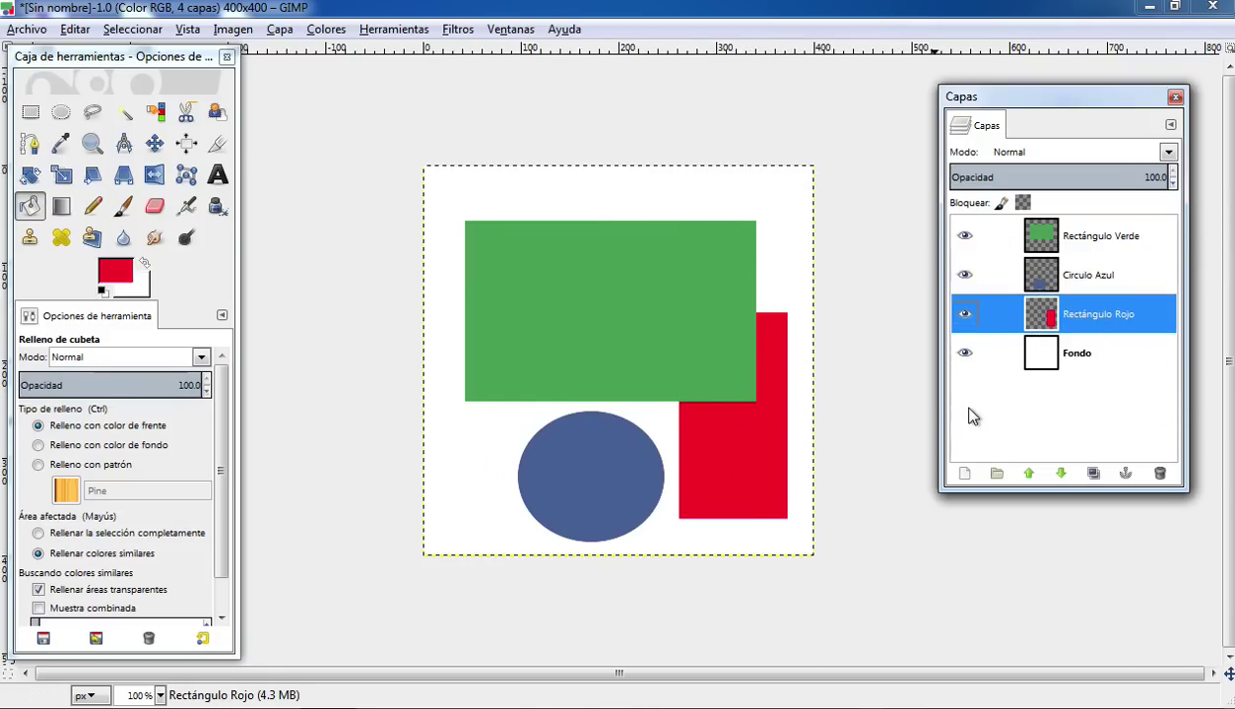
click(1093, 248)
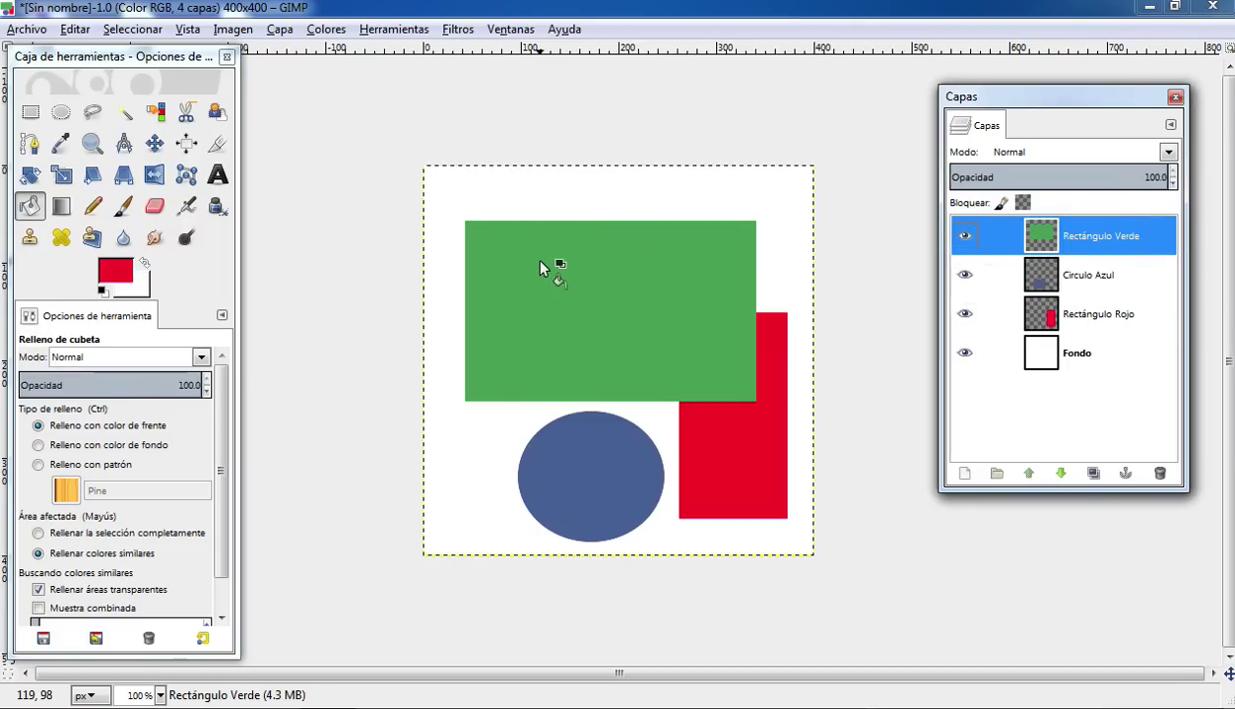
- Move the red rectangle on the Rectángulo Rojo layer up and slightly left, so its upper end sticks out above the green rectangle
click(155, 143)
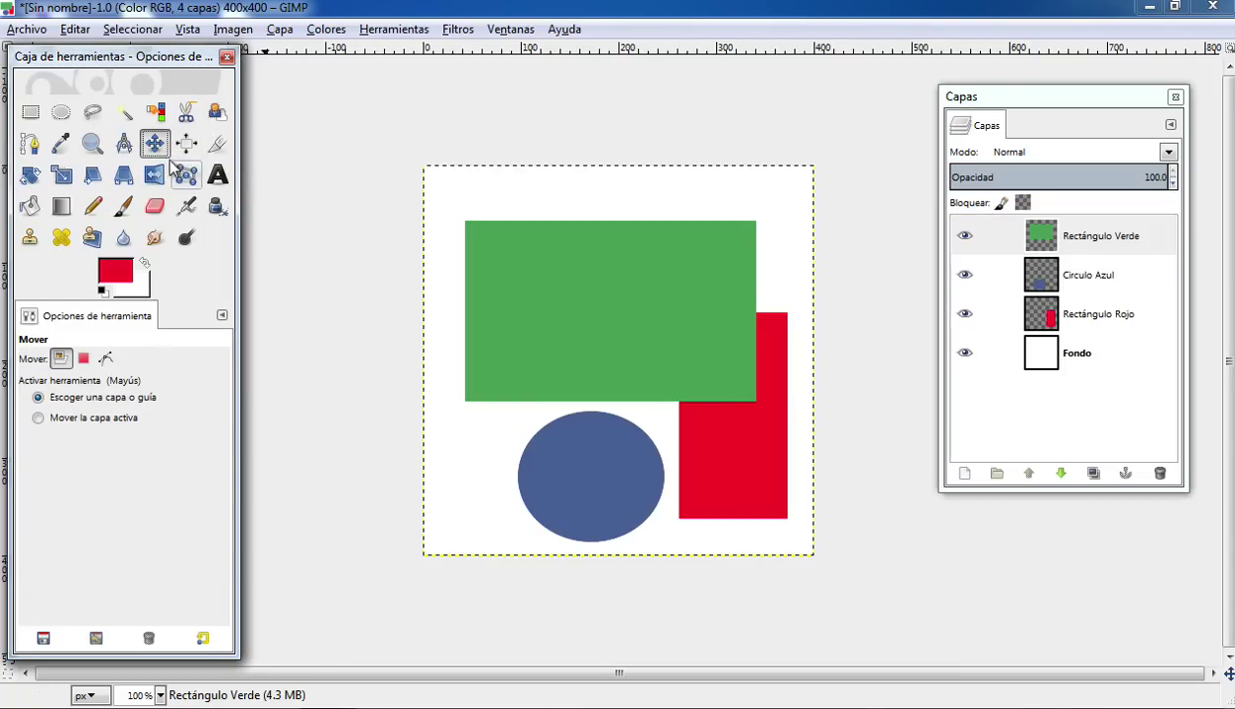
click(1119, 319)
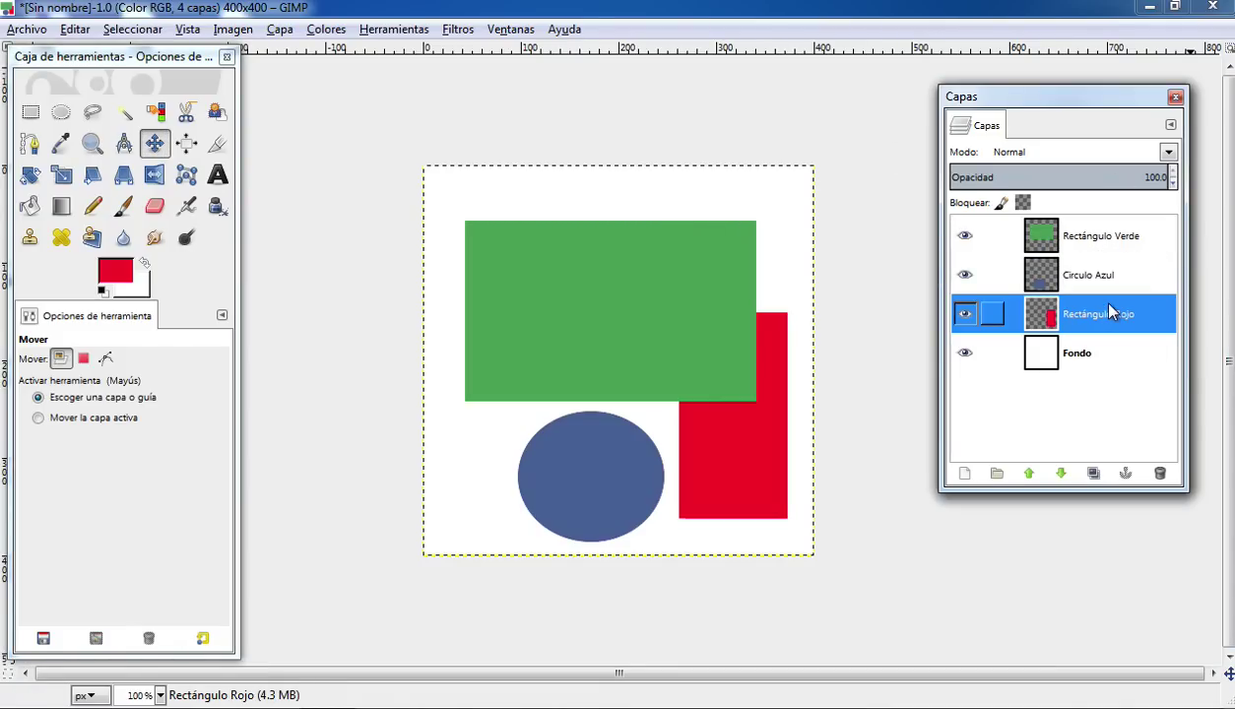
drag(764, 466, 726, 322)
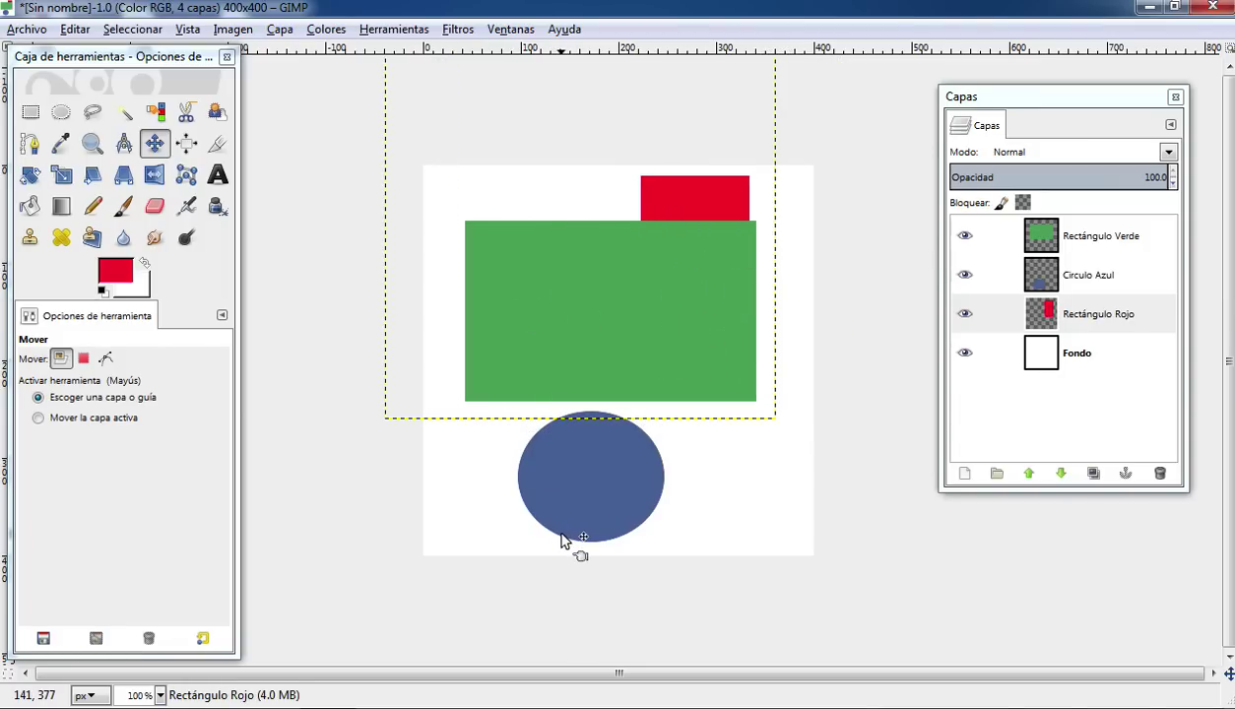
- Move the green rectangle down and slightly right, and move the blue circle to the image's lower-right corner
click(1093, 239)
drag(635, 252, 649, 328)
click(1056, 281)
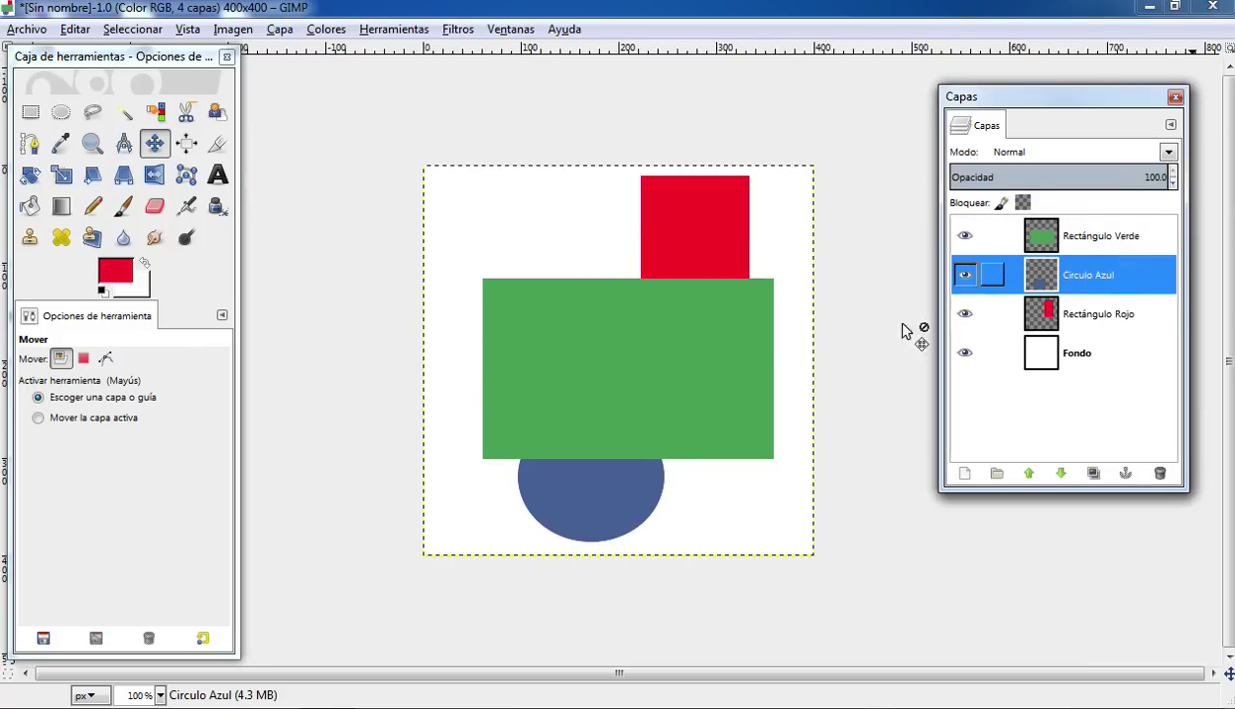
drag(598, 513, 739, 517)
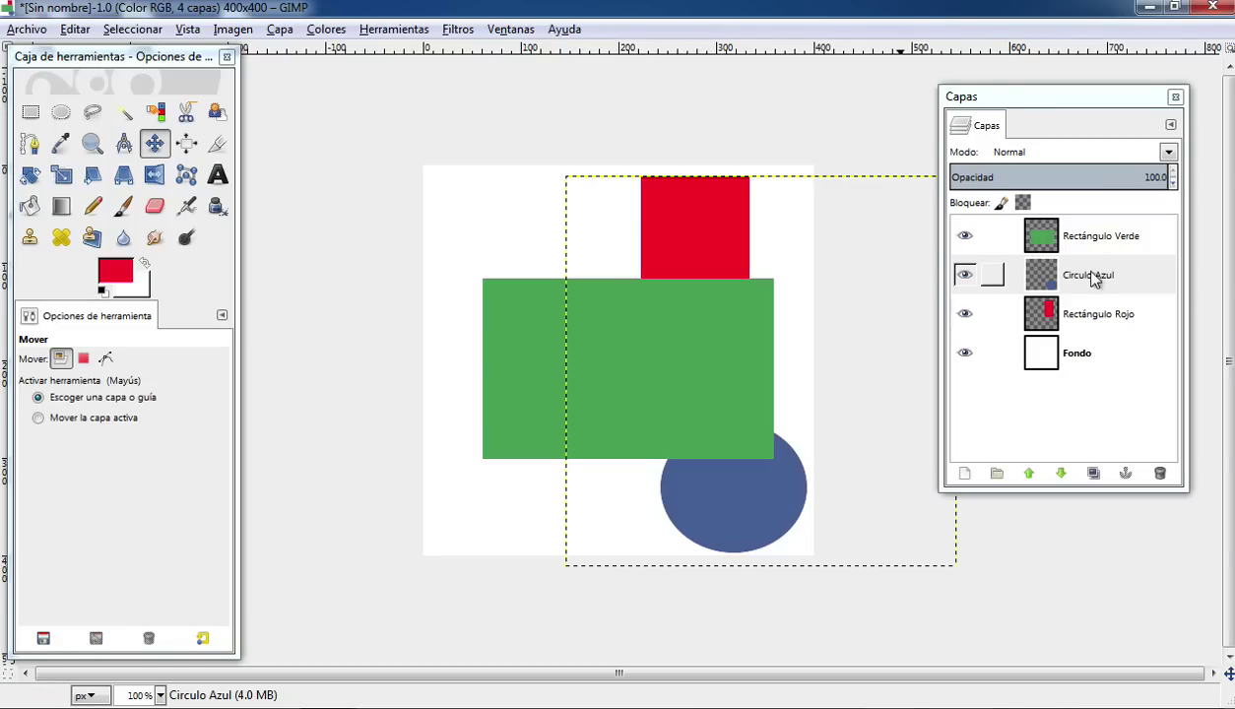
- Move the green rectangle to the image's upper-right corner and the red rectangle to its lower-left corner
click(1093, 236)
drag(712, 337, 658, 228)
click(1113, 317)
drag(742, 276, 545, 422)
drag(591, 278, 663, 283)
click(1149, 330)
drag(522, 412, 504, 444)
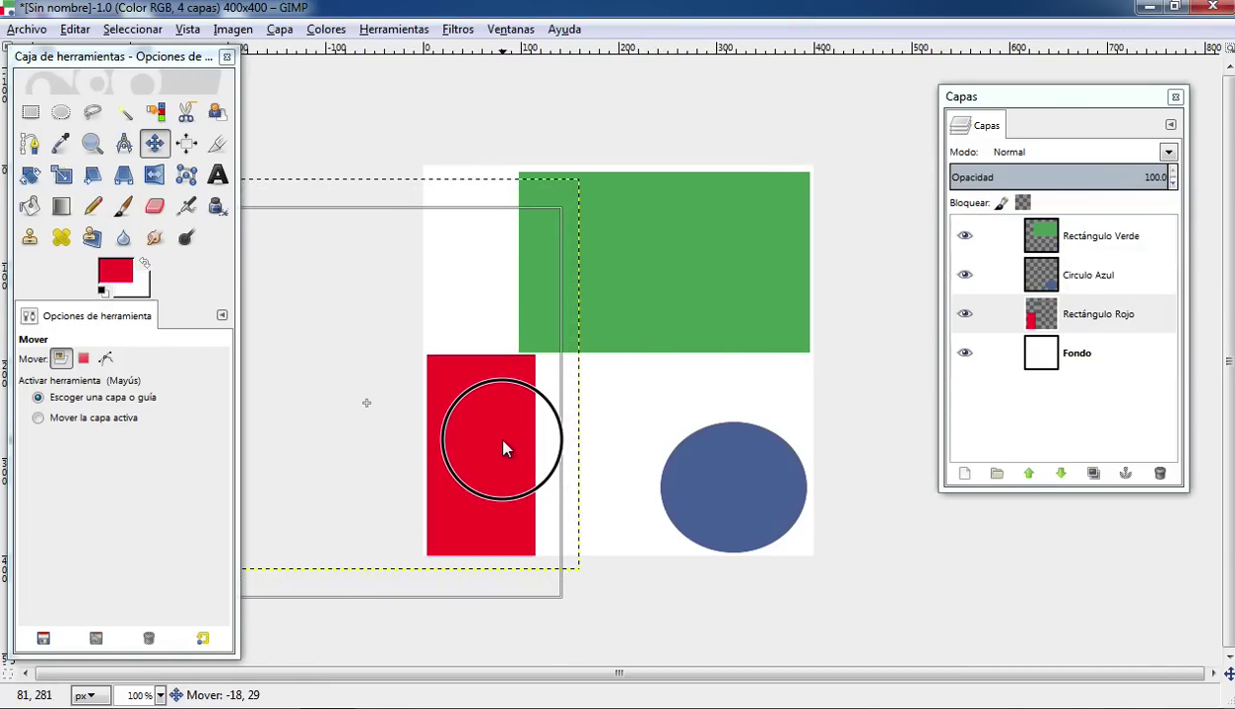
click(640, 404)
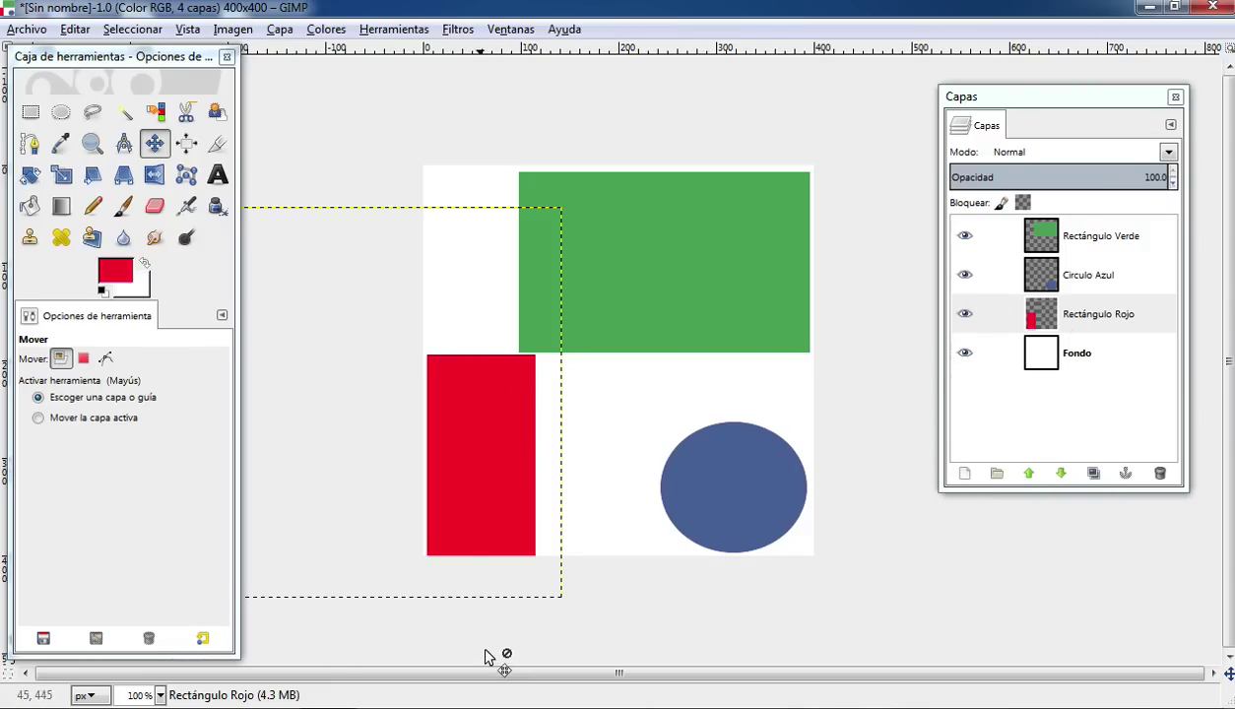
- Move the red rectangle partly off the canvas at the lower-left corner and back in, overlapping the green rectangle's lower-left corner
click(1083, 317)
drag(508, 431, 449, 486)
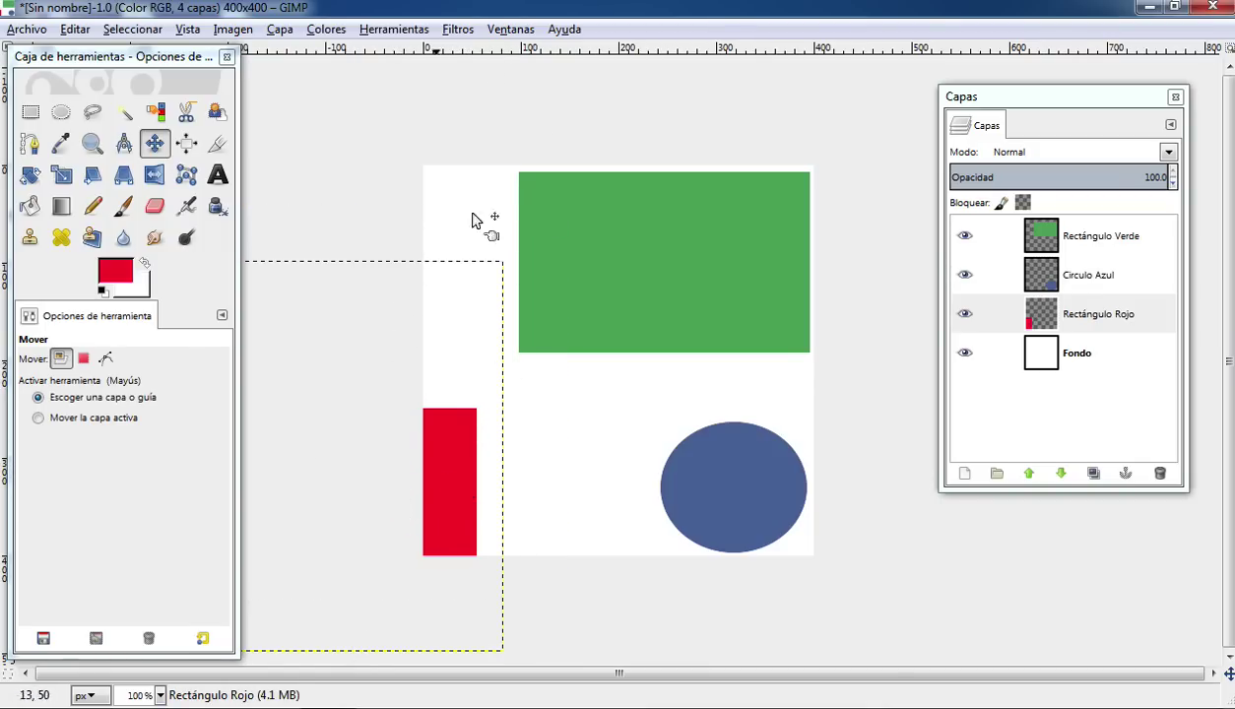
drag(433, 510, 517, 422)
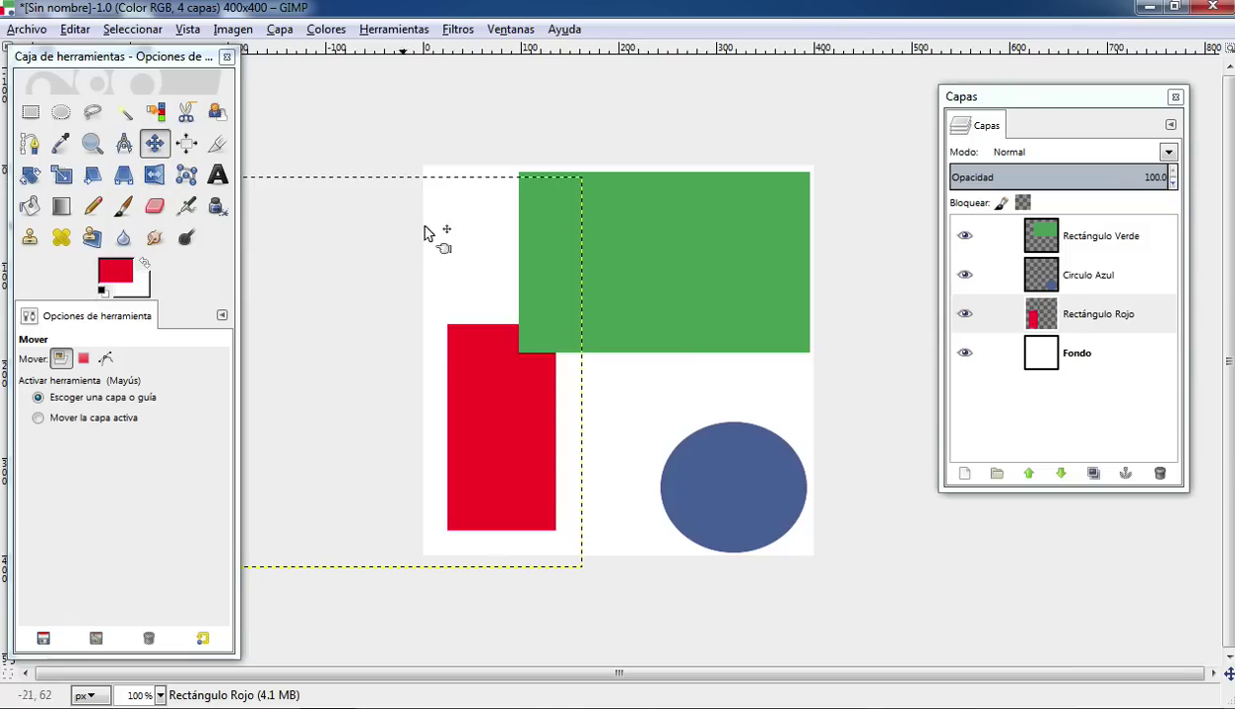
- Scale the Rectángulo Verde layer to 358 x 314 px and move the smaller rectangle back inside the image's upper-right corner
click(1088, 233)
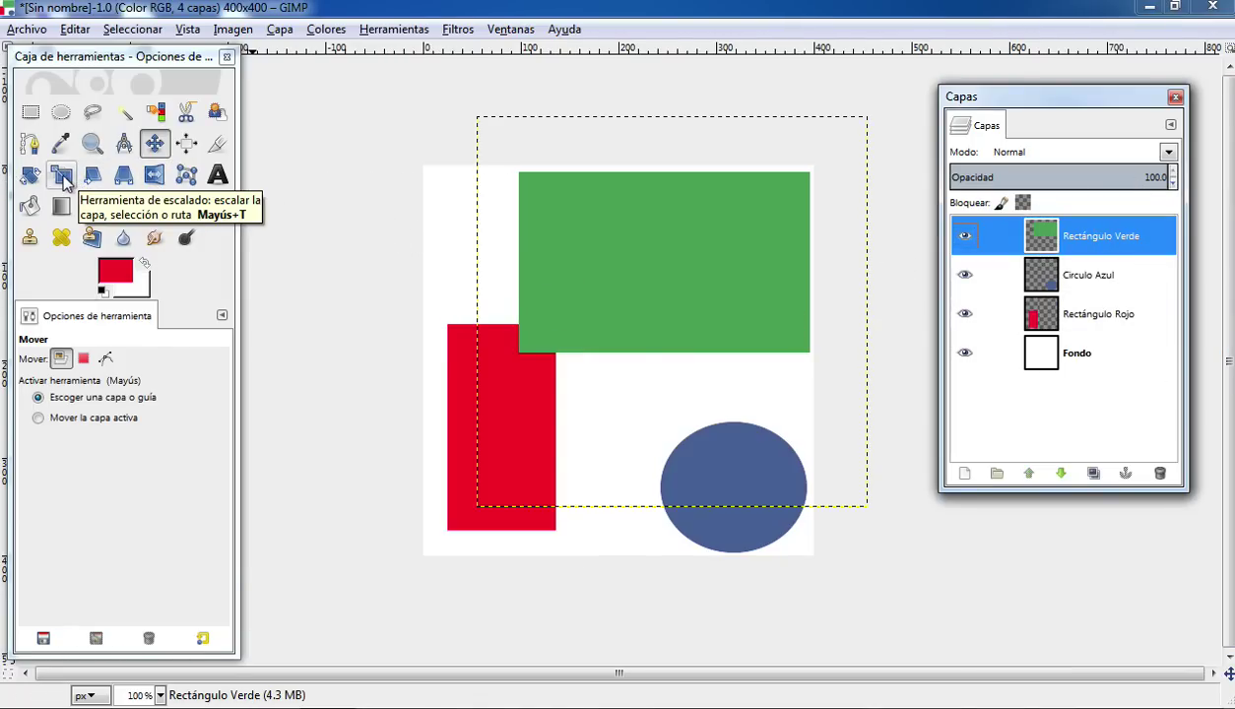
click(62, 177)
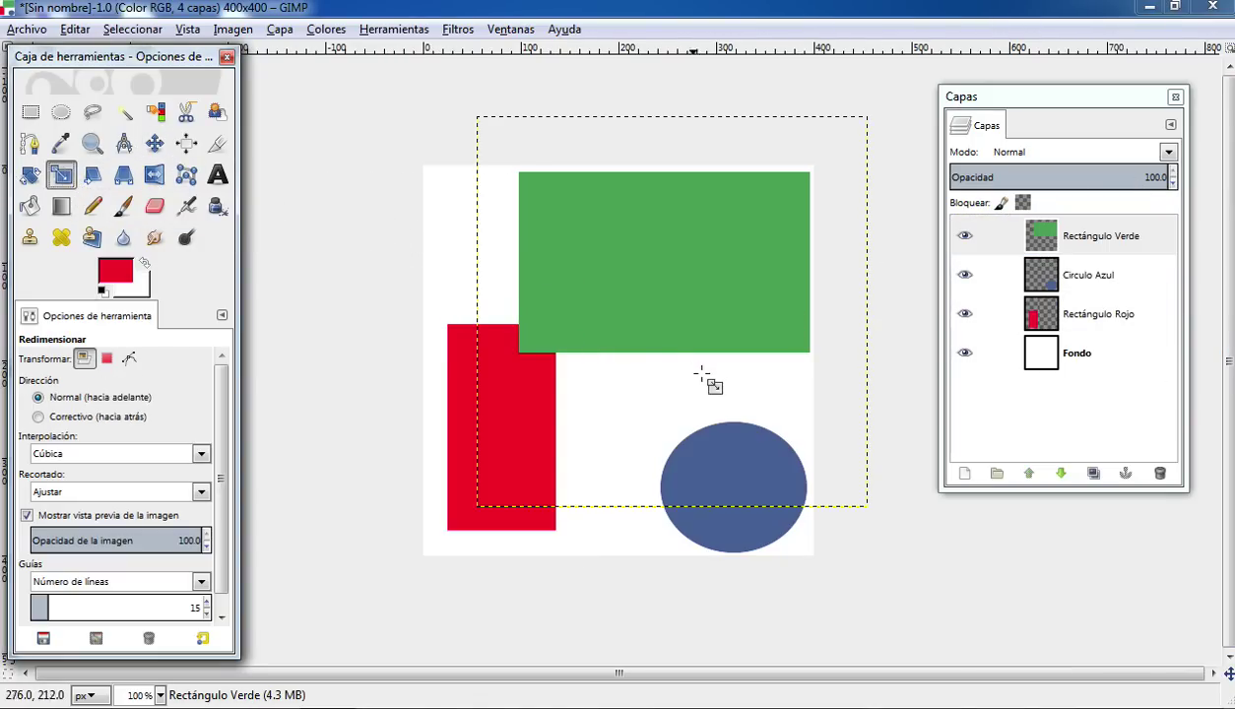
drag(803, 351, 953, 464)
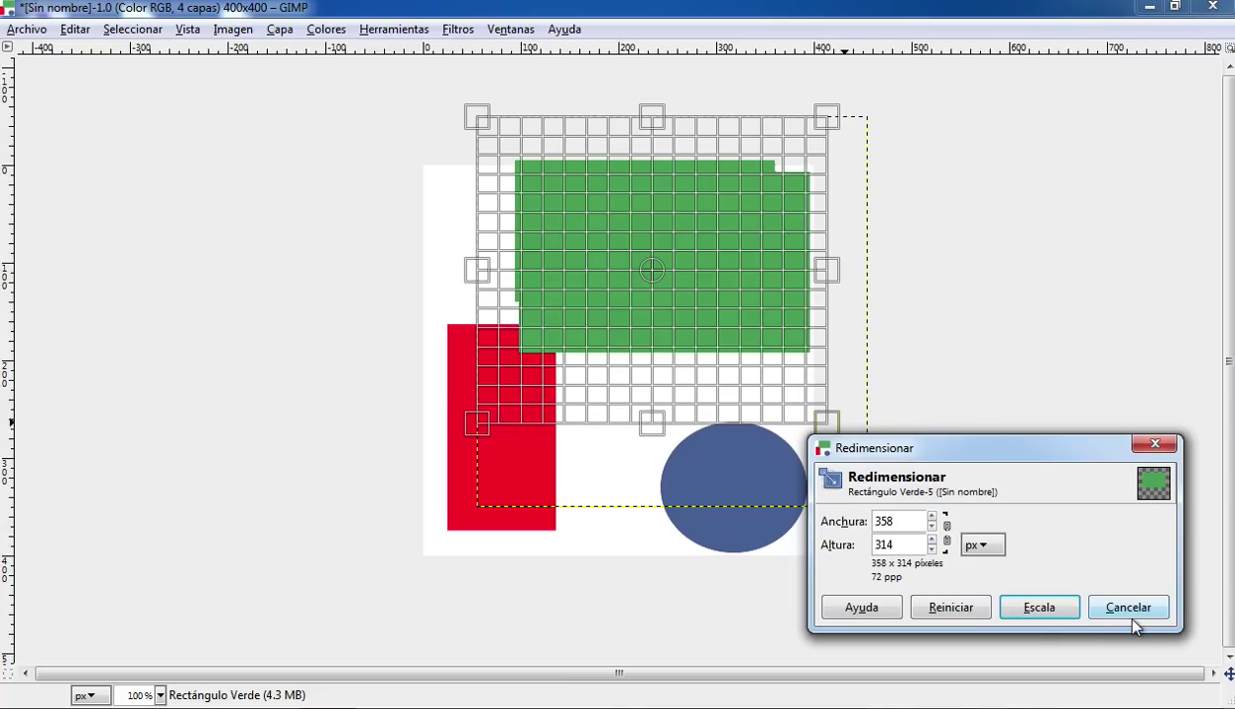
click(1068, 611)
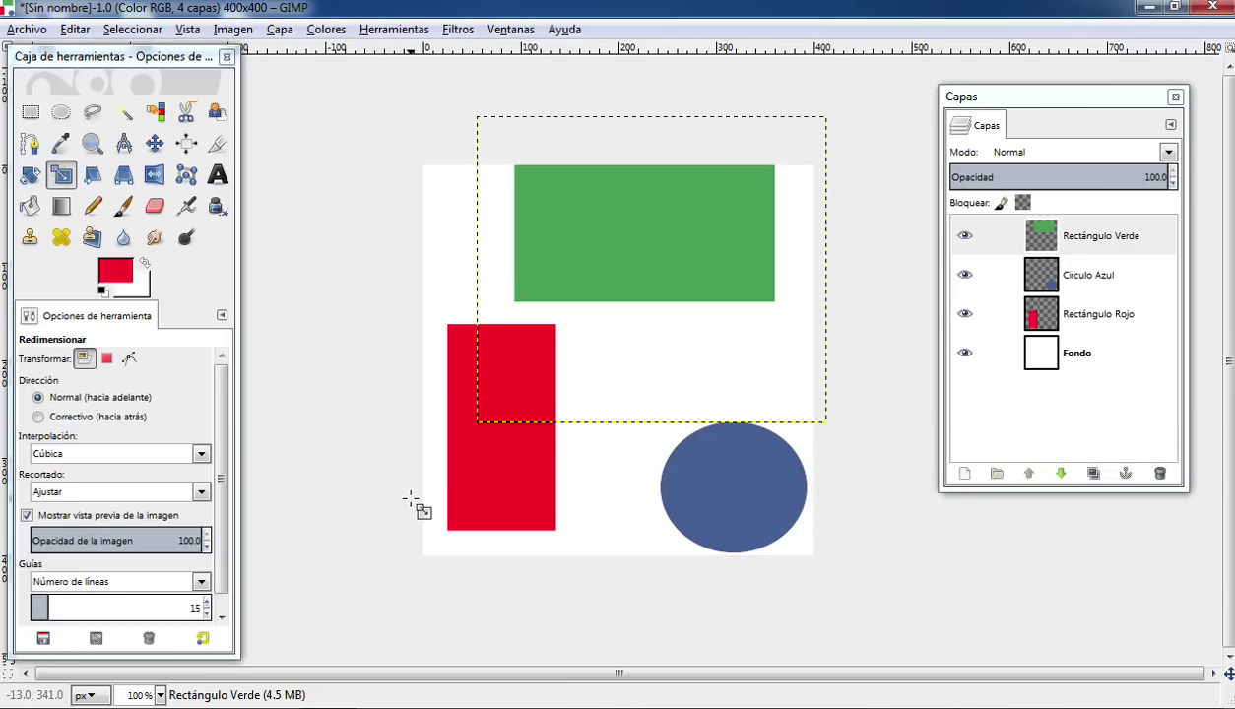
click(155, 143)
drag(613, 250, 649, 263)
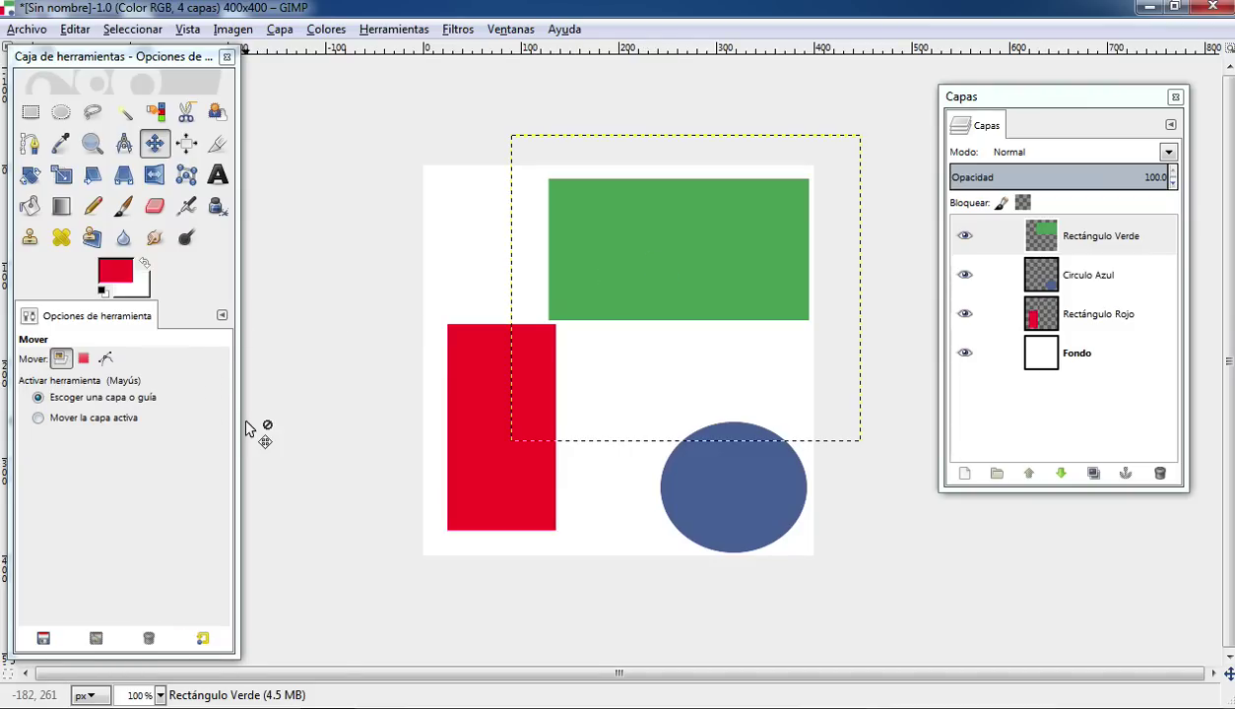
- Scale the Circulo Azul layer to 570 x 519 px and place the circle below the green rectangle, right of the red one
click(1107, 284)
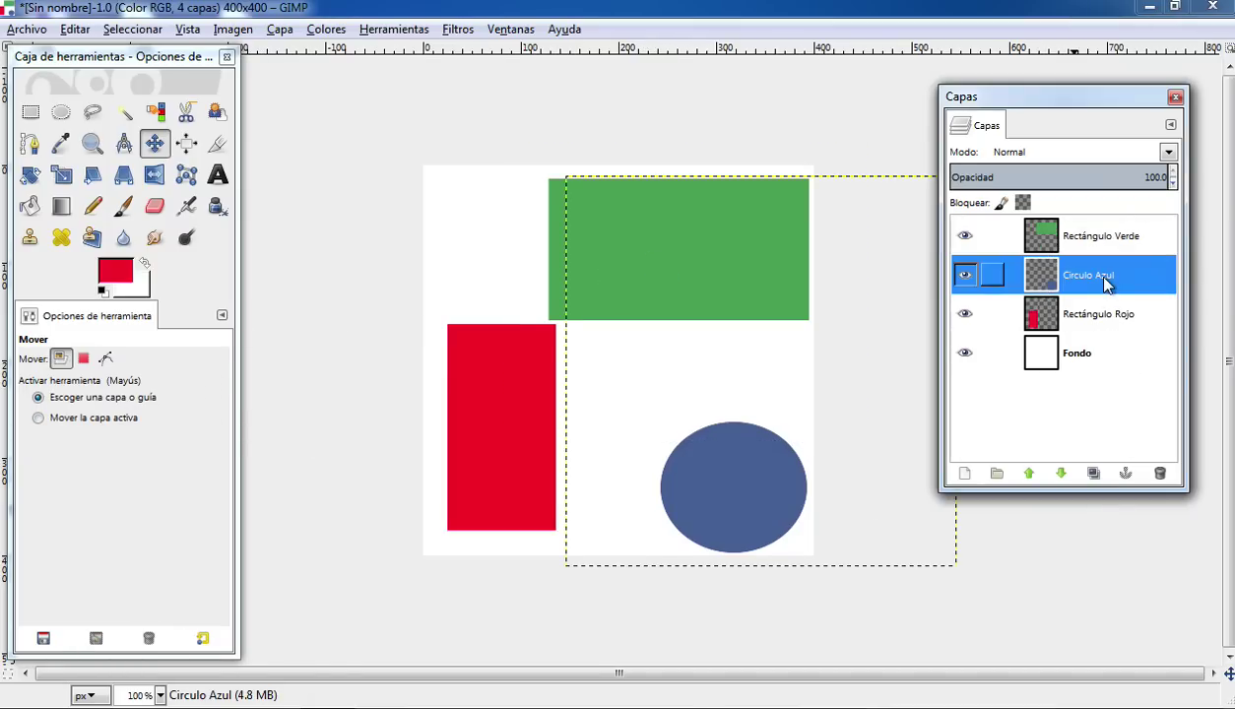
mouse_move(719, 485)
mouse_down()
mouse_move(707, 459)
mouse_move(712, 471)
mouse_up()
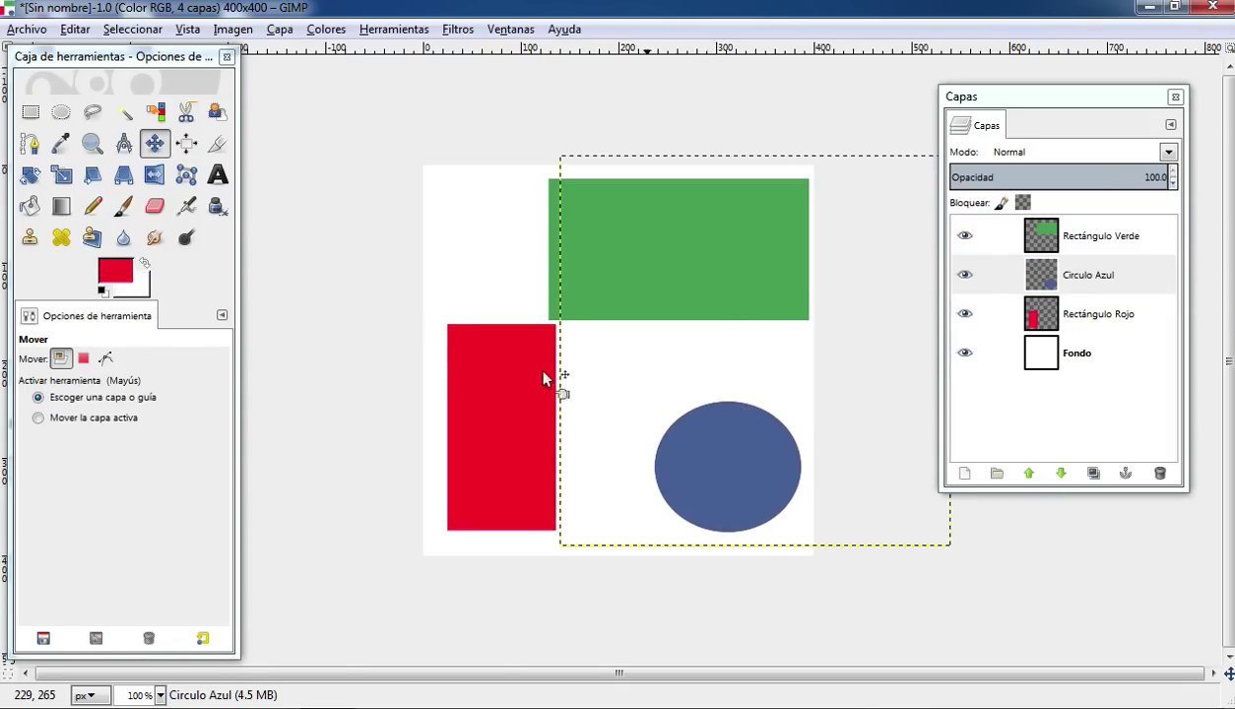
click(58, 176)
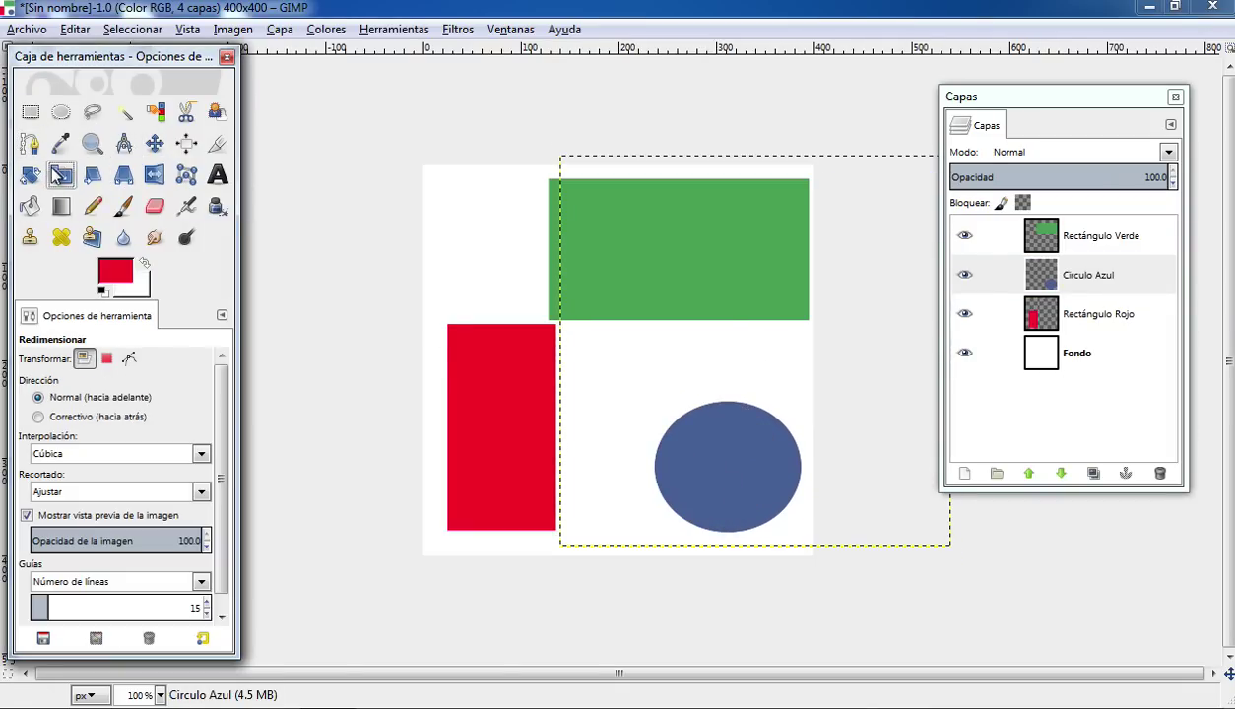
drag(676, 441, 504, 546)
click(1037, 608)
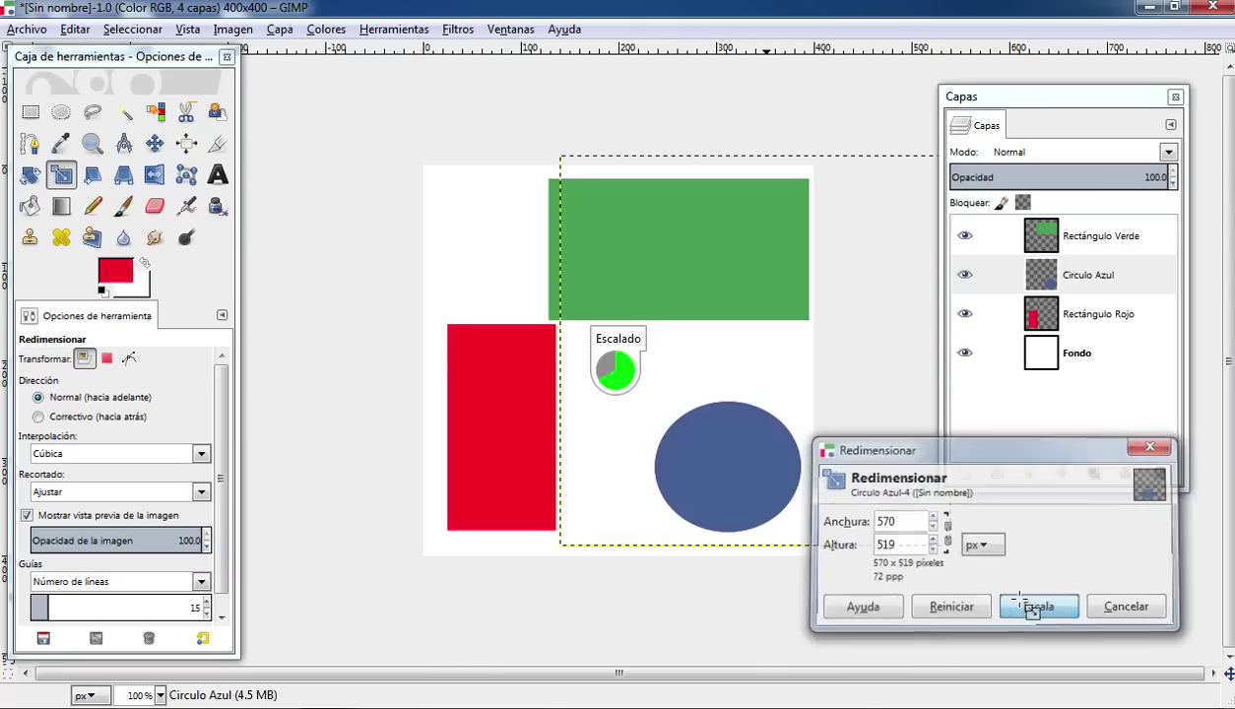
click(153, 144)
drag(666, 518, 714, 404)
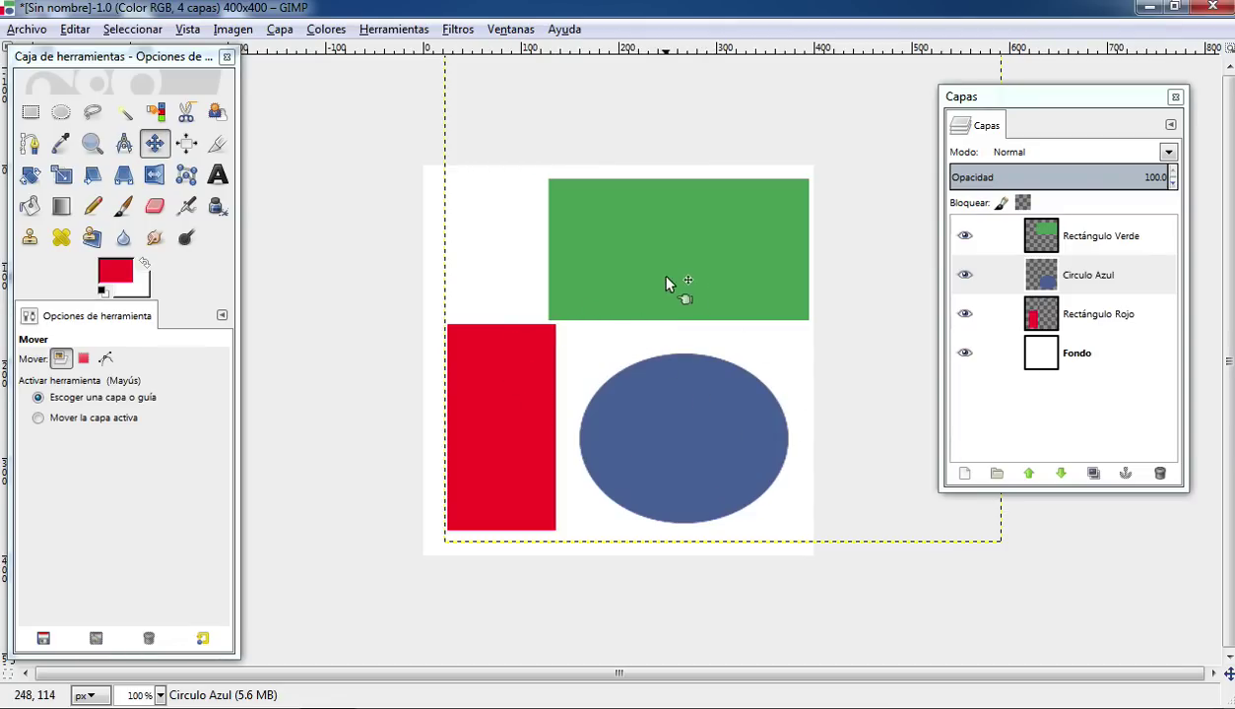
- Select the Rectángulo Verde, Circulo Azul and Rectángulo Rojo layers in turn to examine which shape each one holds
click(1070, 248)
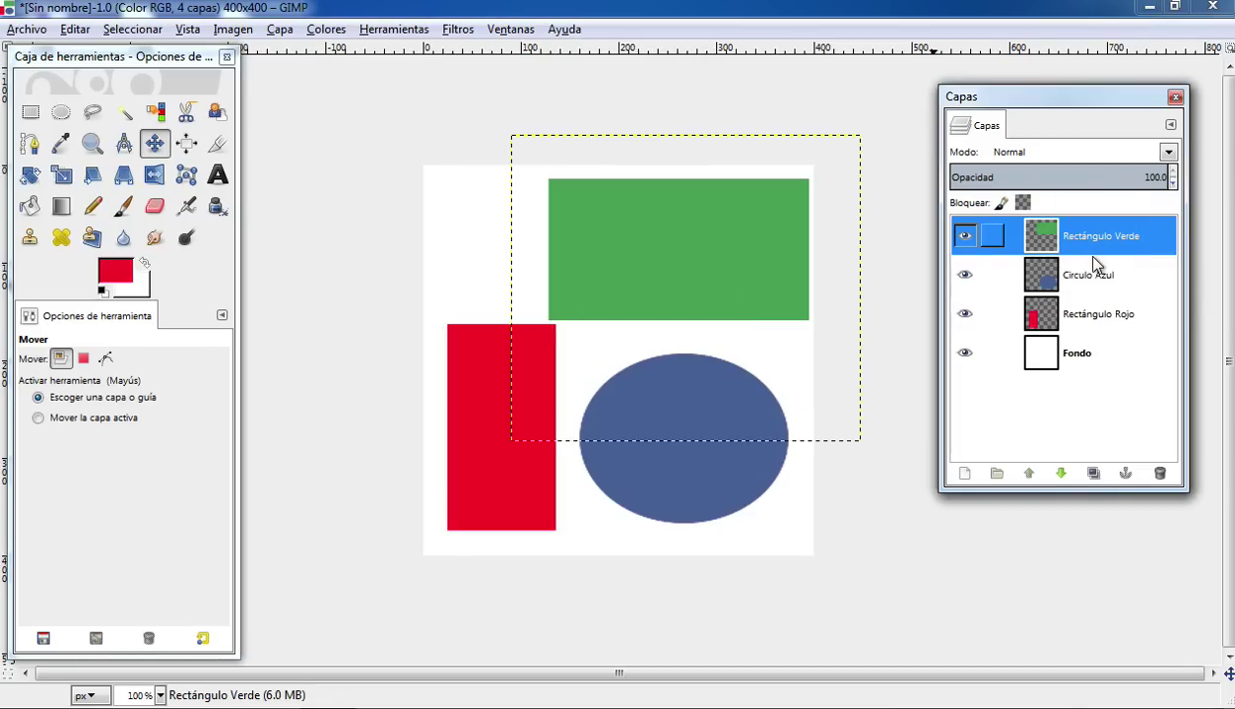
click(1094, 275)
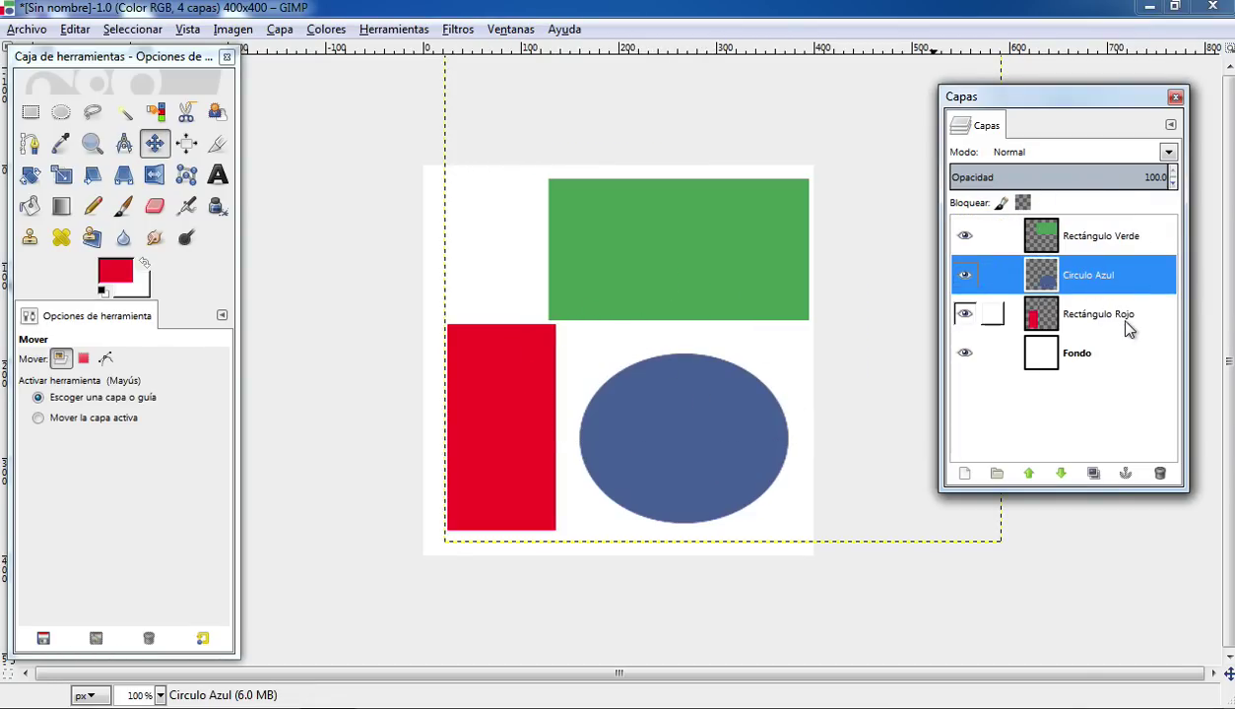
click(1130, 321)
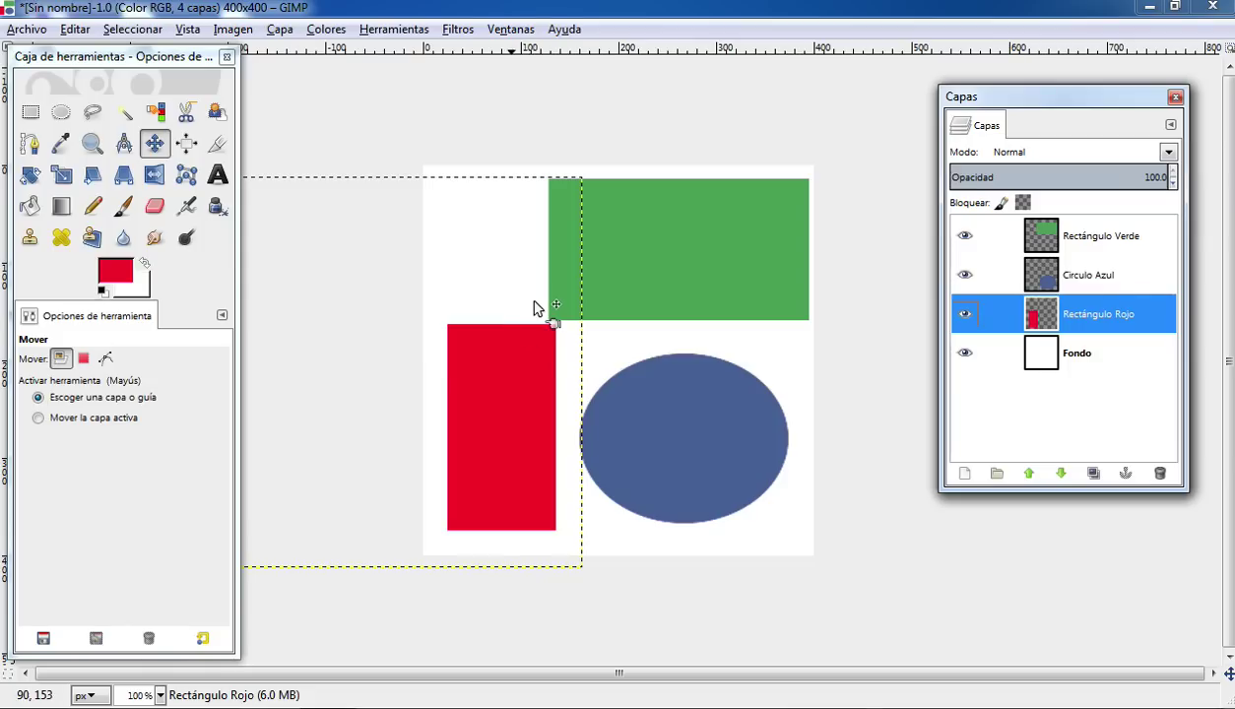
- Move the green rectangle, blue circle and red rectangle over one another near the image's center so that all three overlap
click(144, 143)
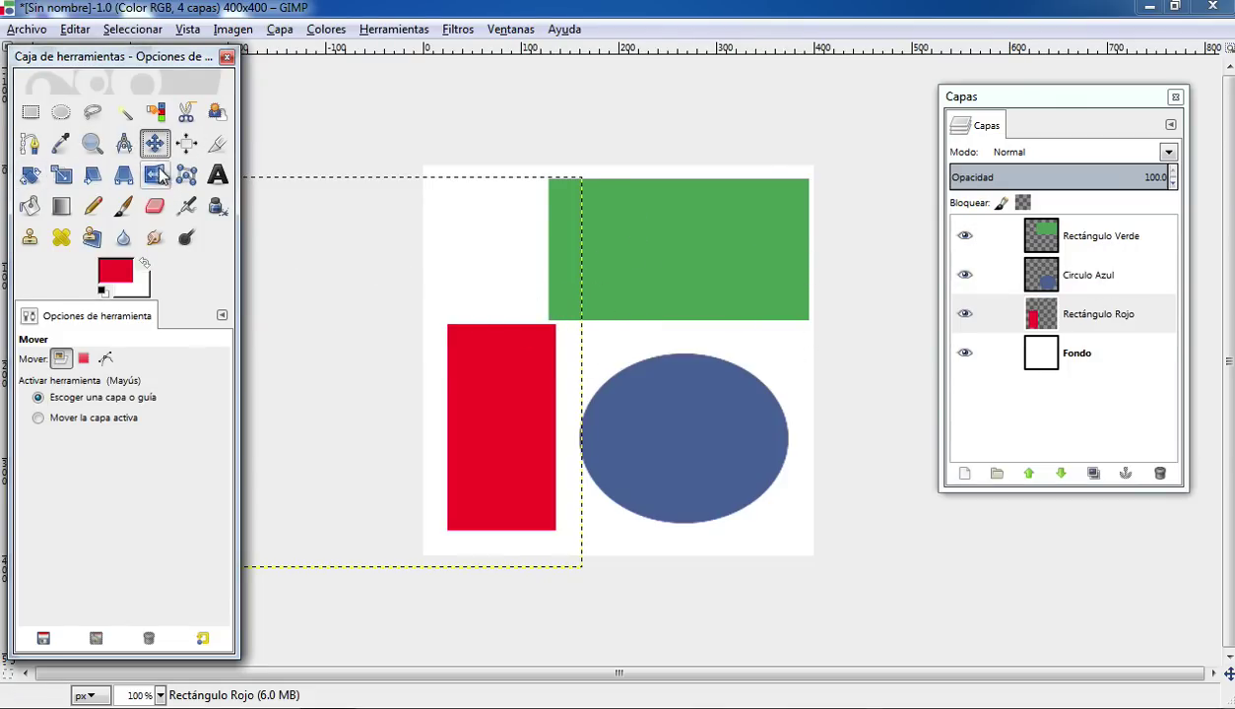
drag(652, 236, 593, 362)
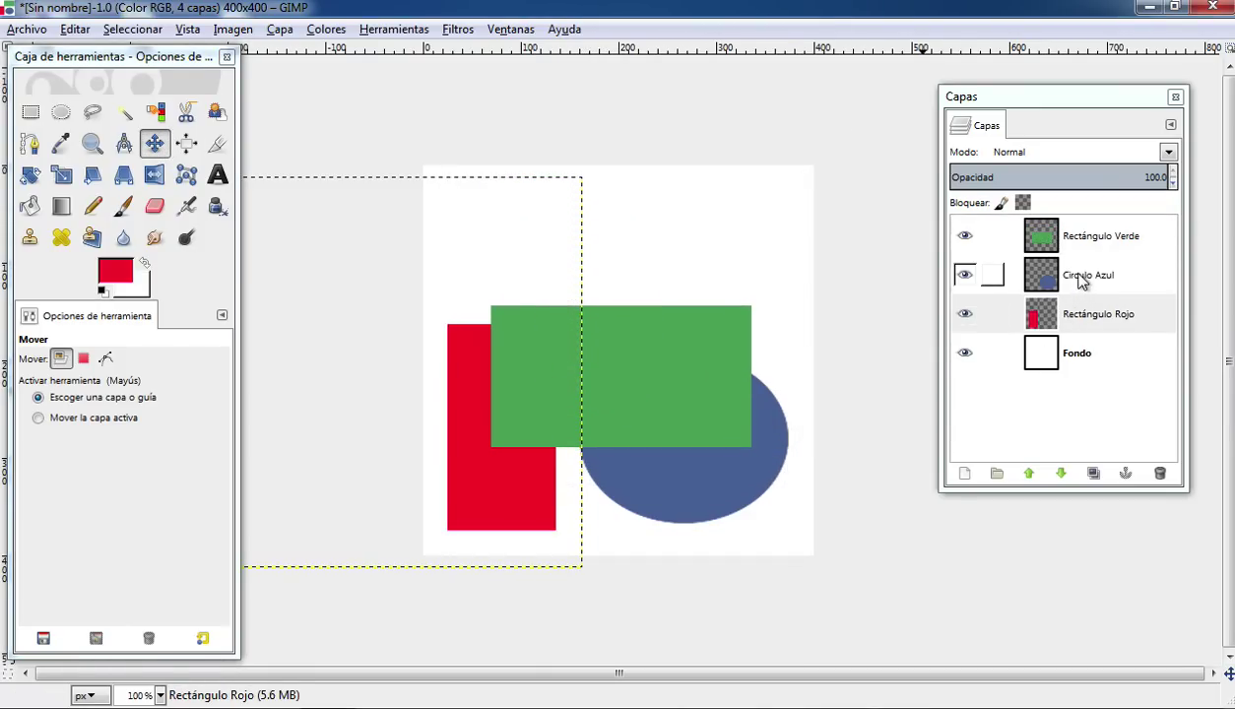
click(1071, 277)
drag(676, 496, 631, 438)
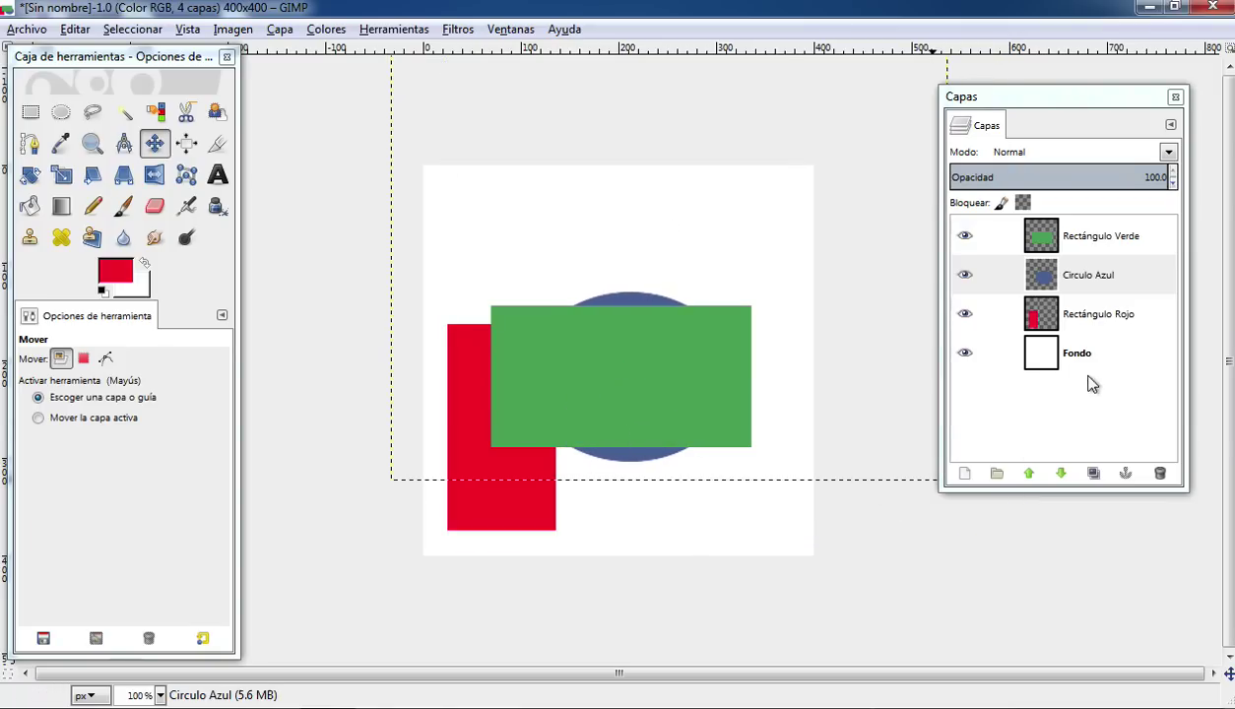
click(1083, 315)
drag(470, 497, 587, 448)
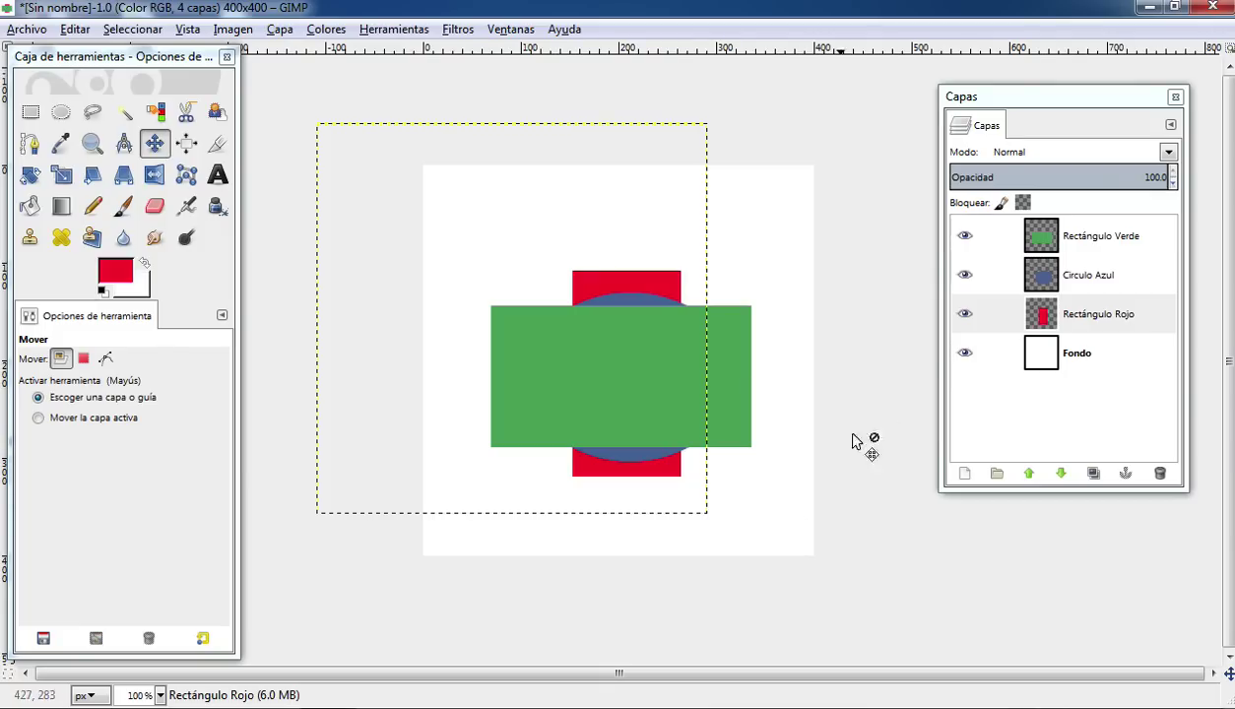
- Step through the three shape layers from top to bottom twice to compare their order with the overlap on the canvas
click(1098, 238)
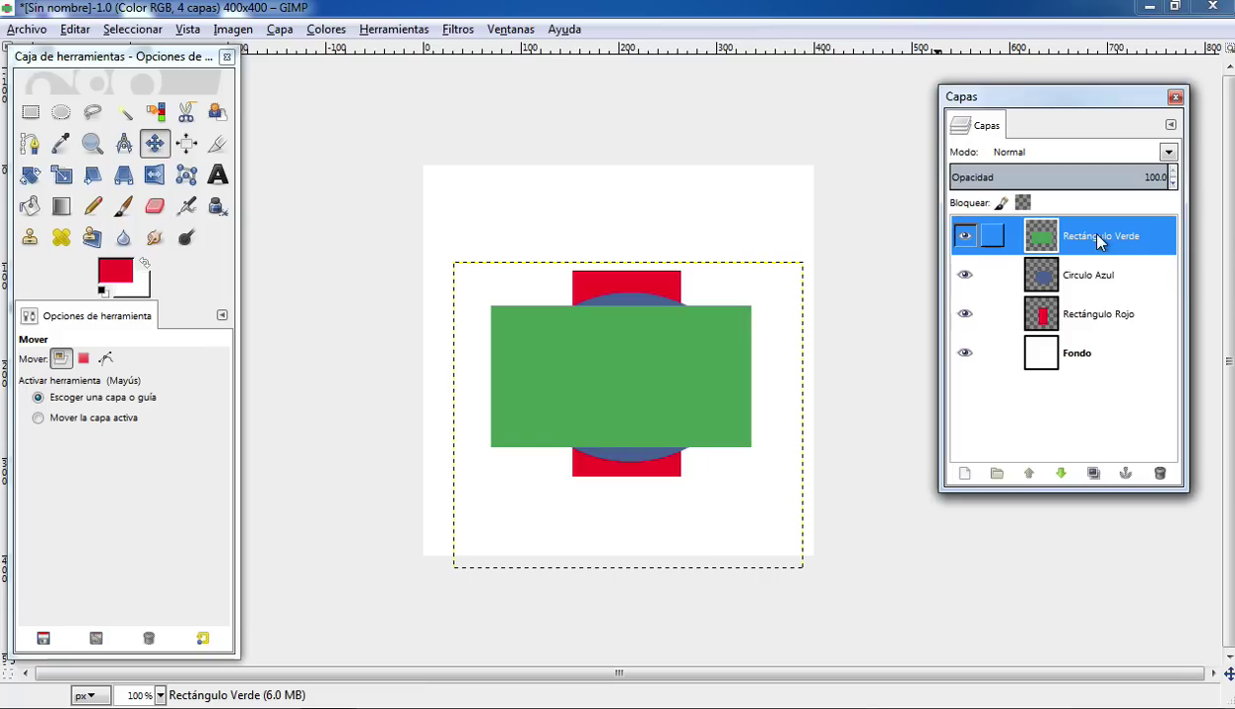
click(1098, 278)
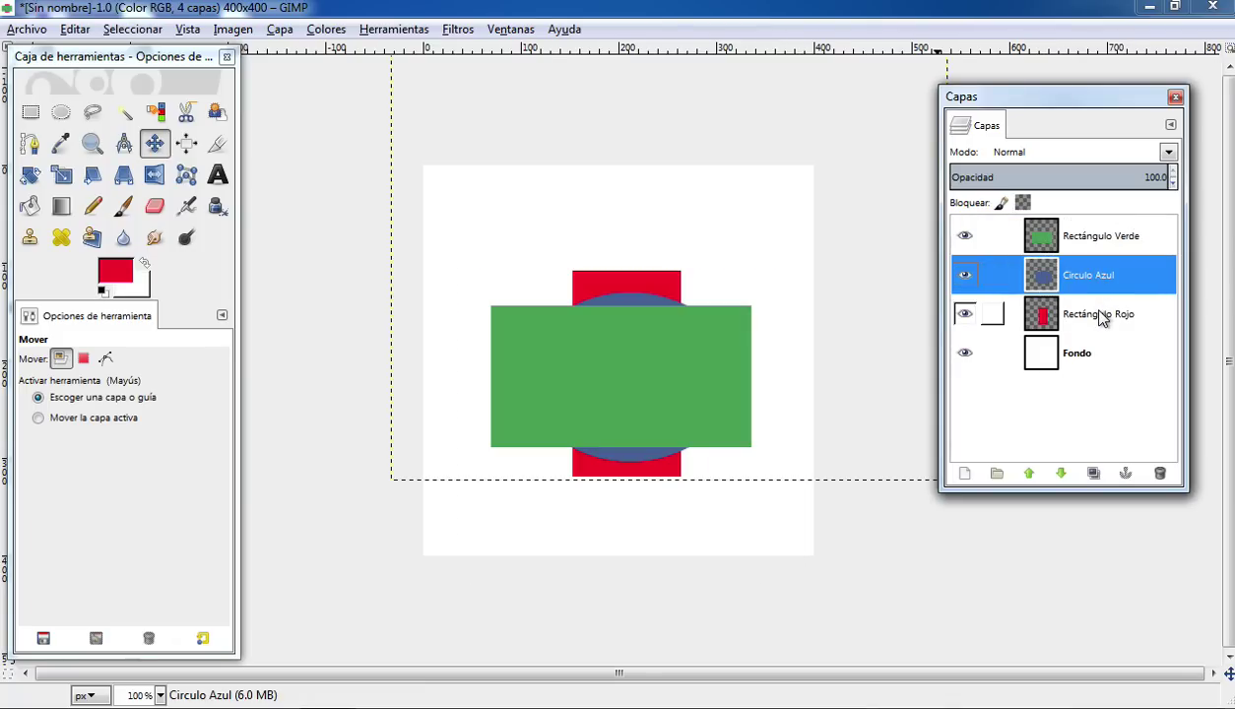
click(1099, 317)
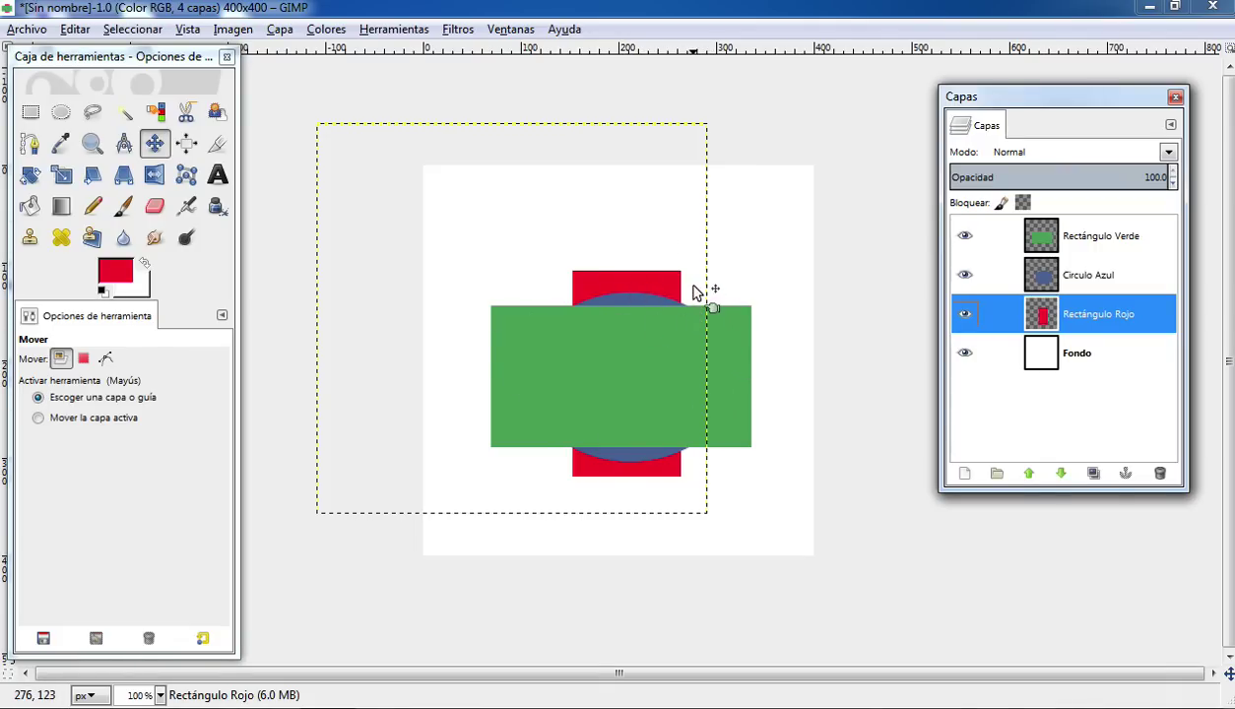
click(1107, 235)
click(1098, 277)
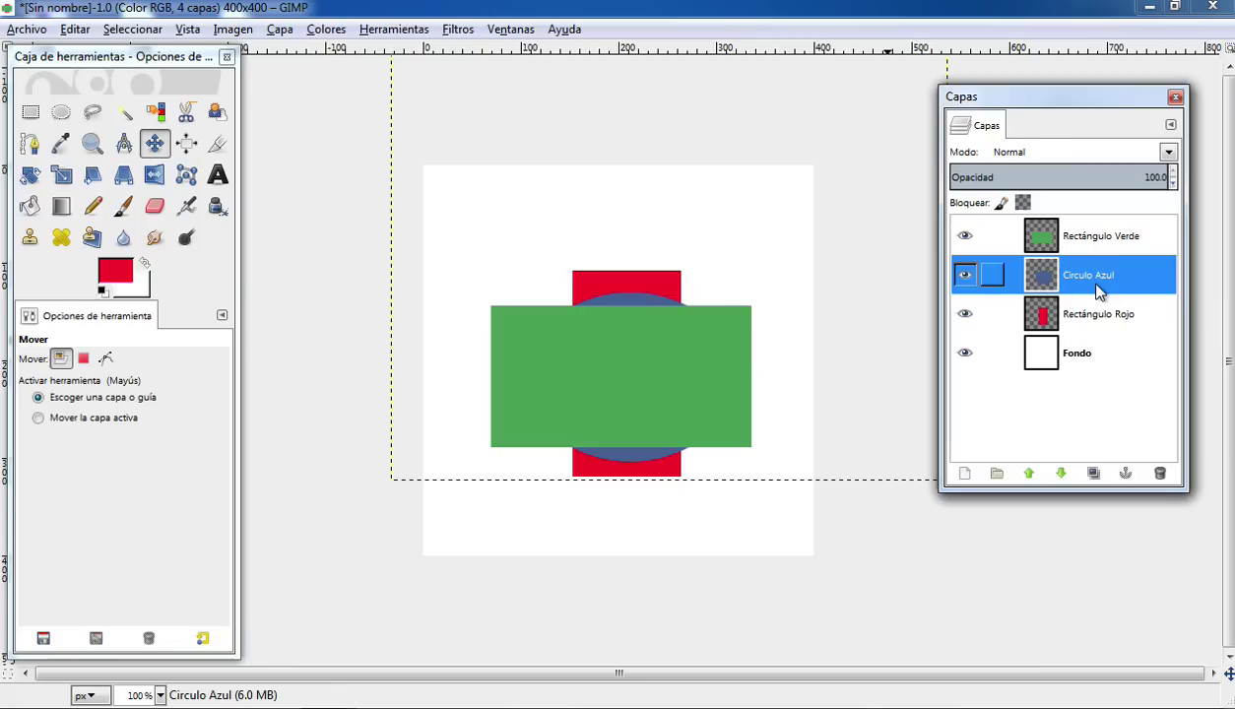
click(1097, 321)
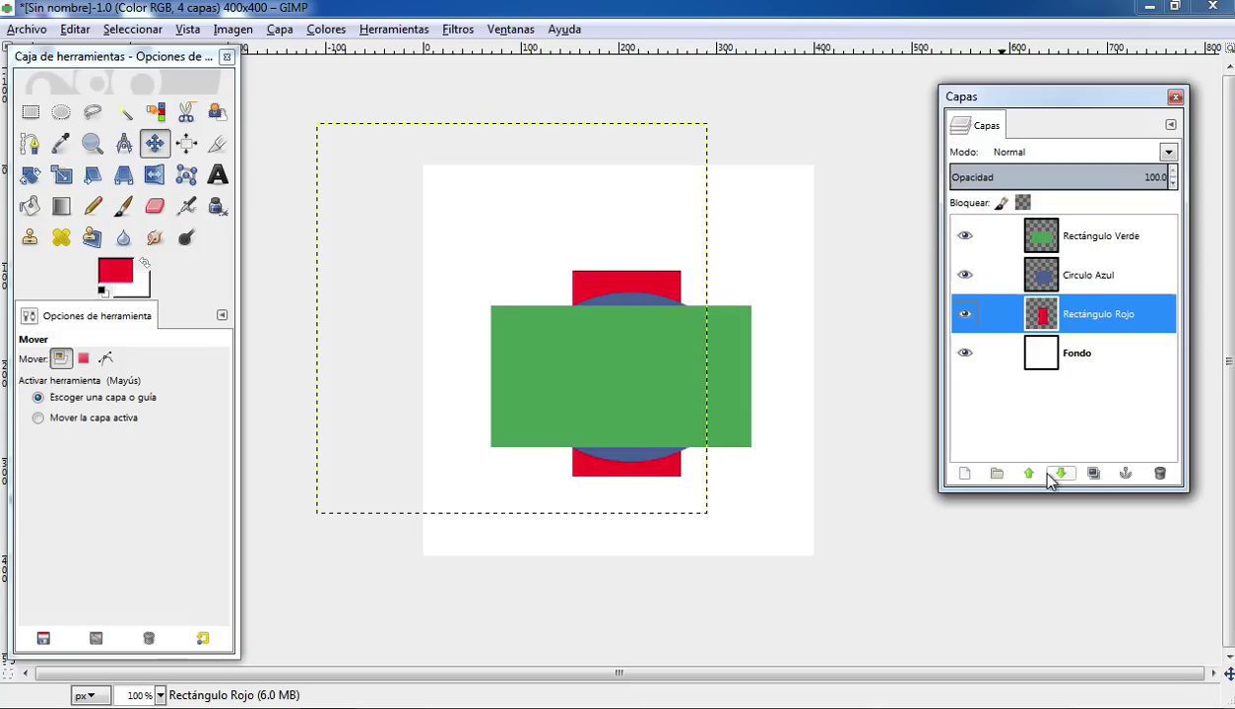
- Lower the Rectángulo Verde layer two levels in the stack, placing it directly above Fondo
click(1095, 236)
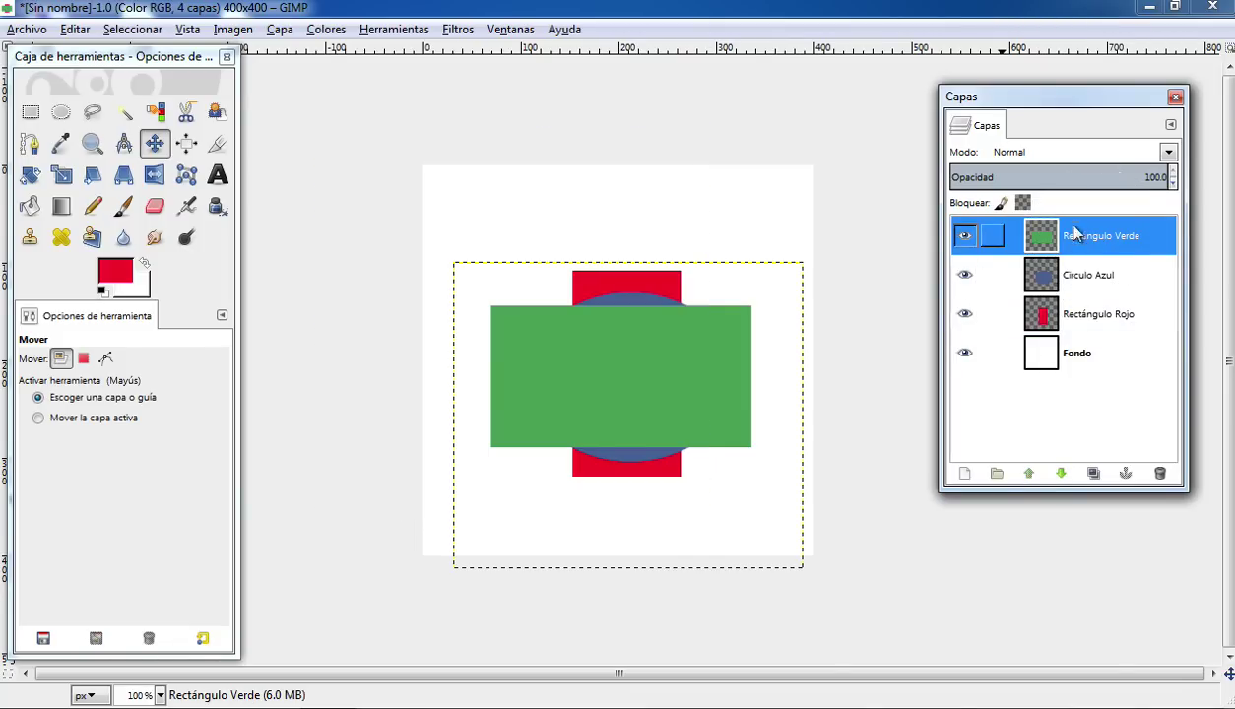
click(1134, 232)
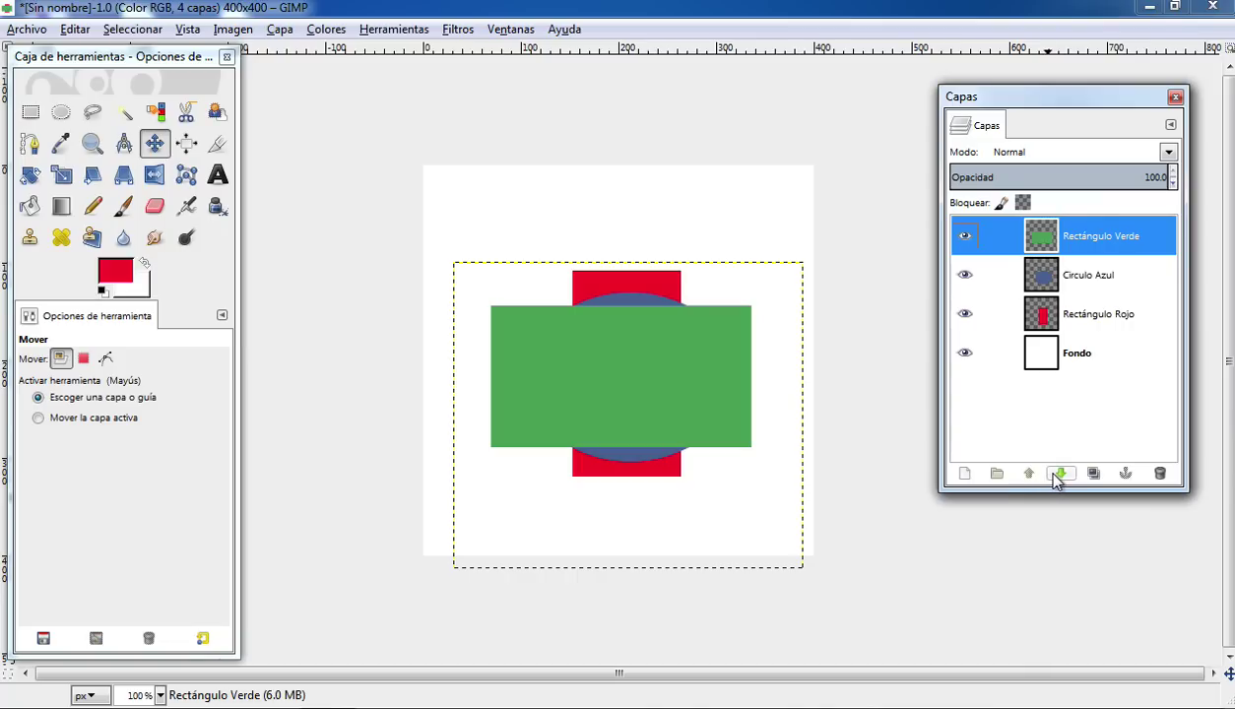
click(1060, 473)
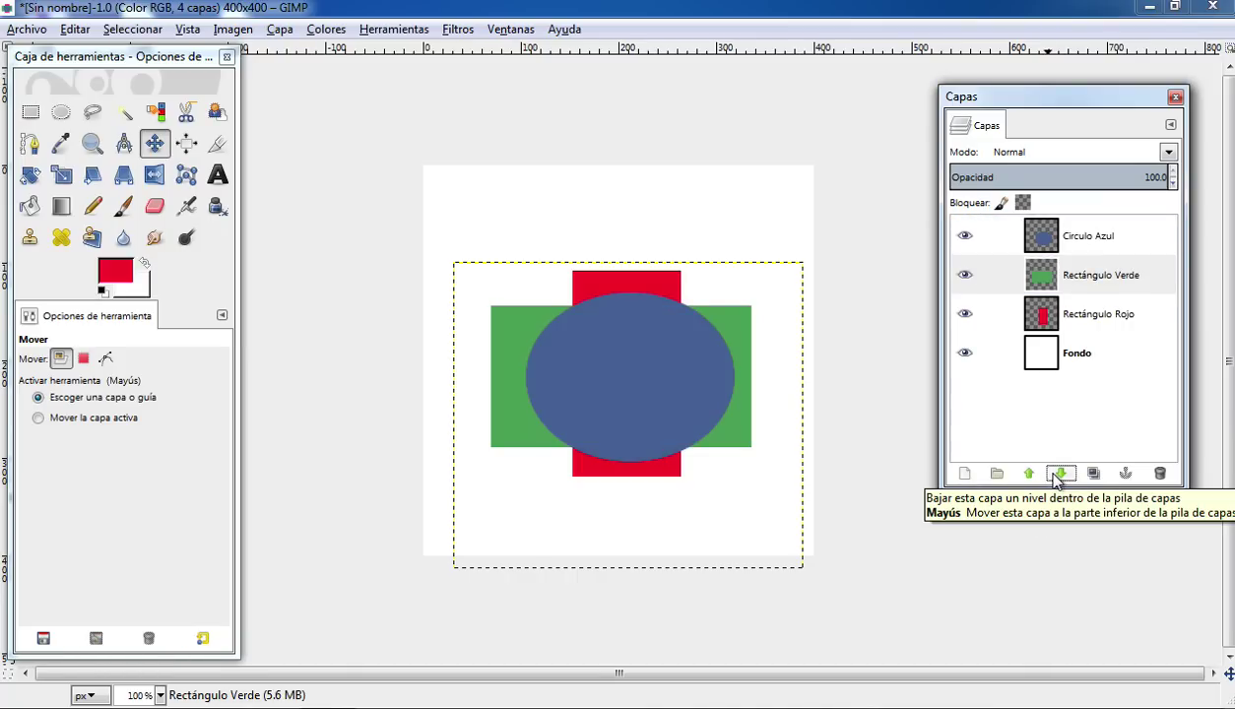
click(1056, 473)
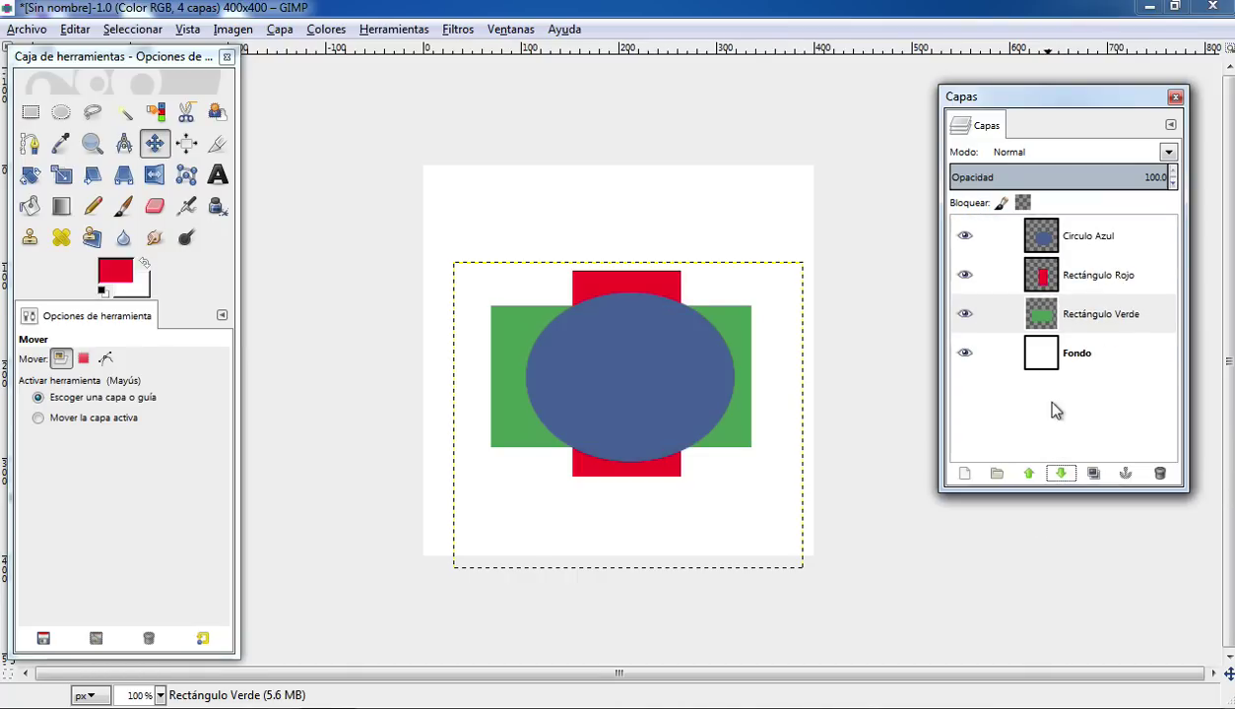
- Lower the Circulo Azul layer one level, below Rectángulo Rojo, and nudge the red rectangle slightly down and left
click(1100, 236)
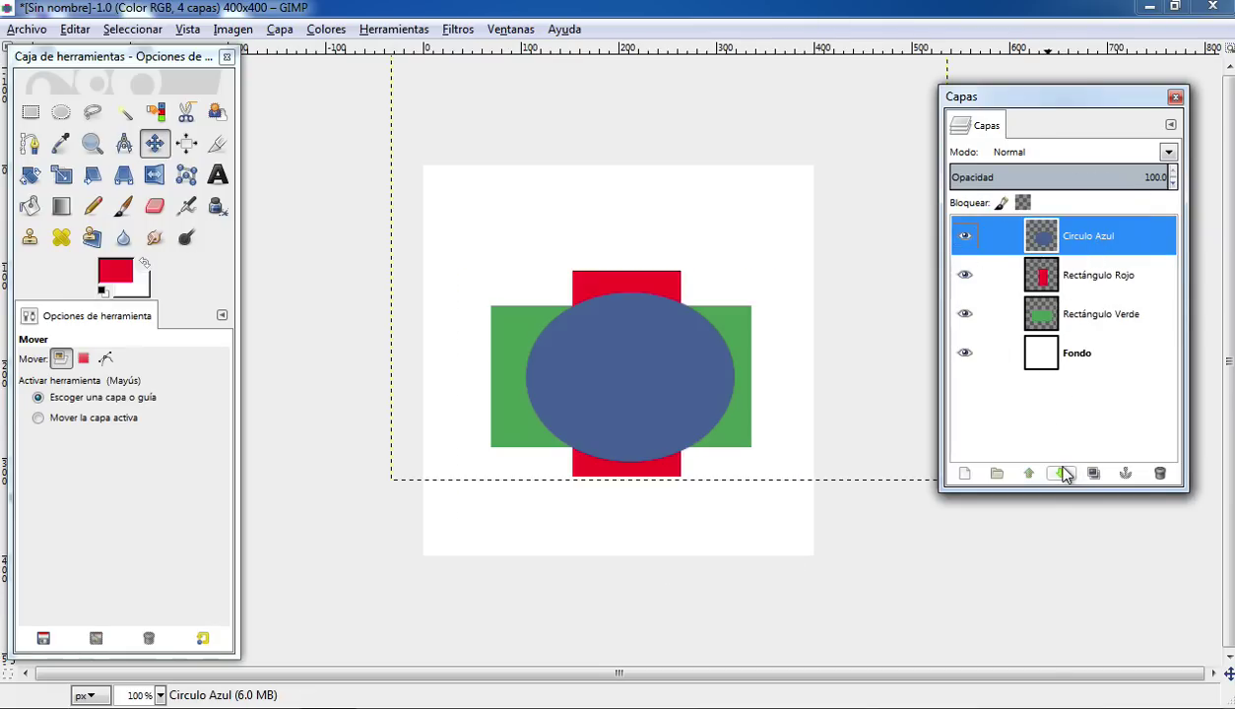
click(1060, 474)
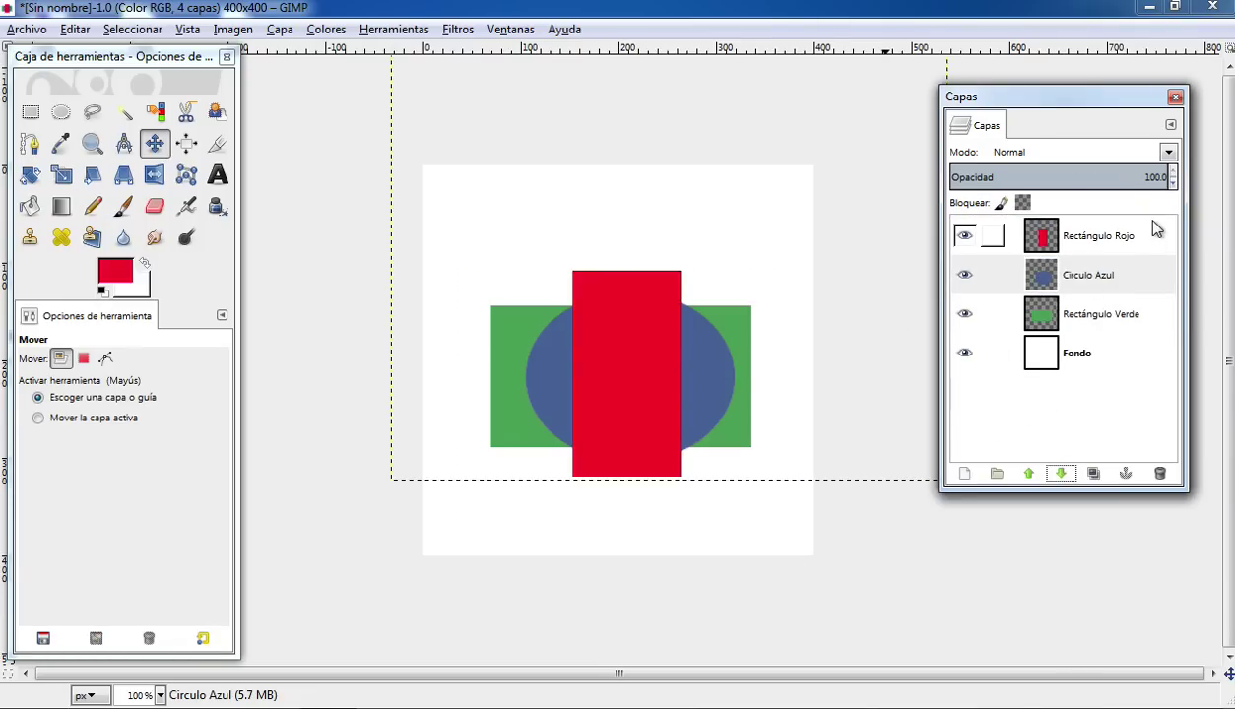
click(1088, 236)
drag(636, 337, 633, 345)
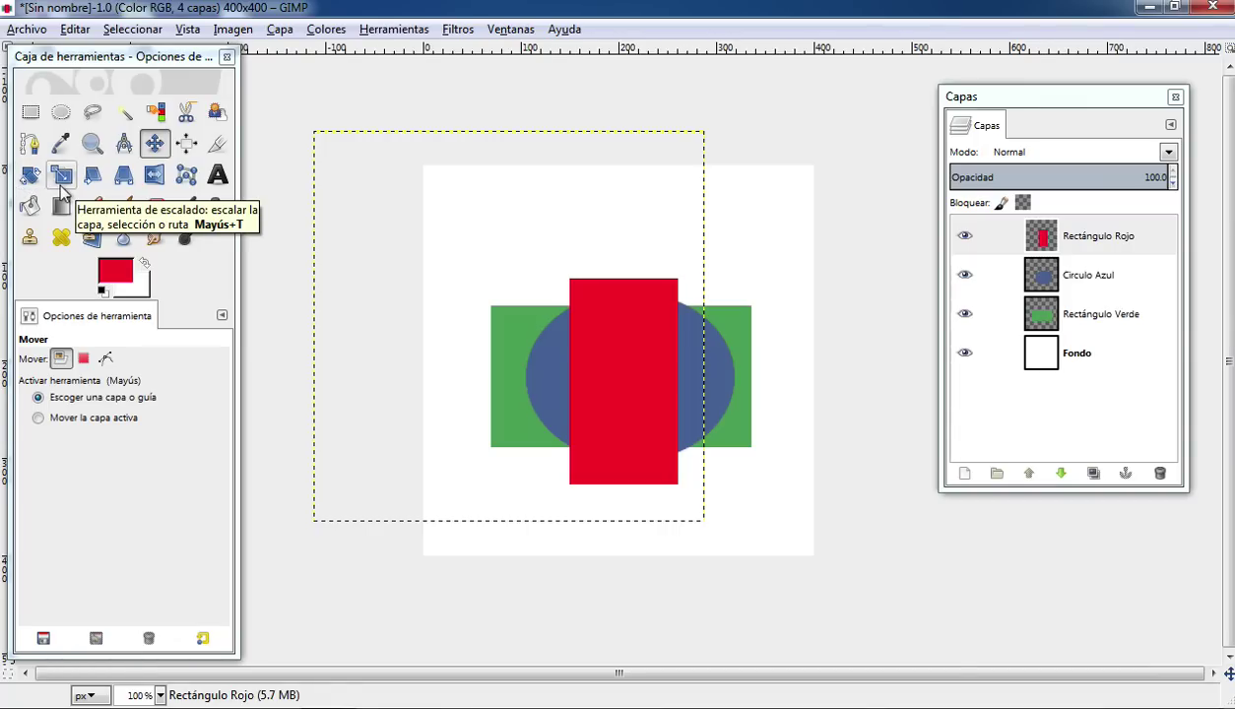
- Hide the Rectángulo Rojo layer and show it again
click(963, 238)
click(963, 238)
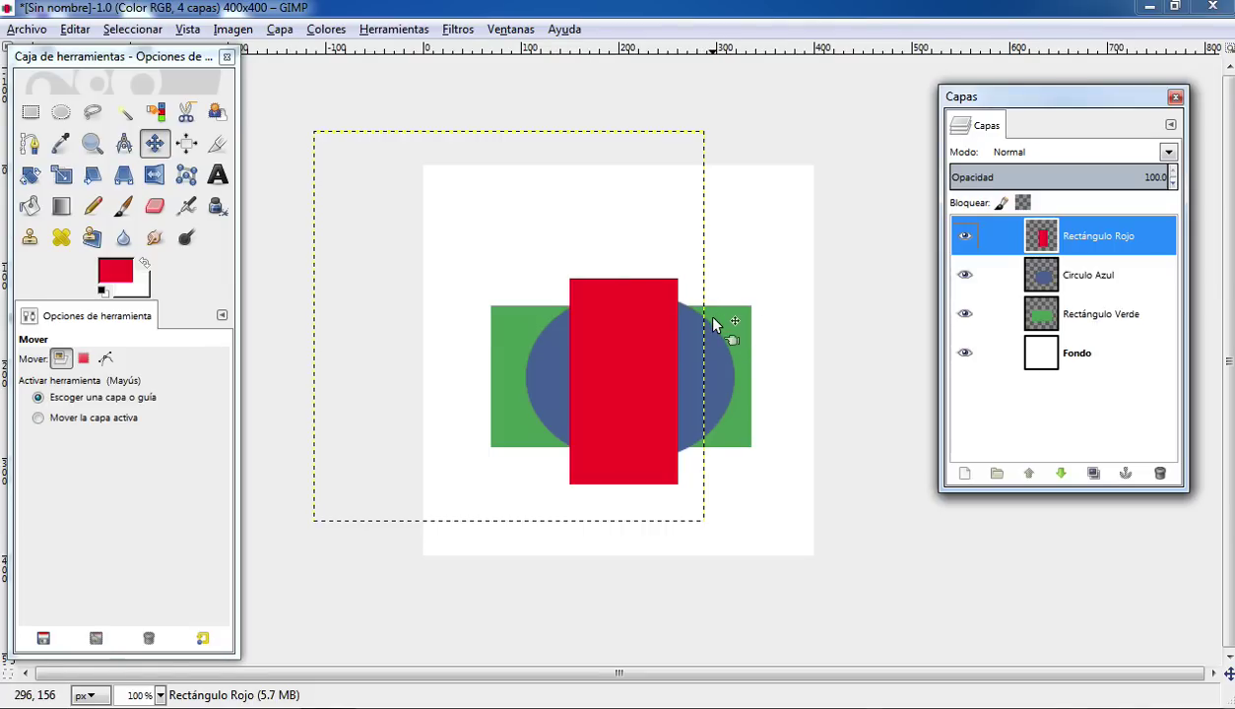
- Link the Rectángulo Rojo and Circulo Azul layers and move both shapes together slightly up and to the left
click(991, 236)
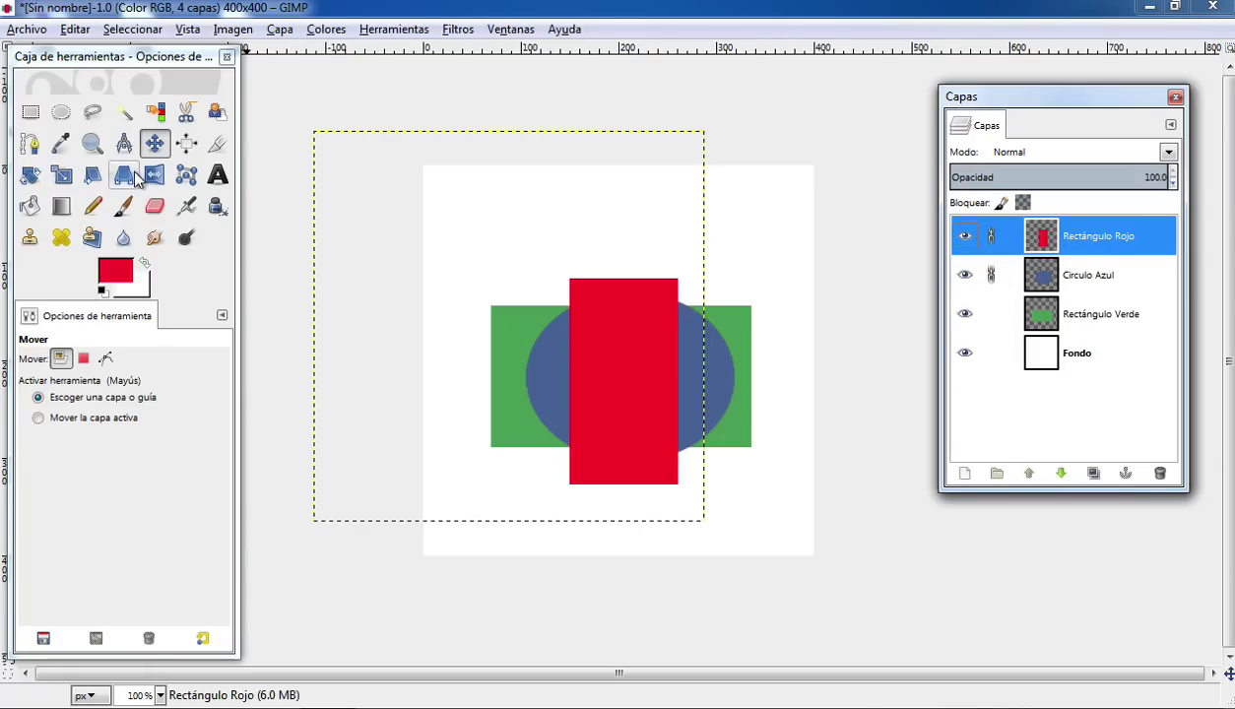
click(155, 142)
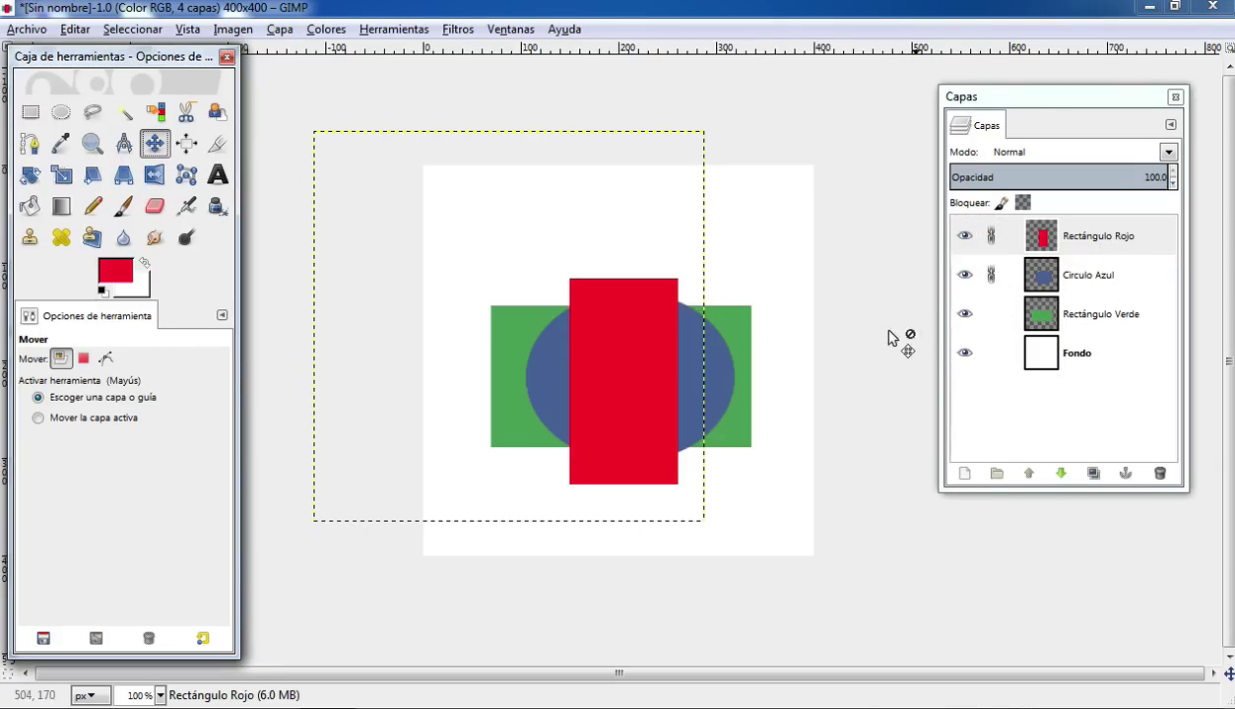
mouse_move(616, 331)
mouse_down()
mouse_move(587, 214)
mouse_move(569, 248)
mouse_move(659, 253)
mouse_move(611, 261)
mouse_move(613, 323)
mouse_up()
- Unlink the Circulo Azul and Rectángulo Rojo layers and move the red rectangle alone up to the image's upper edge
click(991, 274)
click(991, 235)
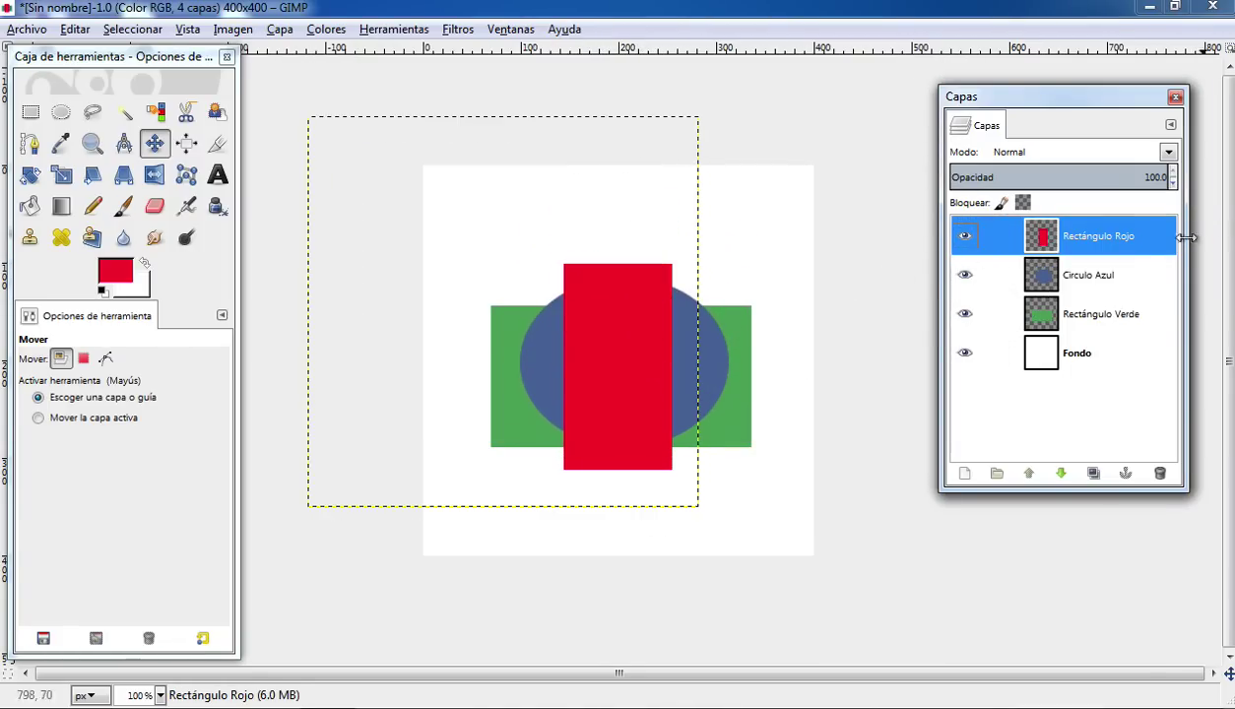
drag(622, 334, 634, 228)
- Nudge the red rectangle slightly down and set the Circulo Azul layer's opacity to 62
click(1128, 282)
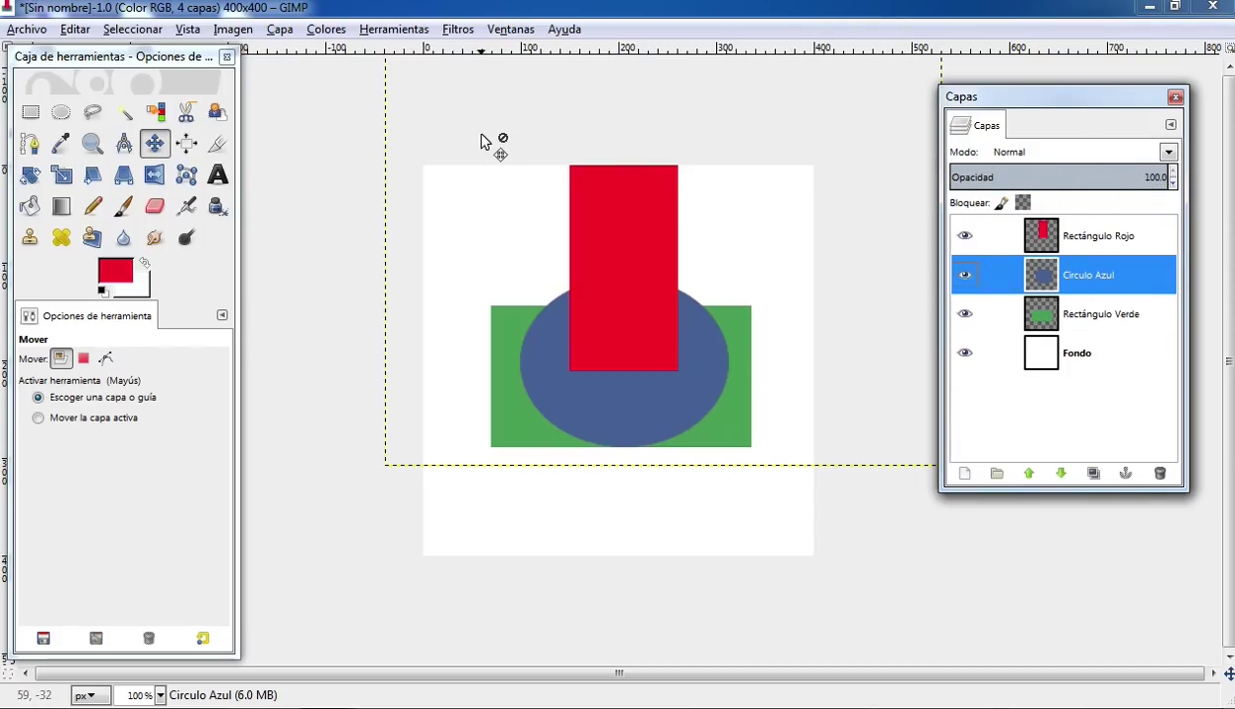
click(156, 145)
drag(602, 214, 601, 219)
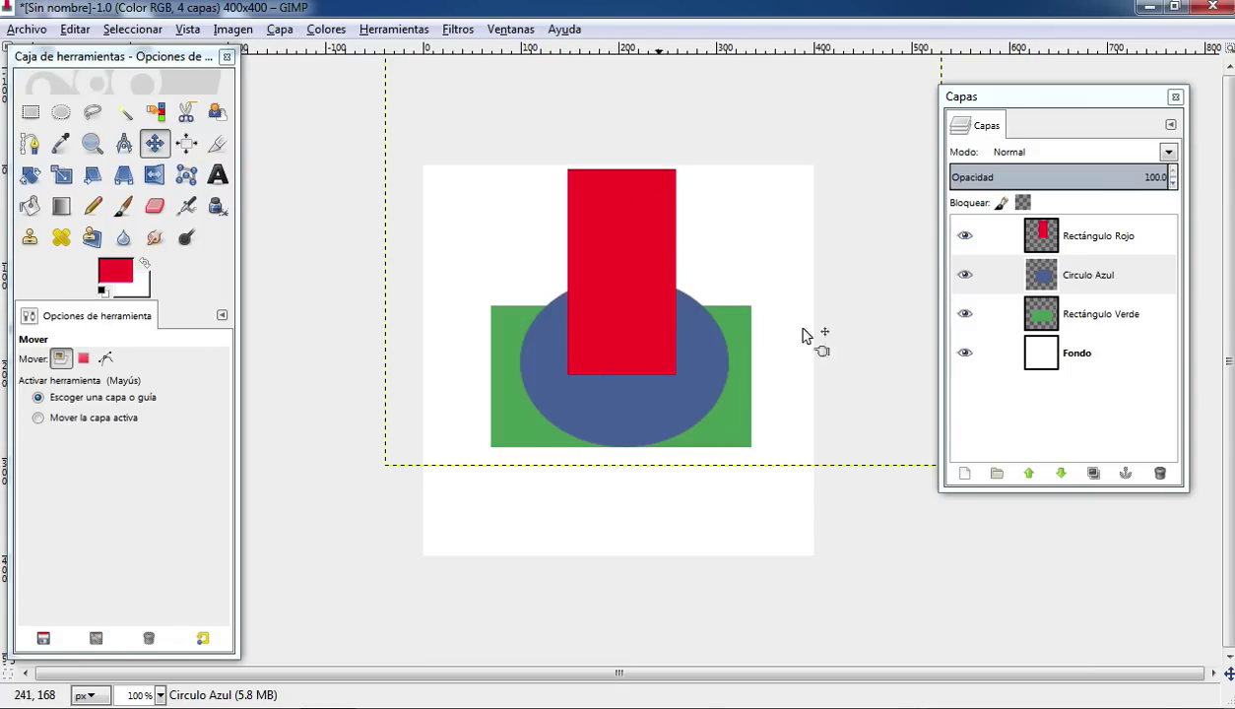
click(1172, 183)
click(1173, 183)
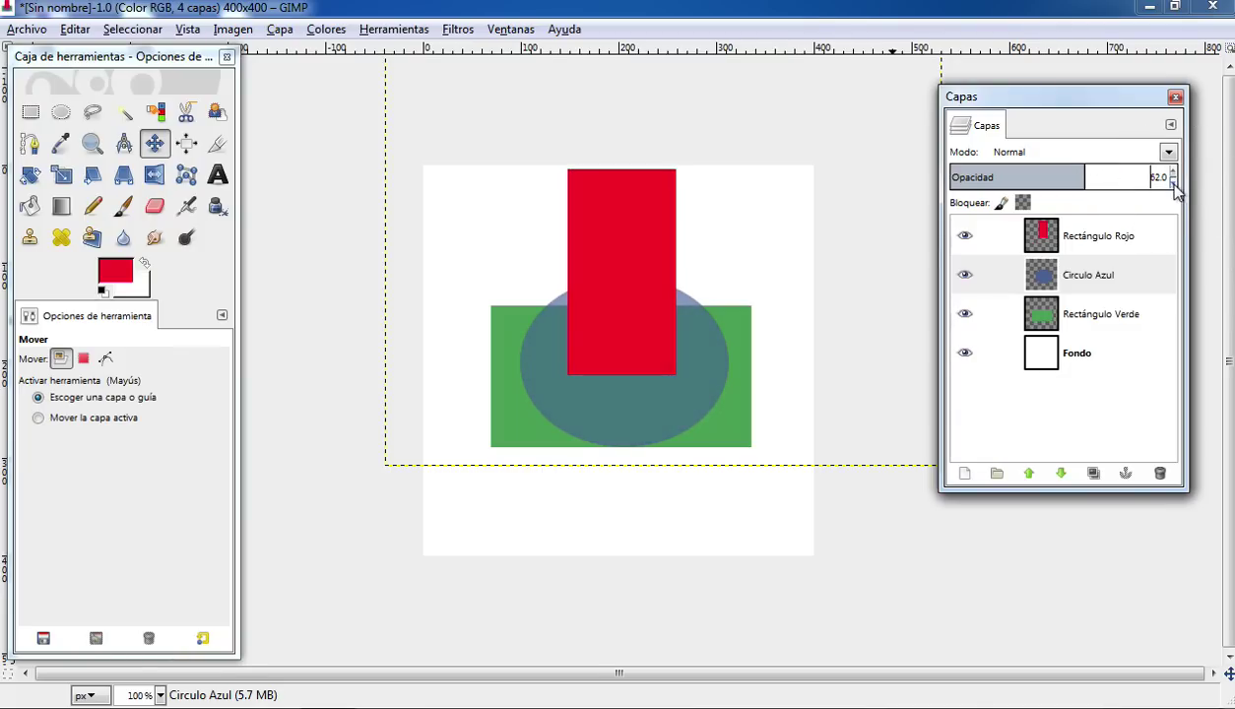
- Move the red rectangle aside to the image's upper-right corner and shift the semi-transparent blue circle slightly down over the green rectangle
click(1106, 277)
click(662, 379)
drag(661, 379, 795, 298)
click(1093, 275)
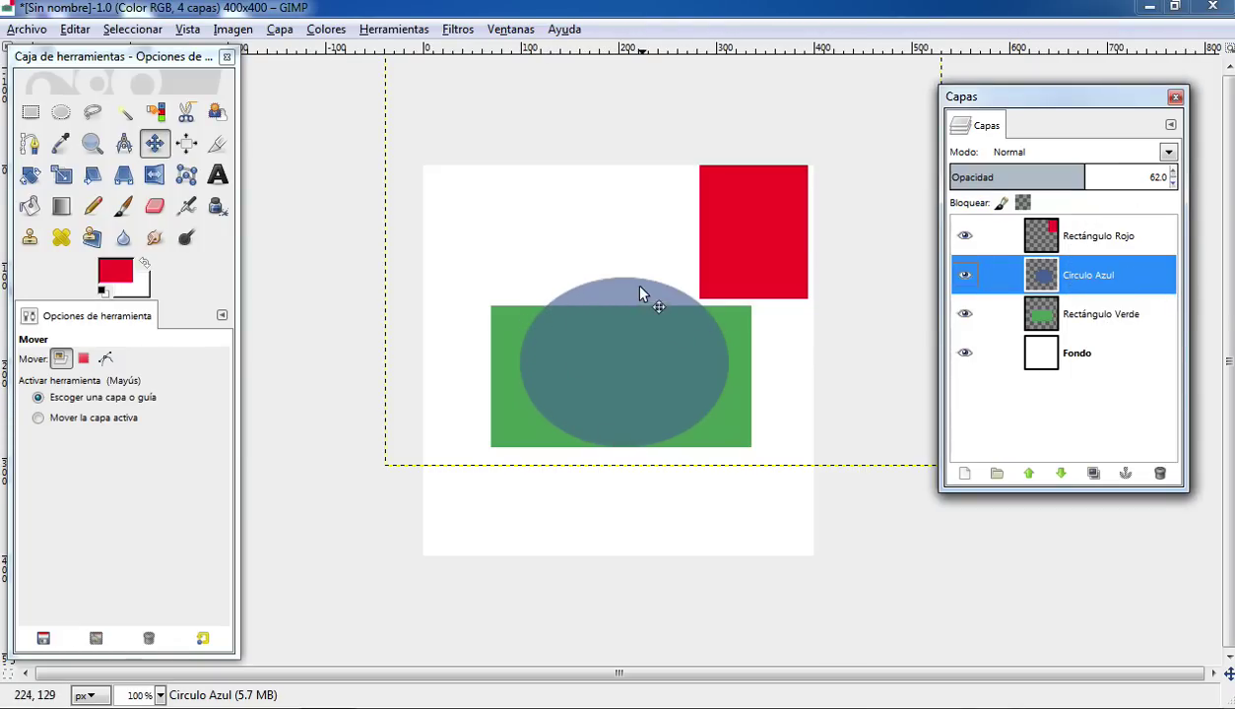
mouse_move(616, 299)
mouse_down()
mouse_move(612, 226)
mouse_move(508, 189)
mouse_move(609, 298)
mouse_move(622, 296)
mouse_move(610, 309)
mouse_move(614, 285)
mouse_move(564, 165)
mouse_move(552, 229)
mouse_move(593, 297)
mouse_move(611, 513)
mouse_move(623, 347)
mouse_move(612, 367)
mouse_move(614, 318)
mouse_up()
- Move the red rectangle back over the center of the blue circle and set the Rectángulo Rojo layer's opacity to 64
click(1073, 236)
drag(767, 215, 636, 392)
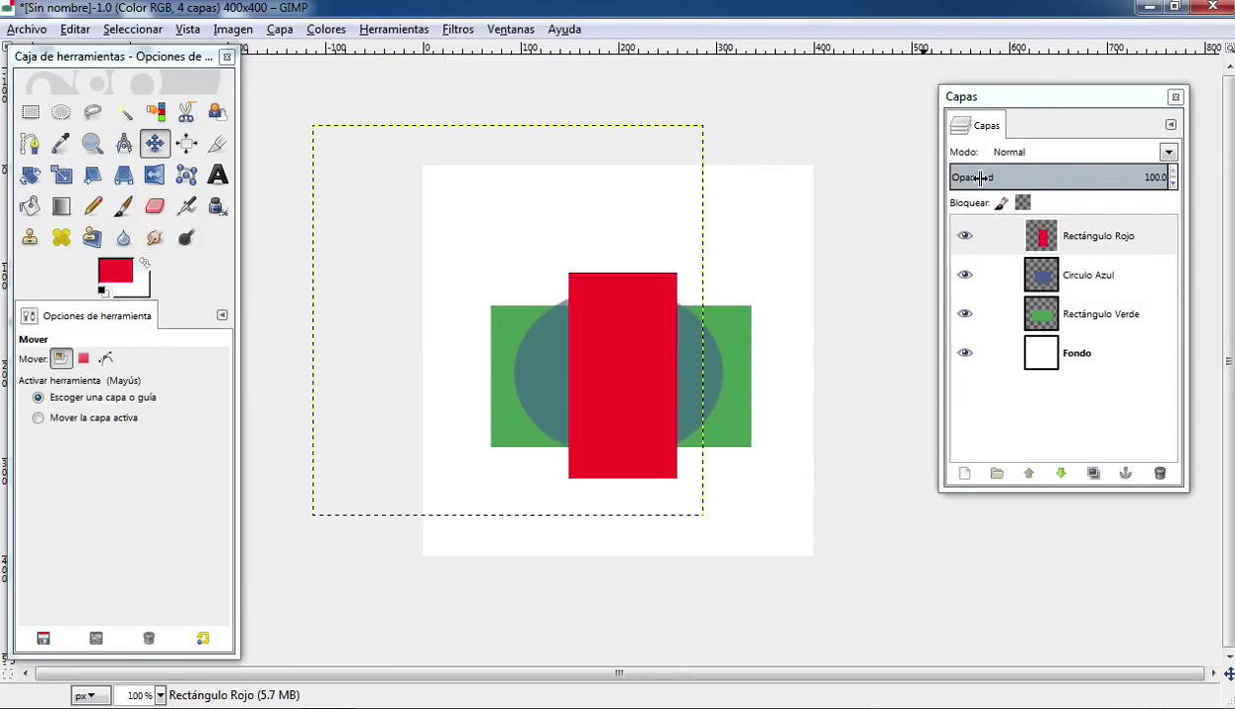
drag(1172, 183, 1172, 183)
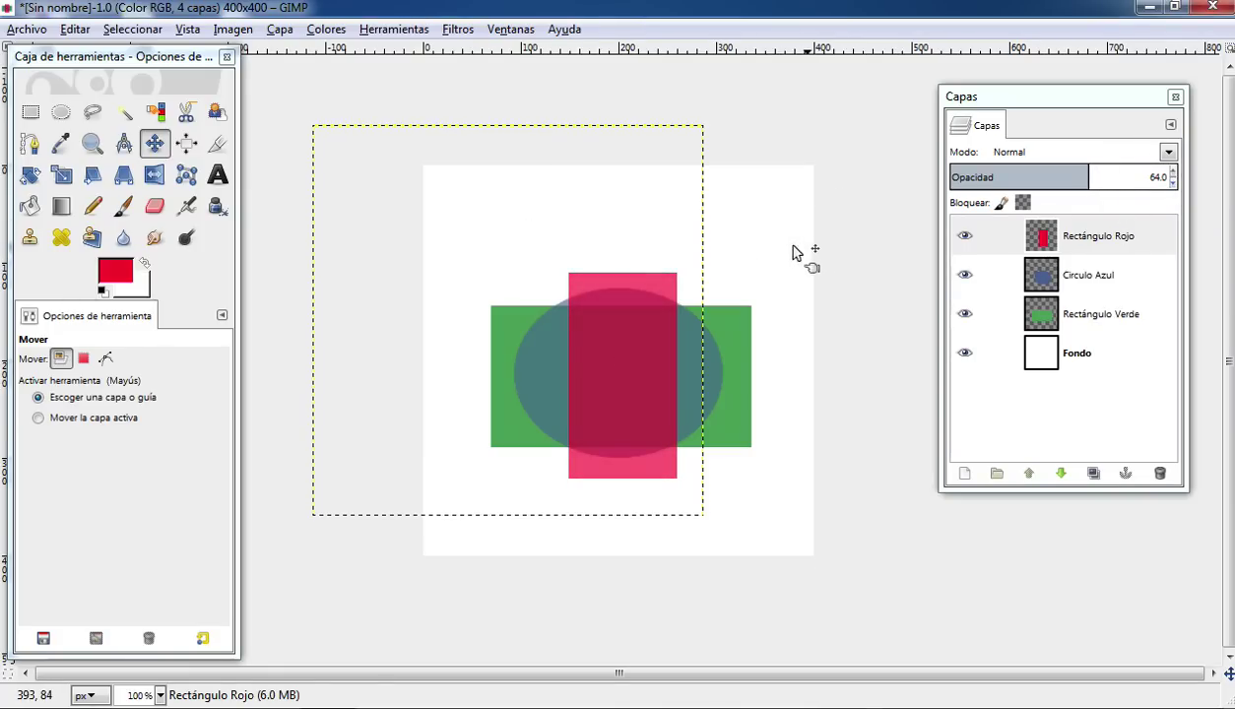